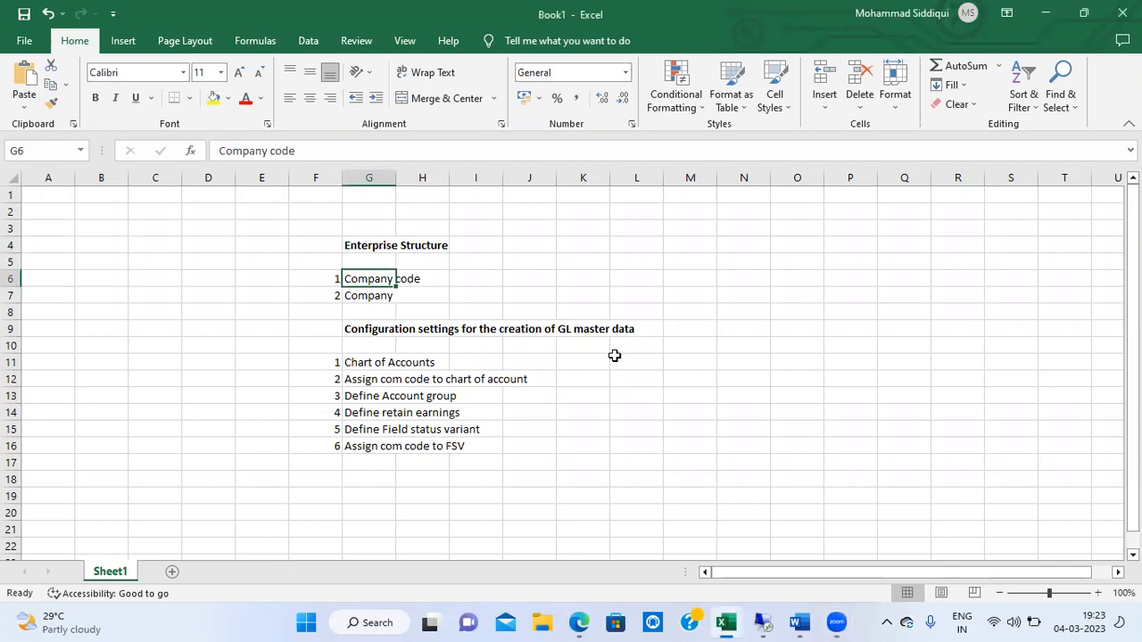
Insert two blank rows above the "Configuration settings for the creation of GL master data" heading
key(Down)
key(Down)
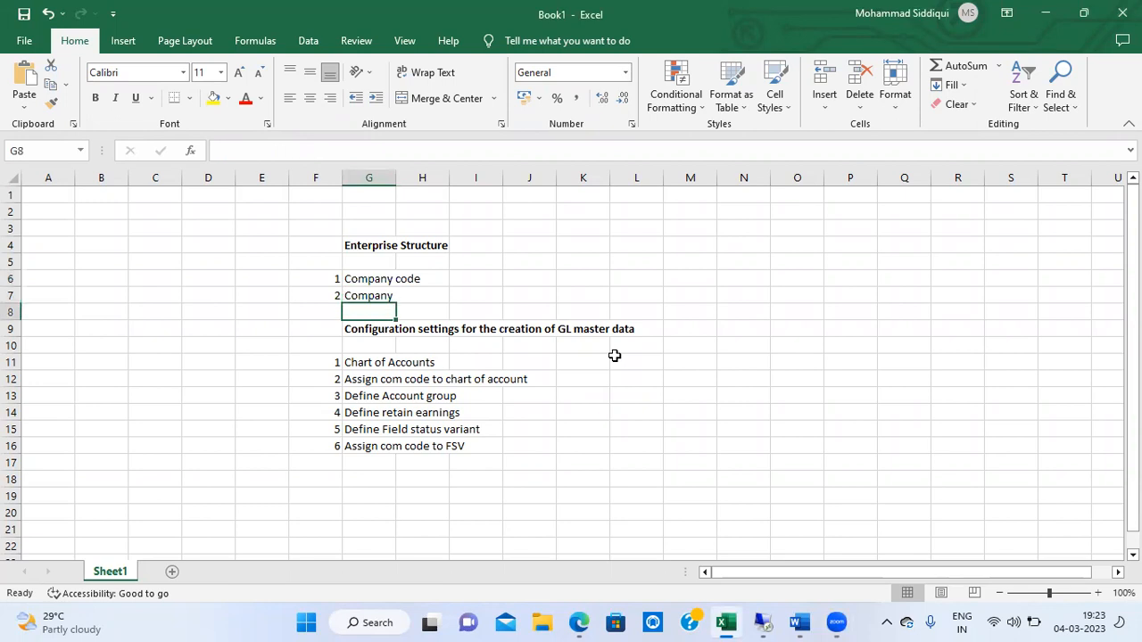
key(alt+i)
key(r)
key(alt+i)
key(r)
Add item 3, "Profit Centers", below Company in the Enterprise Structure list
key(Left)
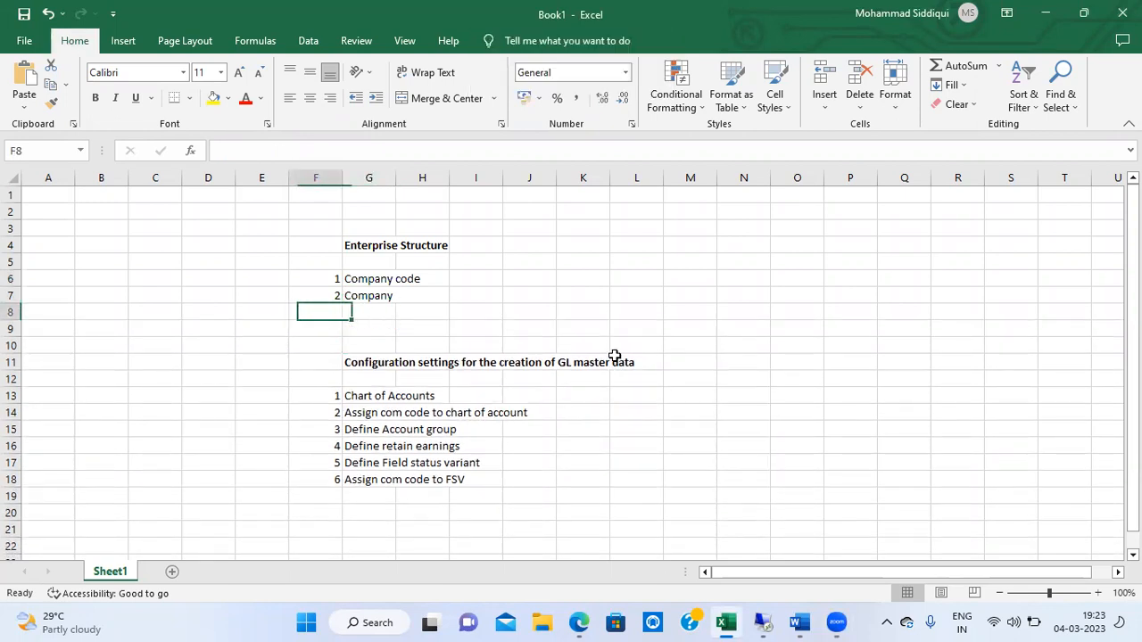
text(3)
key(Tab)
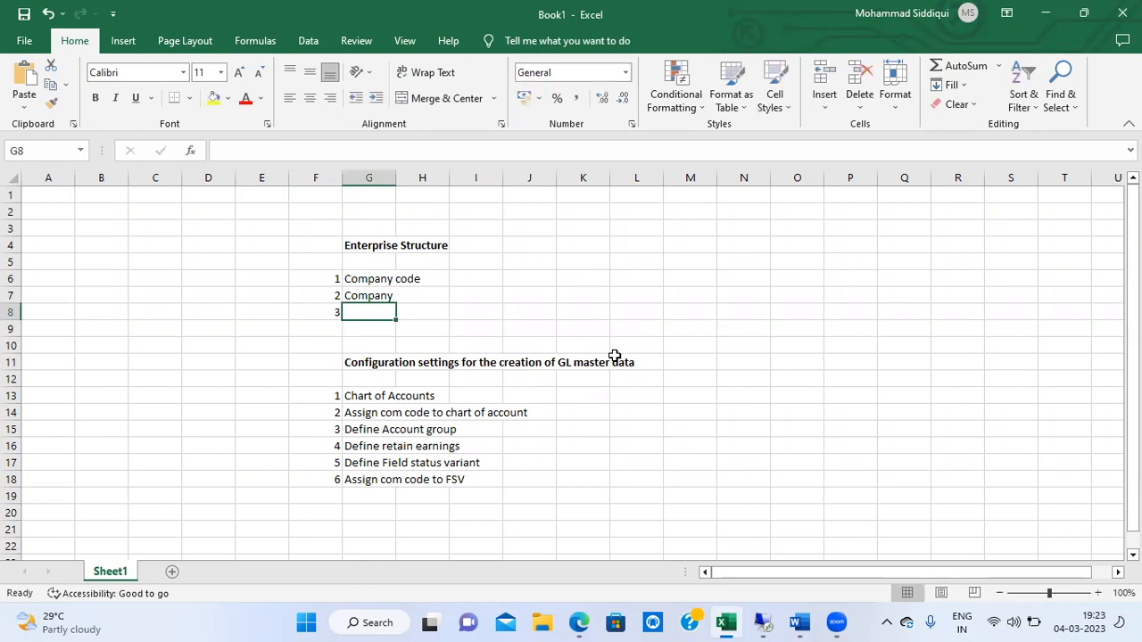
text(Profit Centers)
key(Return)
key(Down)
key(Up)
key(Right)
key(Right)
key(Right)
key(Right)
key(Left)
key(Left)
key(Left)
key(Up)
key(Up)
key(Up)
key(Up)
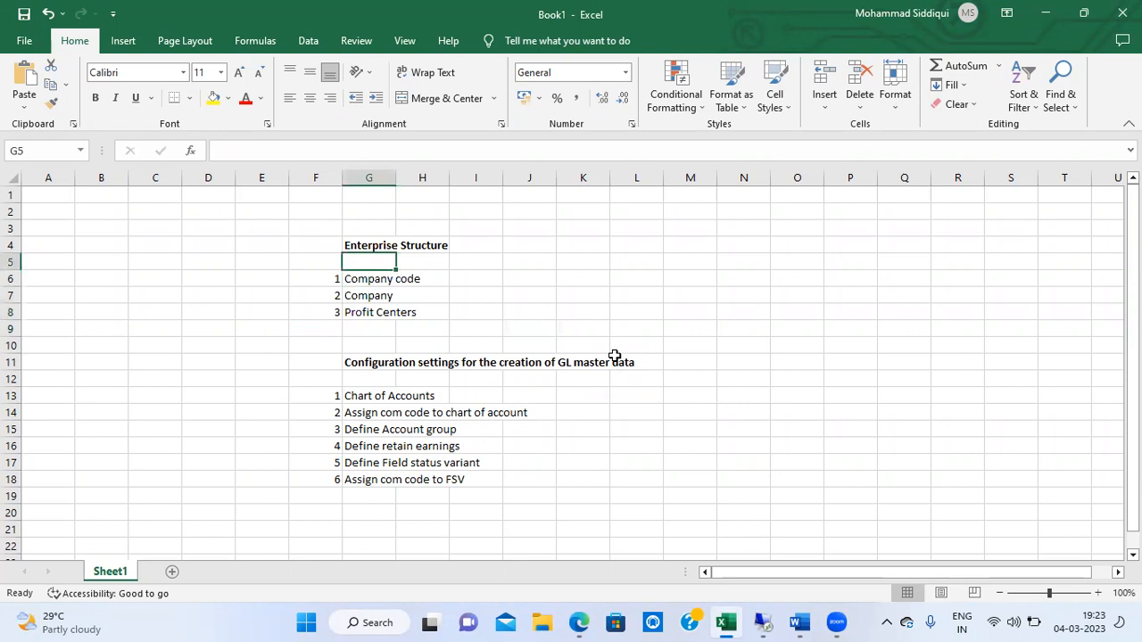
key(Down)
key(Right)
key(Right)
key(Left)
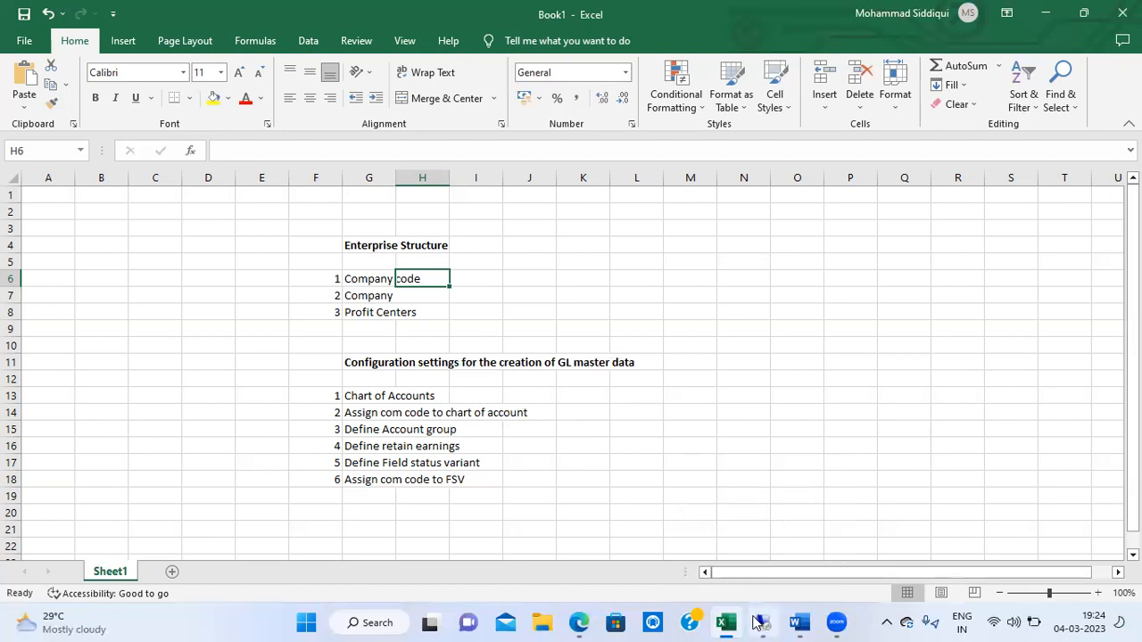
Switch to the SAP session, run transaction SPRO and display the SAP Reference IMG
click(757, 621)
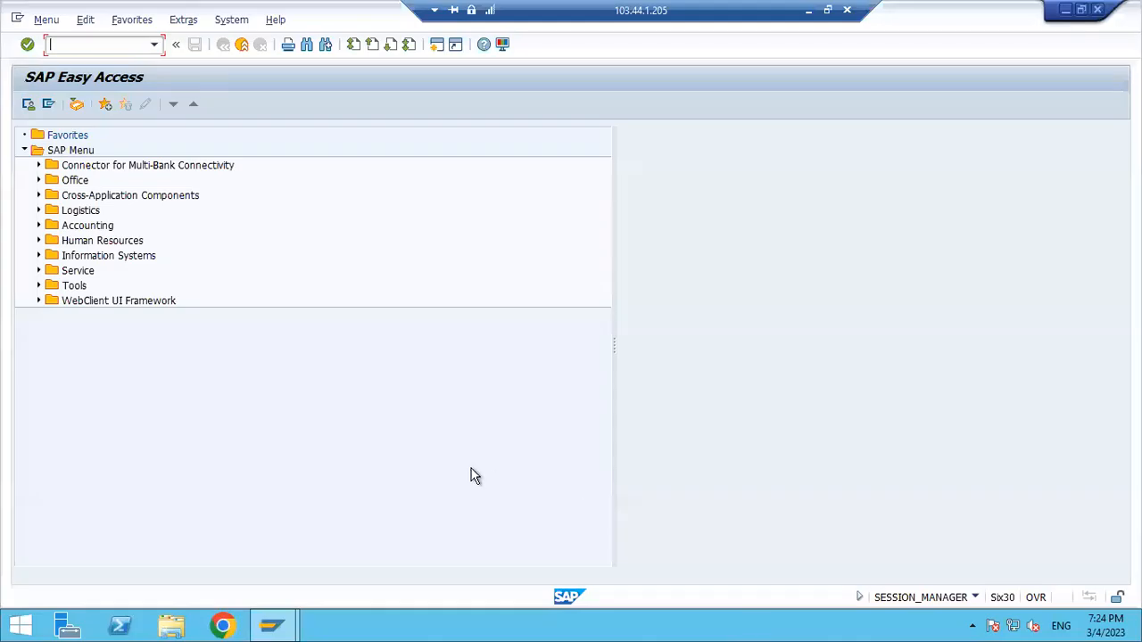
text(spro)
key(Return)
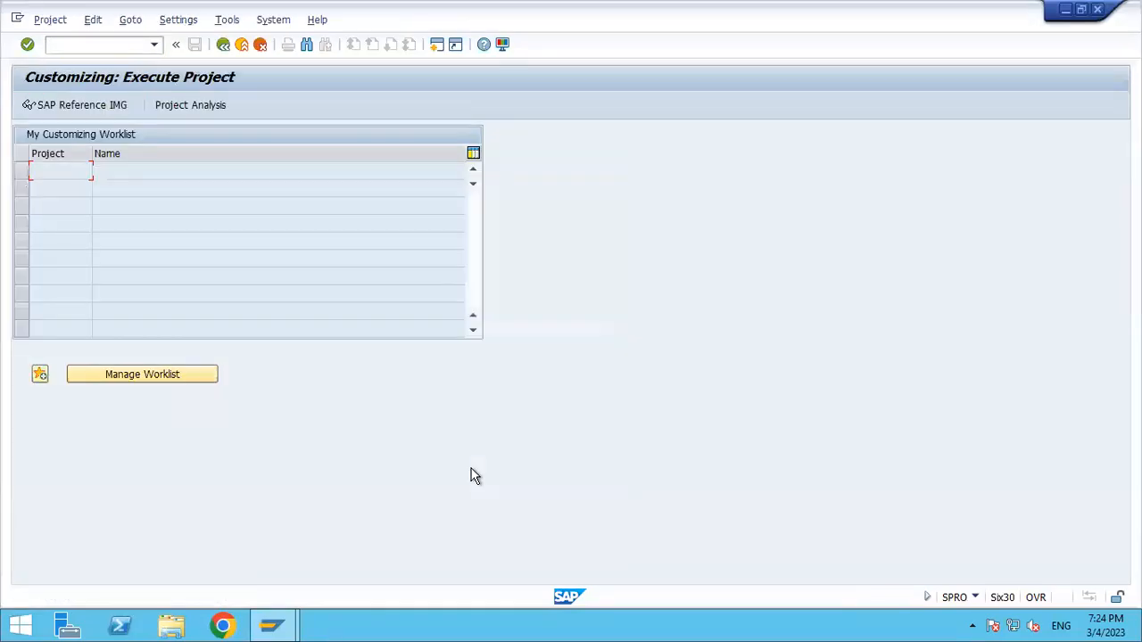
click(91, 107)
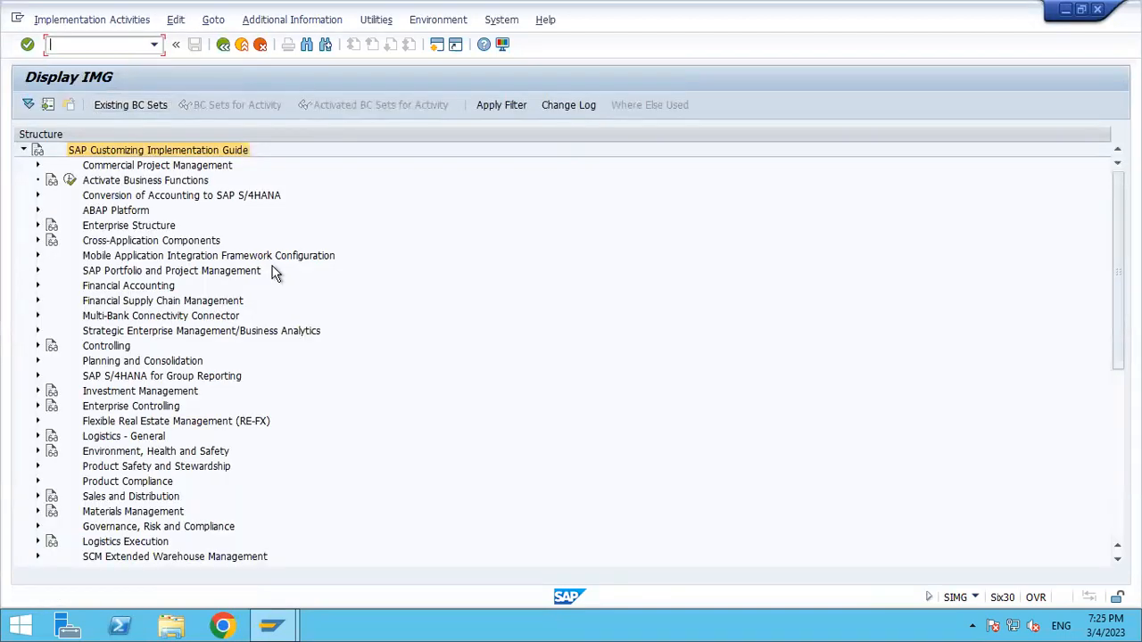
Navigate through Enterprise Structure, Definition and Financial Accounting, and execute the Edit, Copy, Delete, Check Company Code activity
click(127, 229)
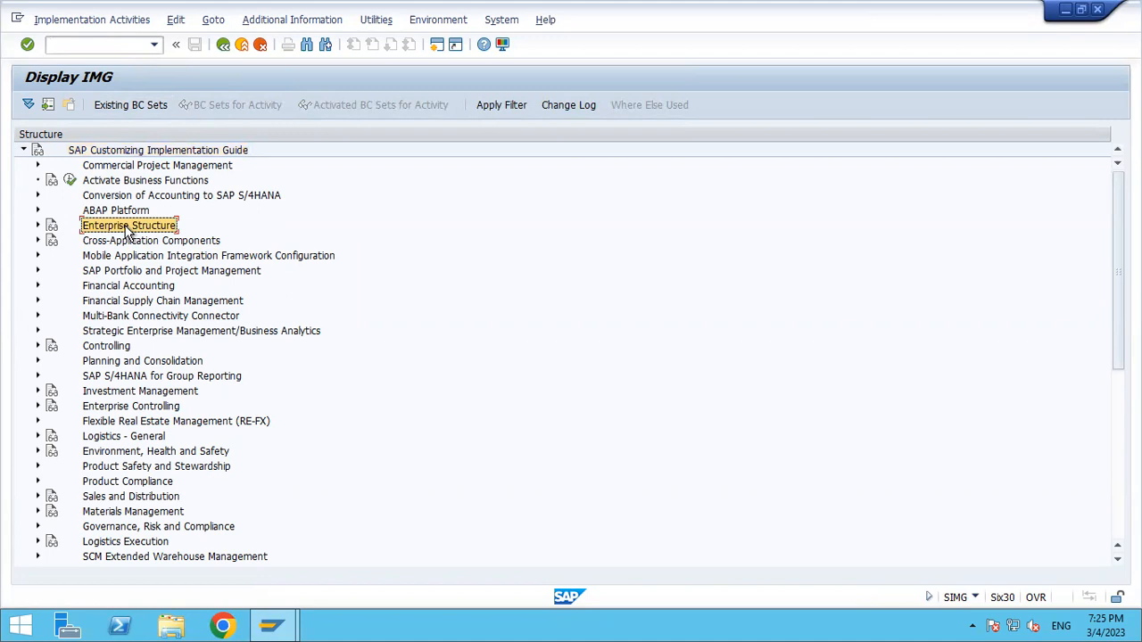
double_click(128, 230)
double_click(123, 245)
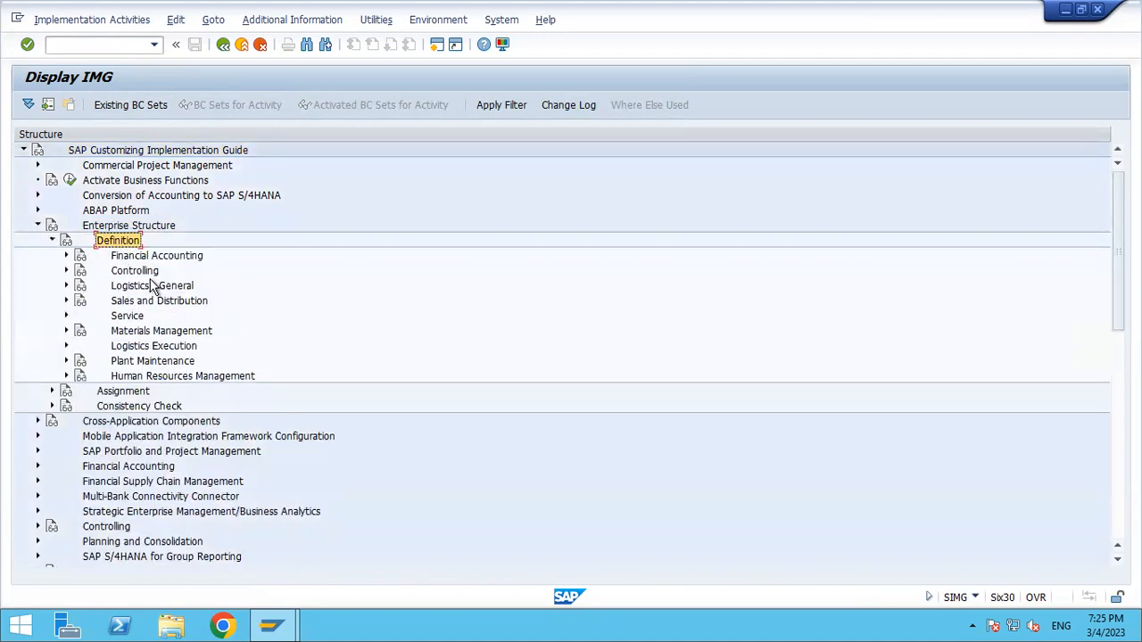
click(169, 260)
double_click(170, 259)
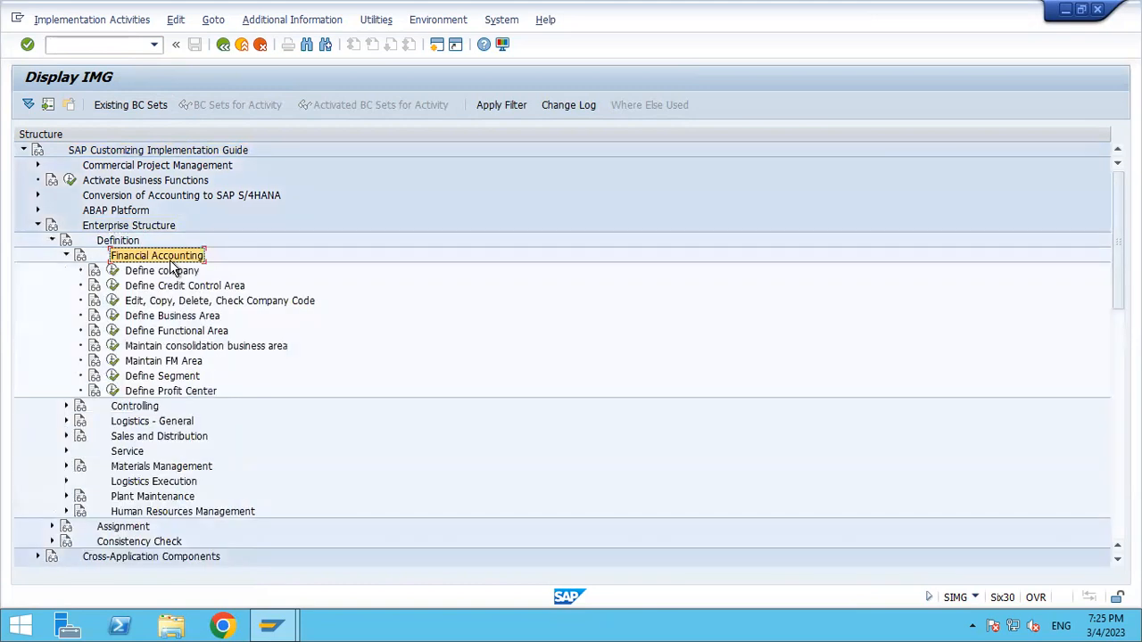
click(161, 304)
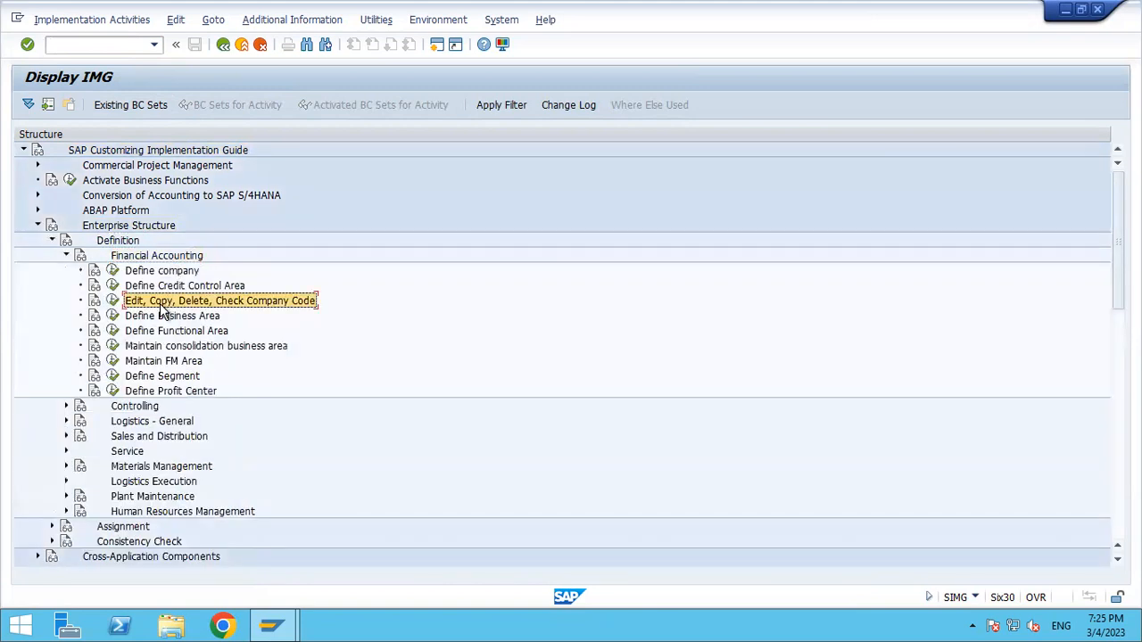
click(113, 305)
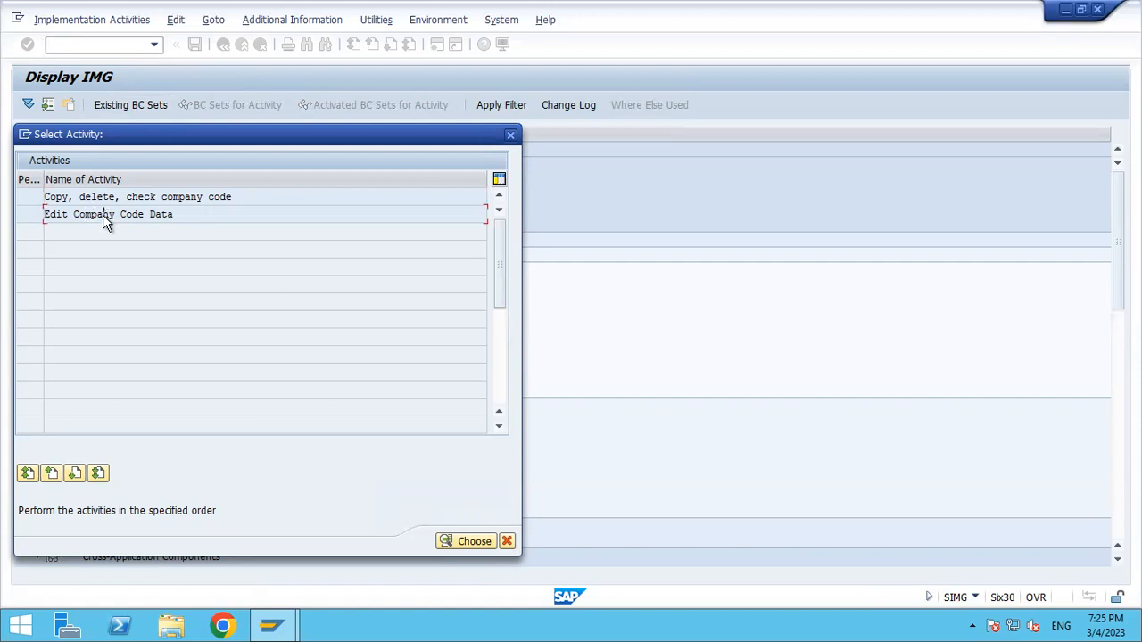
Start a new entry under Edit Company Code Data with company code TA00 and company name Tata Steels
double_click(105, 215)
click(119, 104)
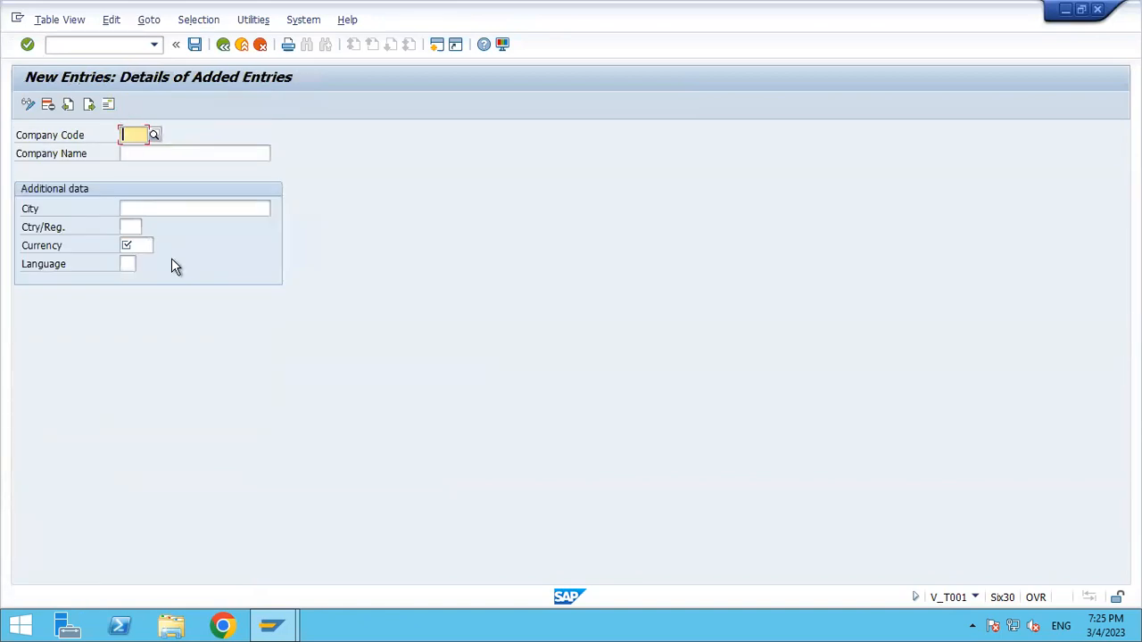
text(TA)
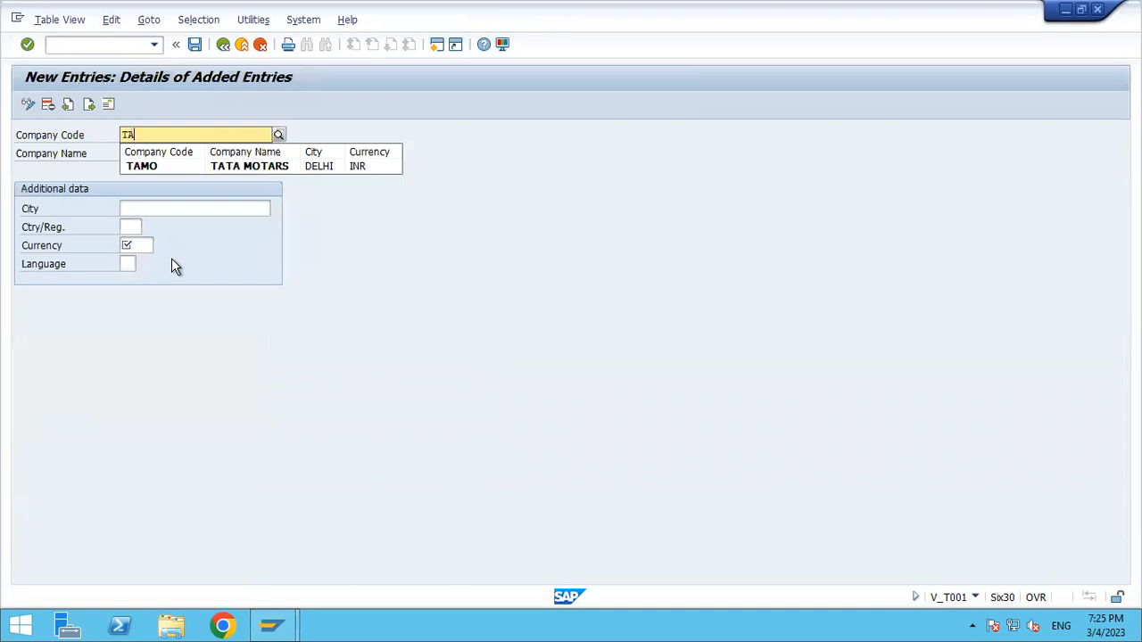
text(00)
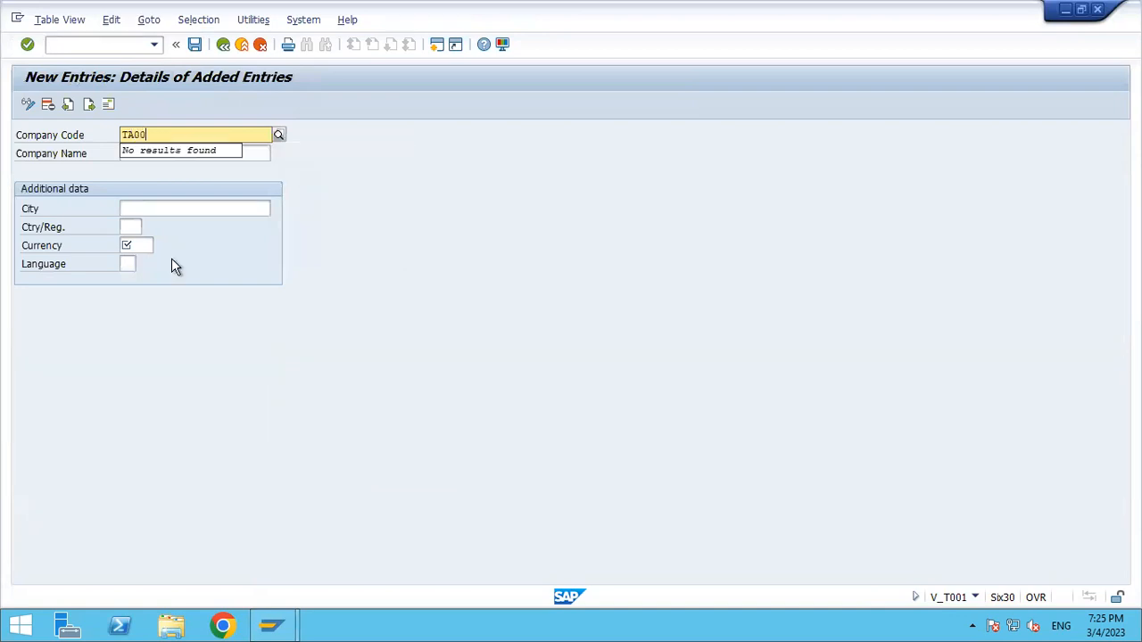
key(Tab)
text(T)
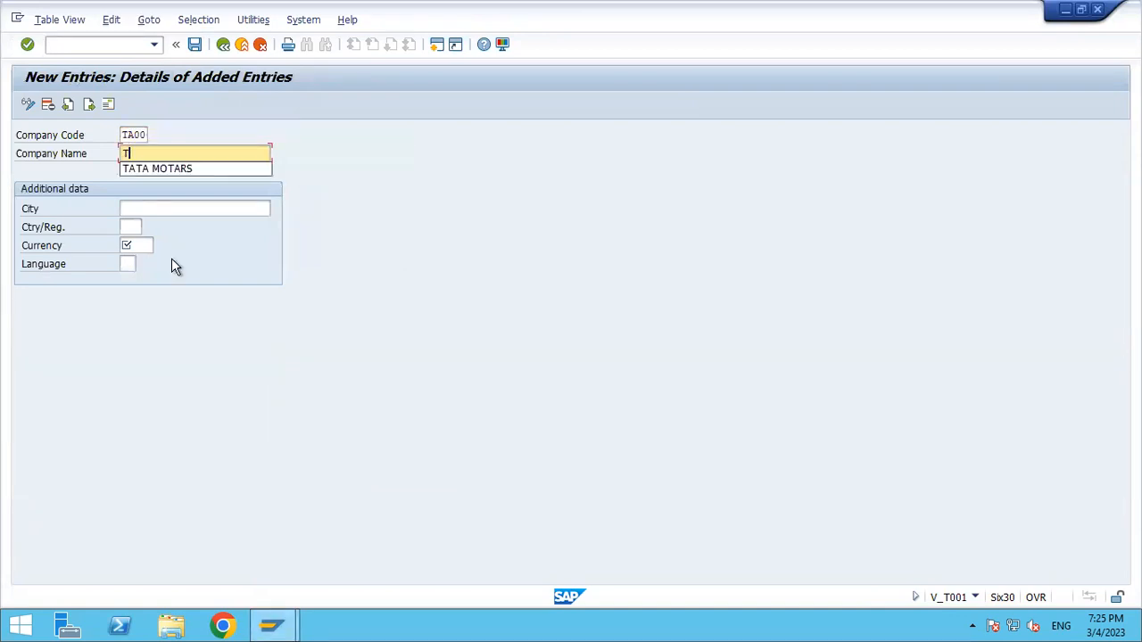
text(ata Steels)
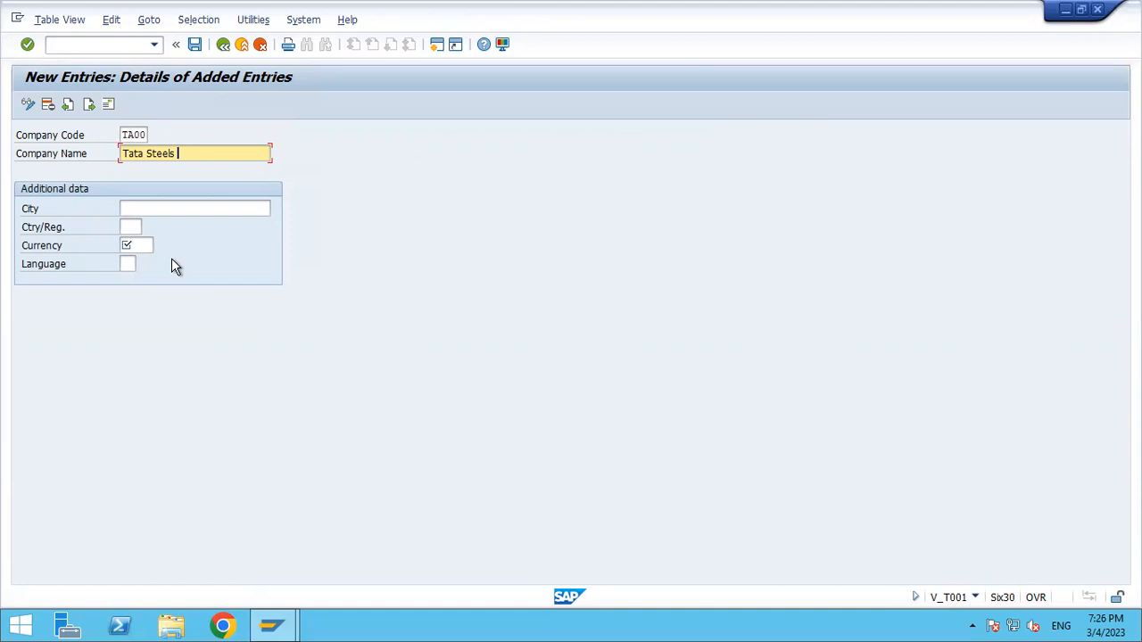
Fill in the company code's additional data: city Hyderabad, country IN, currency INR and language EN
key(Tab)
text(Hyd)
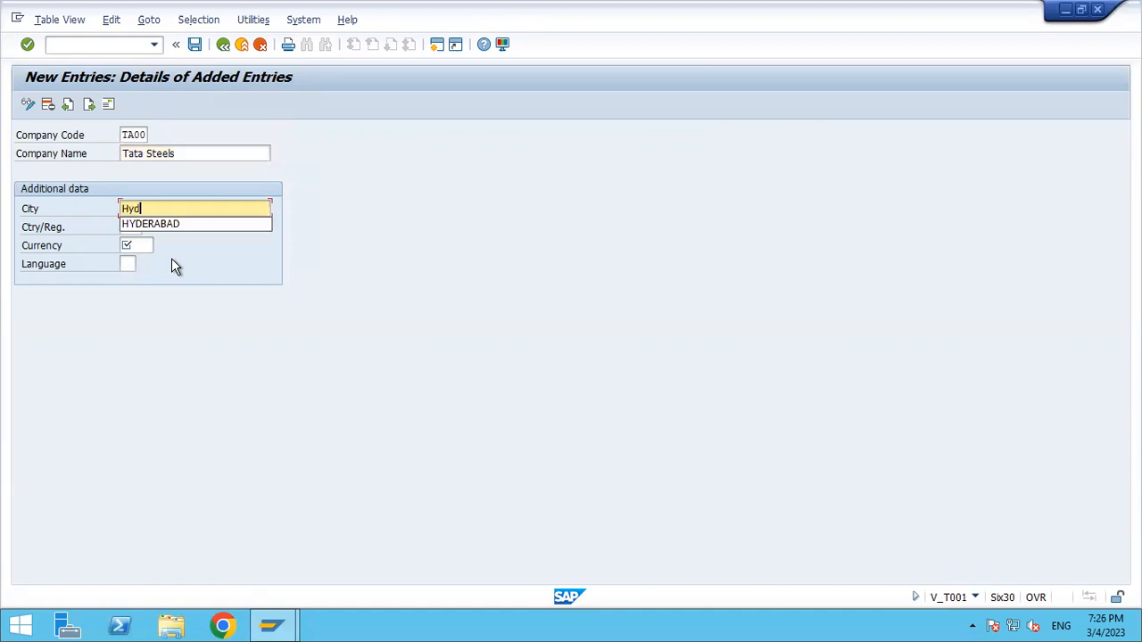
text(erabad)
key(Tab)
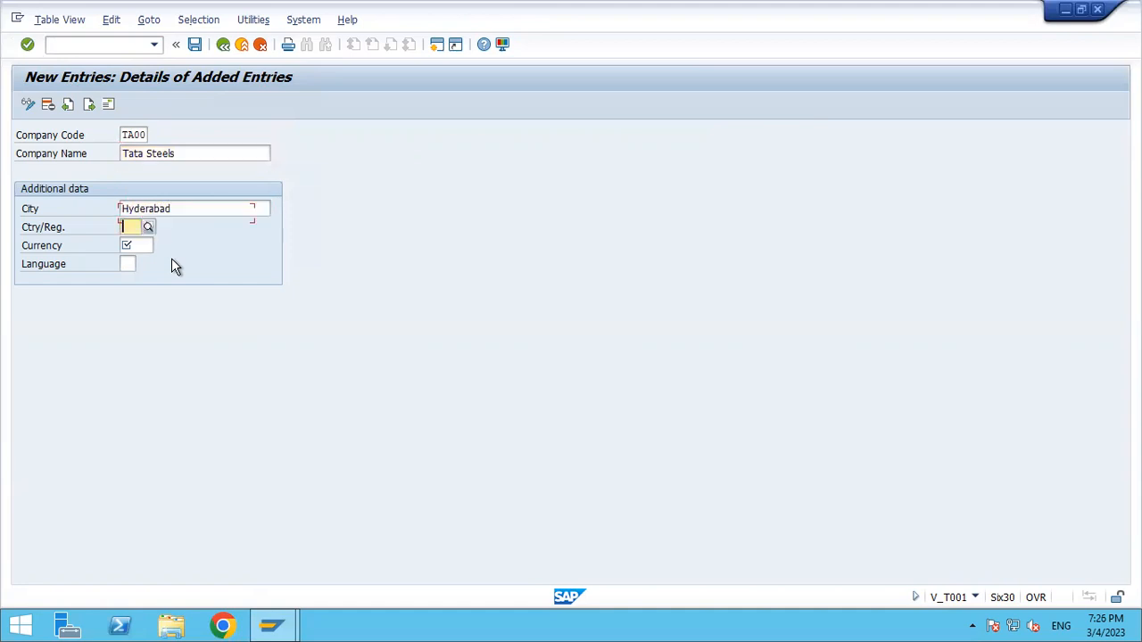
text(In)
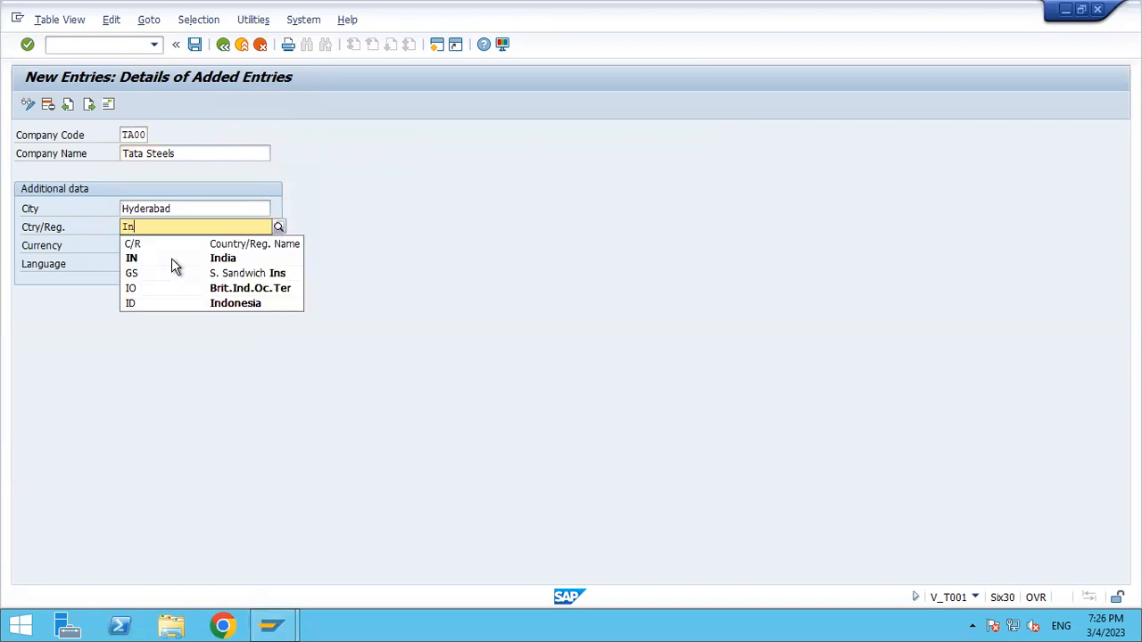
click(172, 260)
text(INR)
key(Tab)
text(EN)
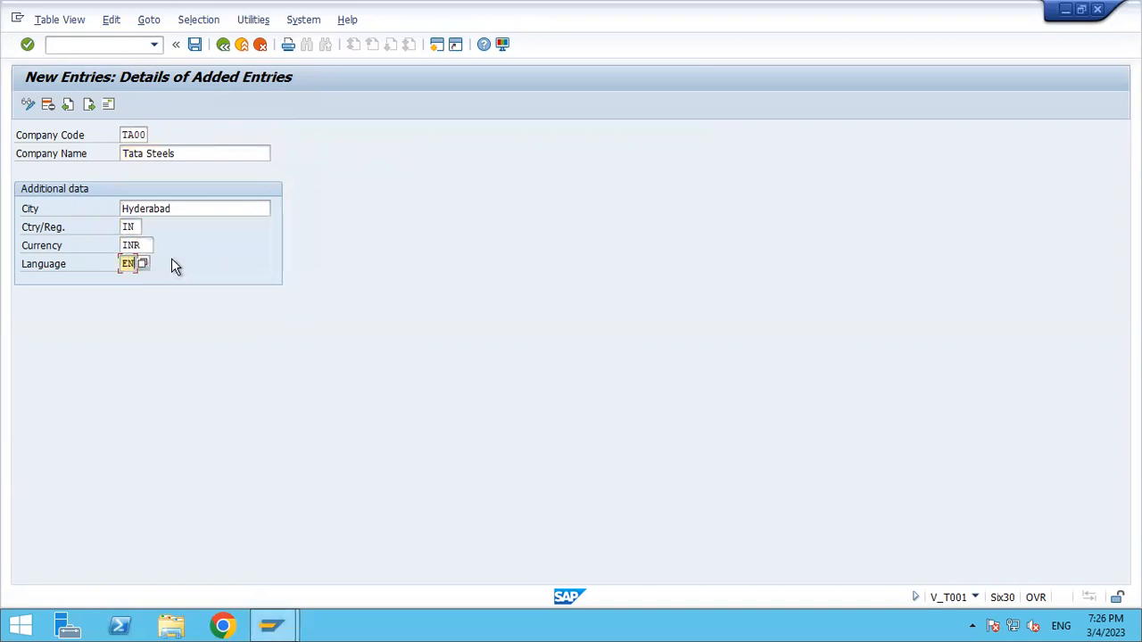
key(Return)
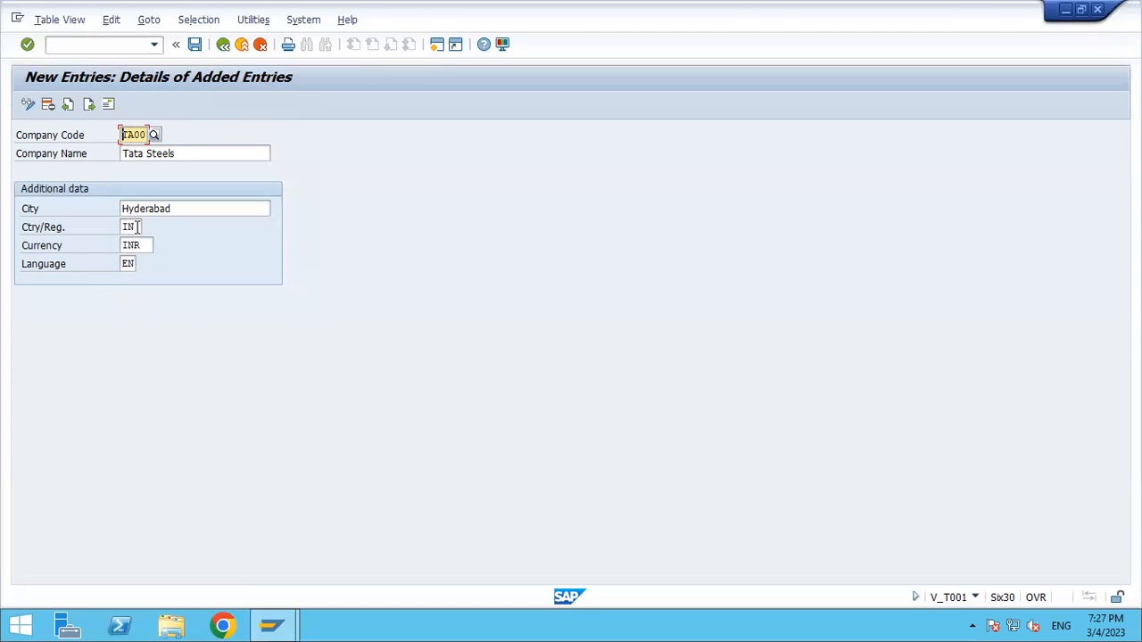
Save the company code entry and give its address the title Company and the name Tata Steel
click(194, 45)
click(321, 143)
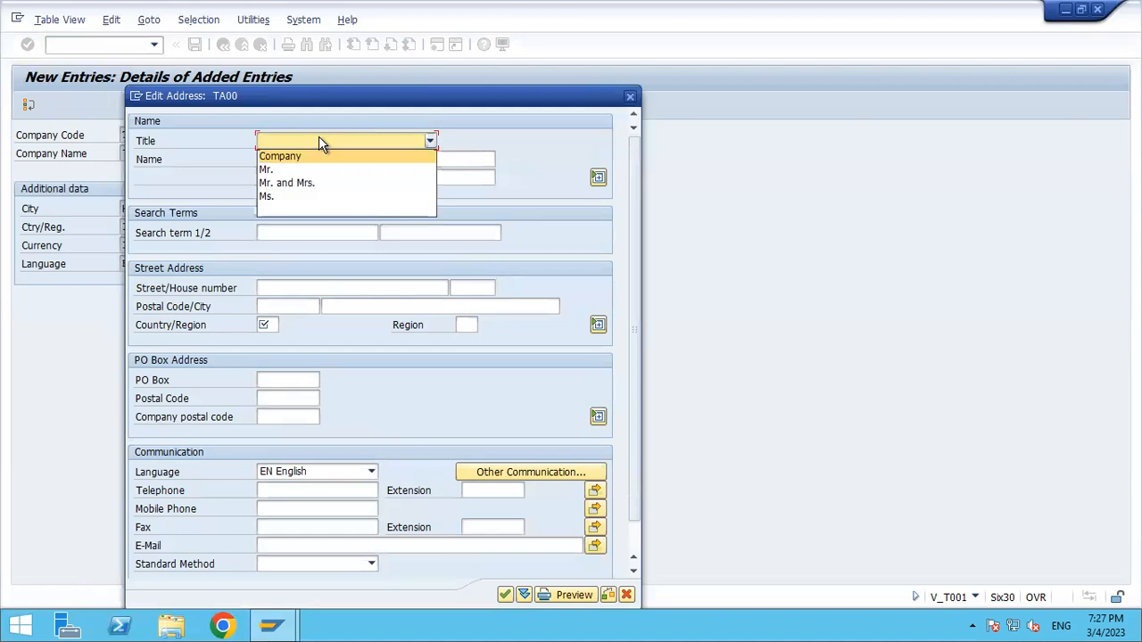
click(316, 155)
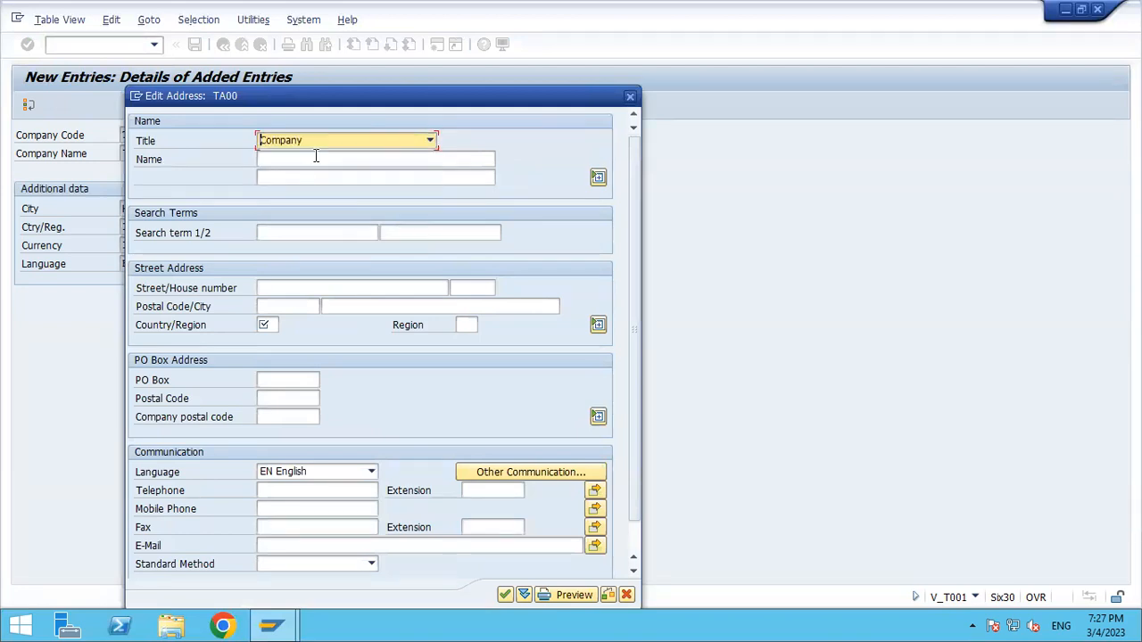
click(316, 157)
text(Tat)
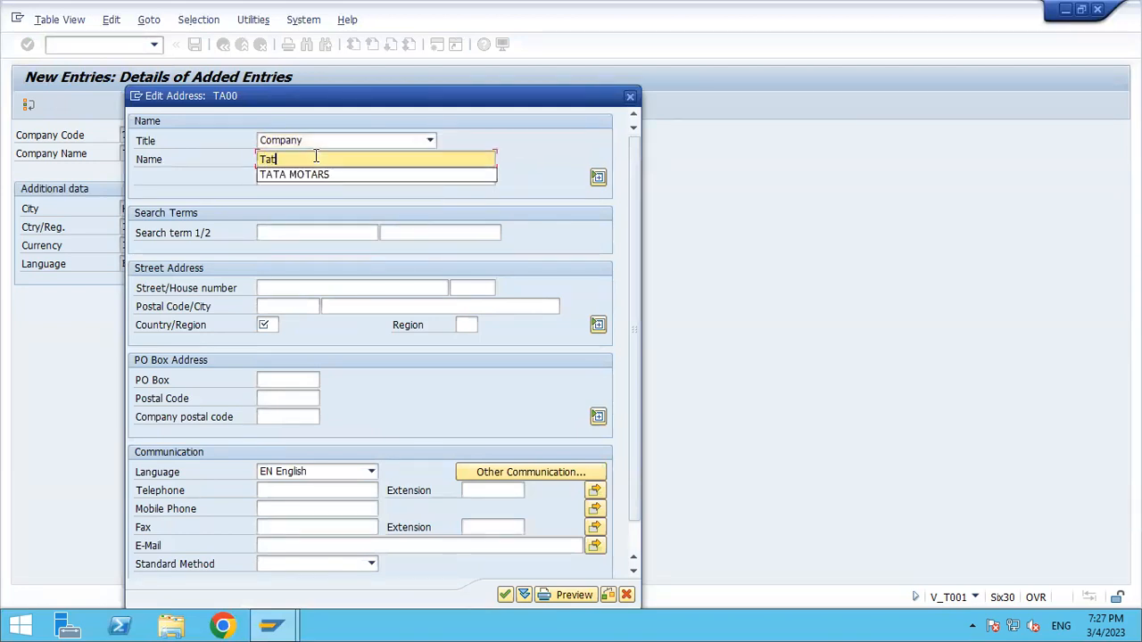
text(a Steel)
key(Tab)
key(Tab)
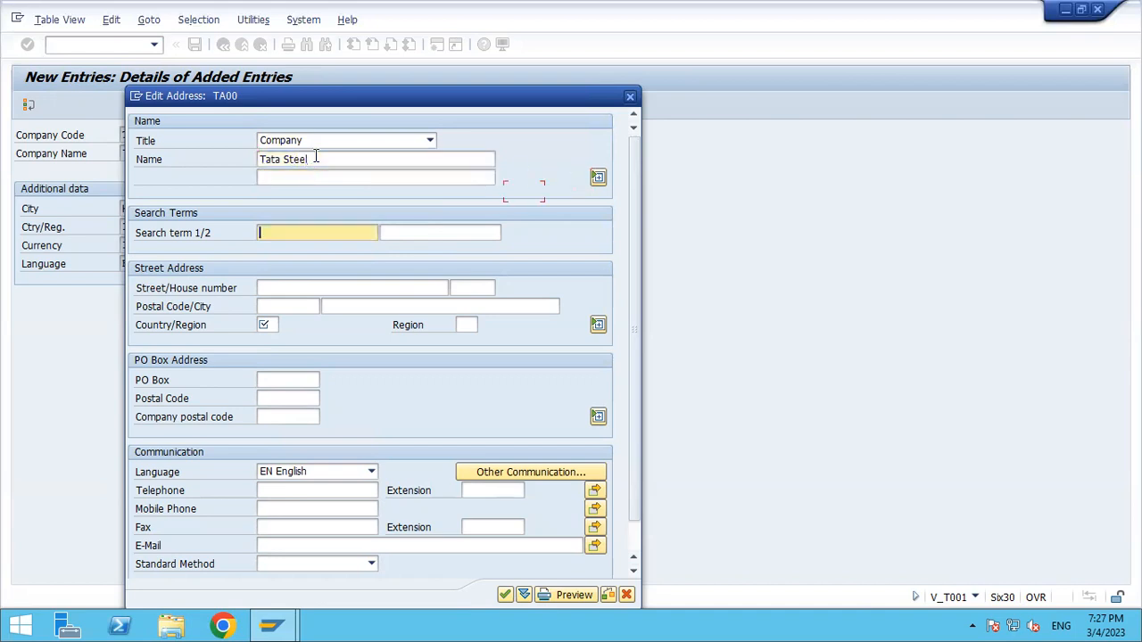
Set the address's first search term to TA00 and its country to IN, and confirm the address
text(TA00)
key(Tab)
key(Tab)
key(Tab)
key(Tab)
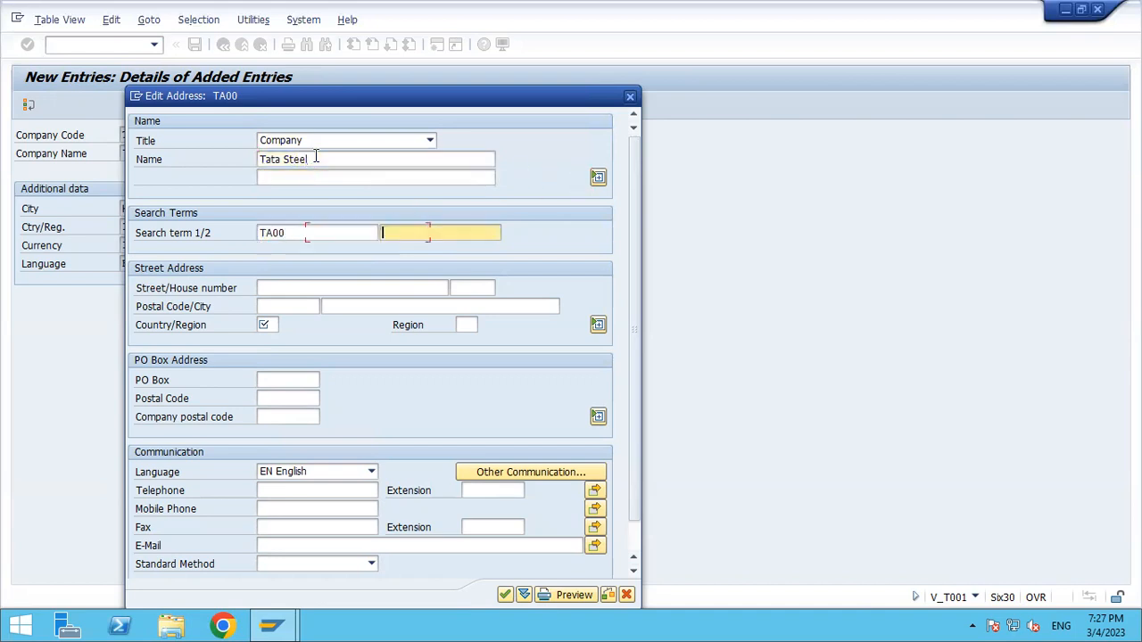
key(Tab)
text(IN)
key(Down)
key(Return)
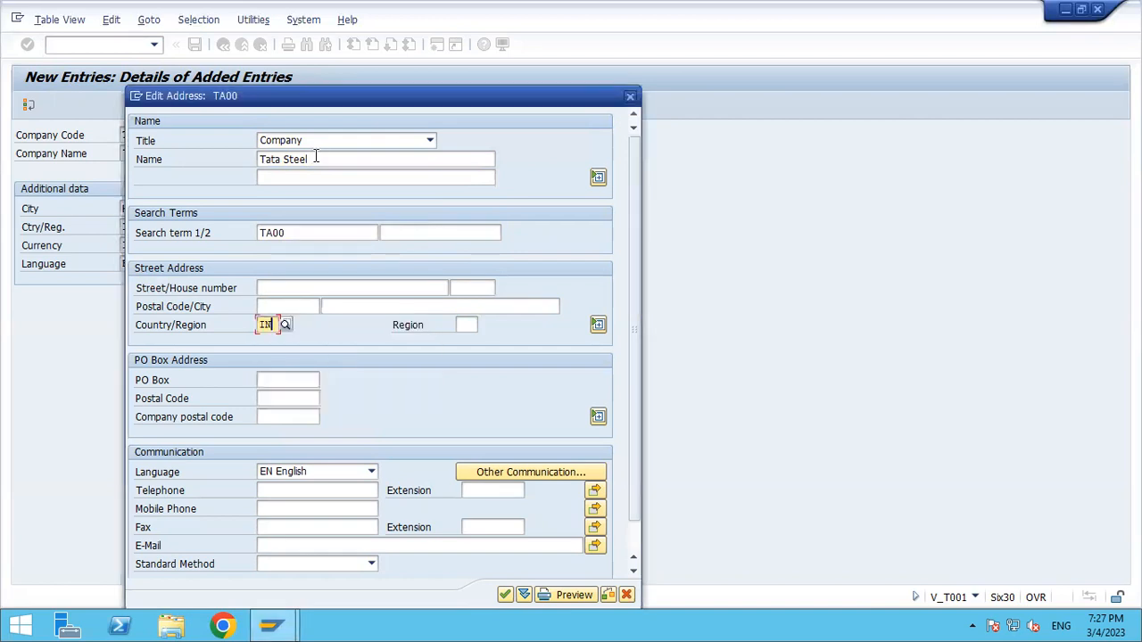
key(Return)
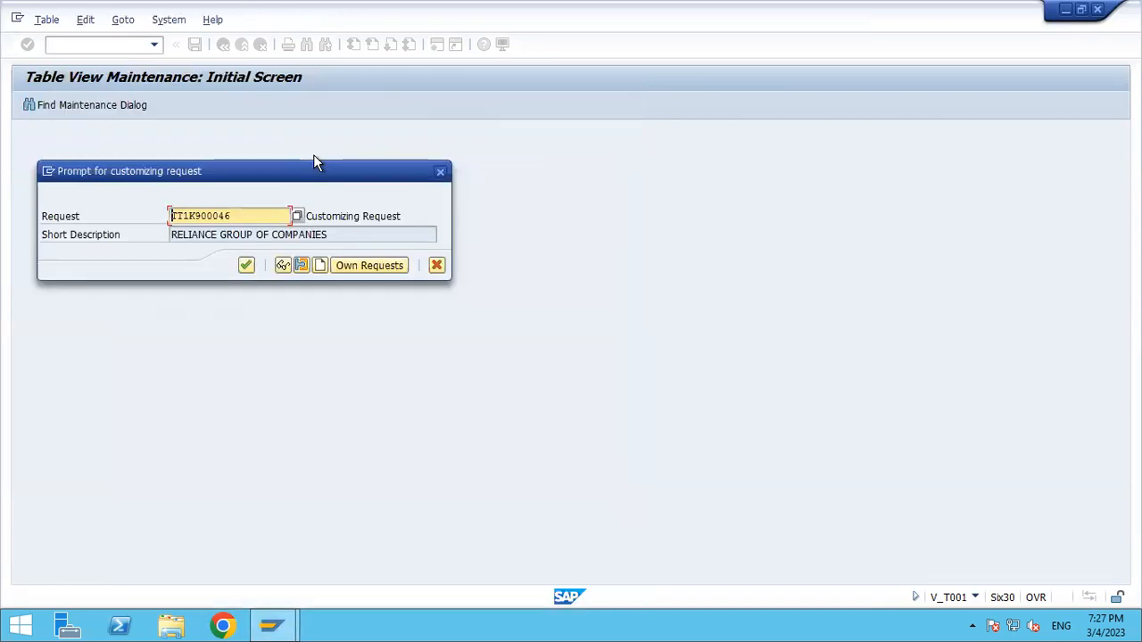
Accept the RELIANCE GROUP OF COMPANIES customizing request to save the company code, and return to the IMG structure
click(243, 267)
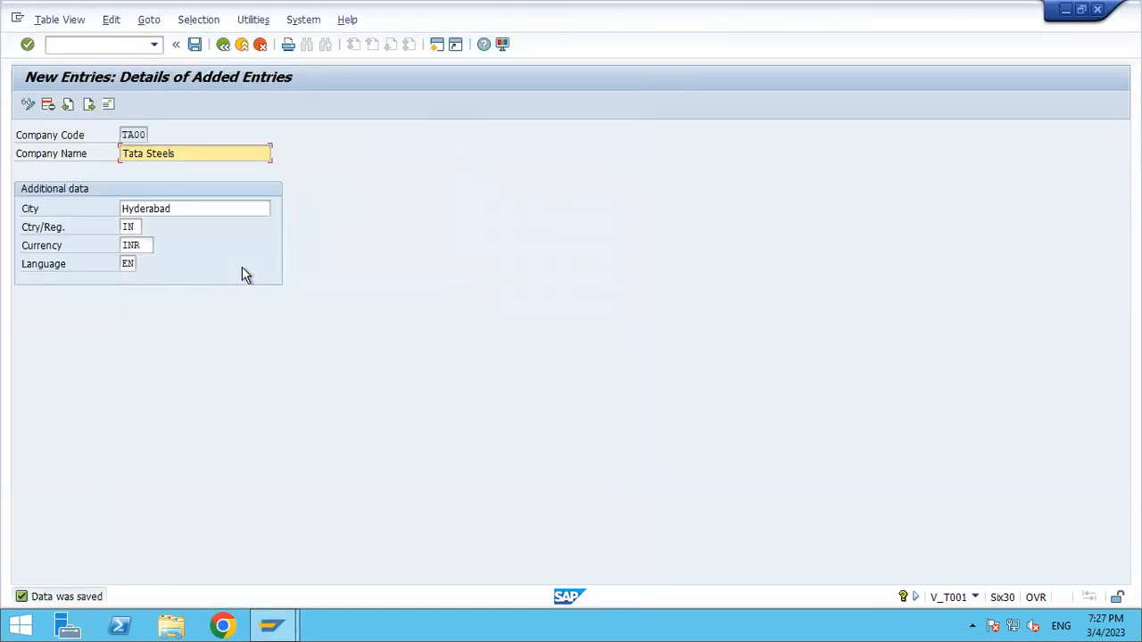
click(224, 45)
click(224, 44)
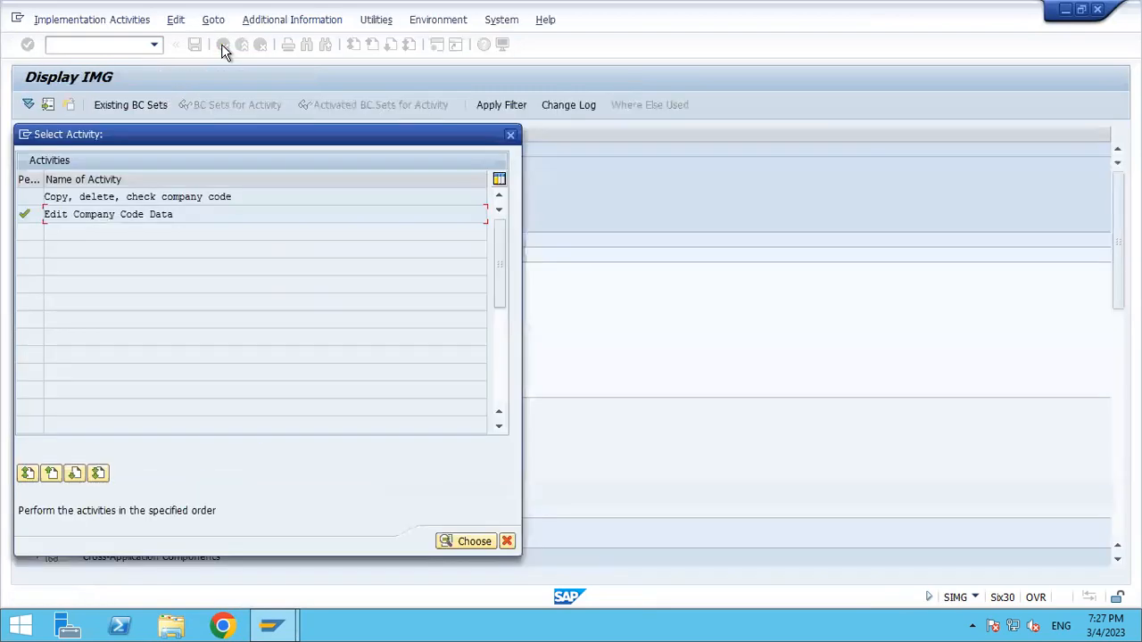
click(511, 136)
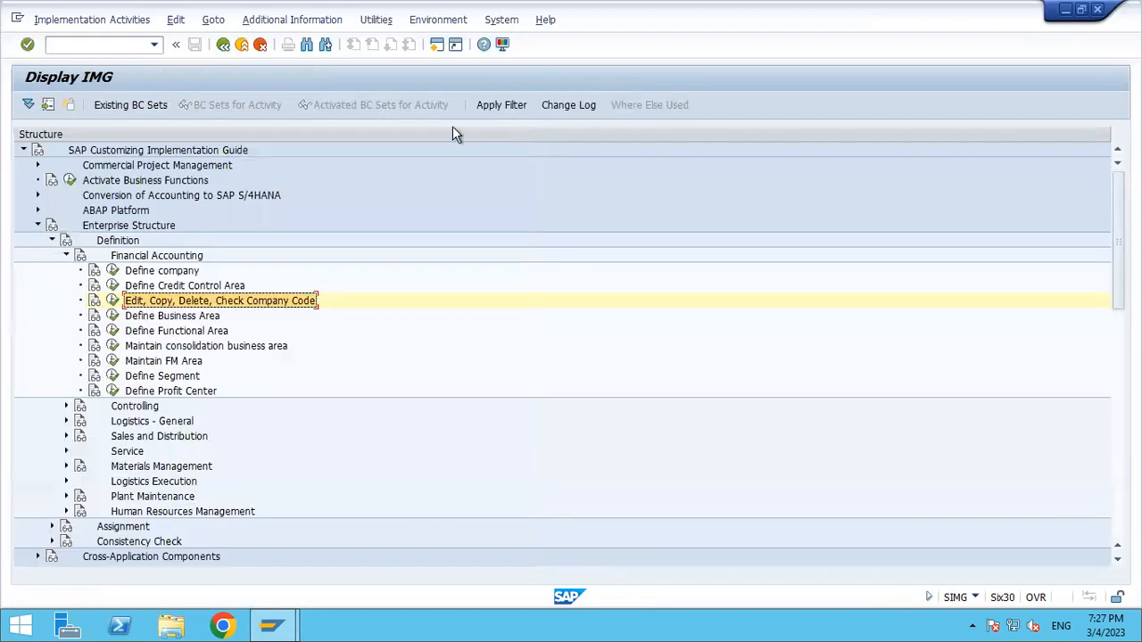
Show the IMG Activity display key as additional information in the IMG structure and widen that column so the keys are fully readable
click(272, 21)
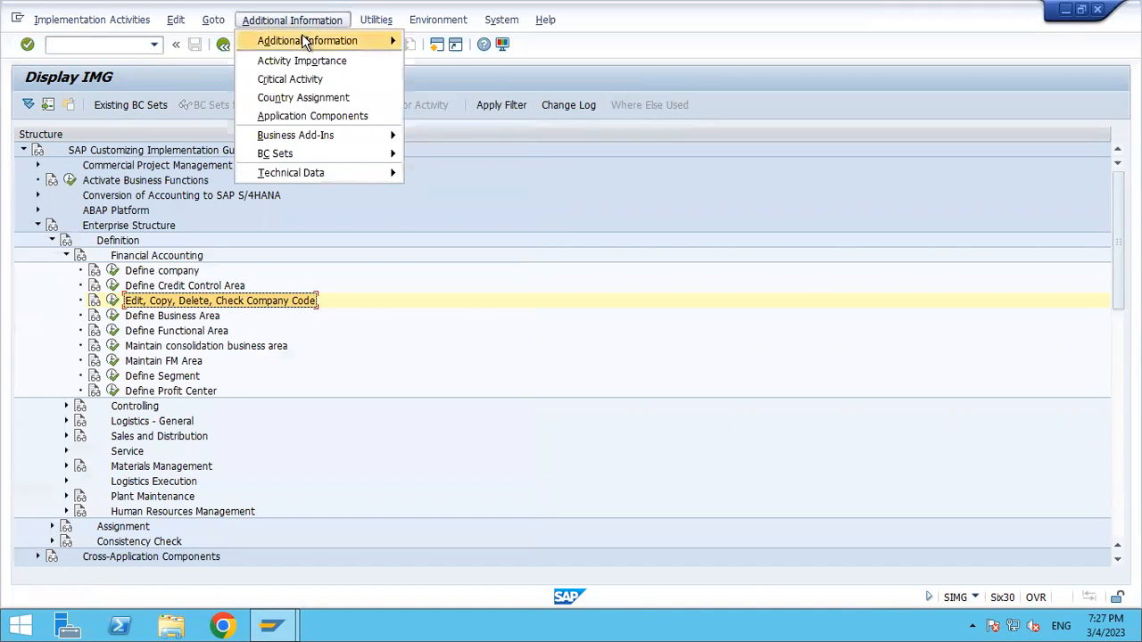
mouse_move(306, 40)
mouse_move(220, 59)
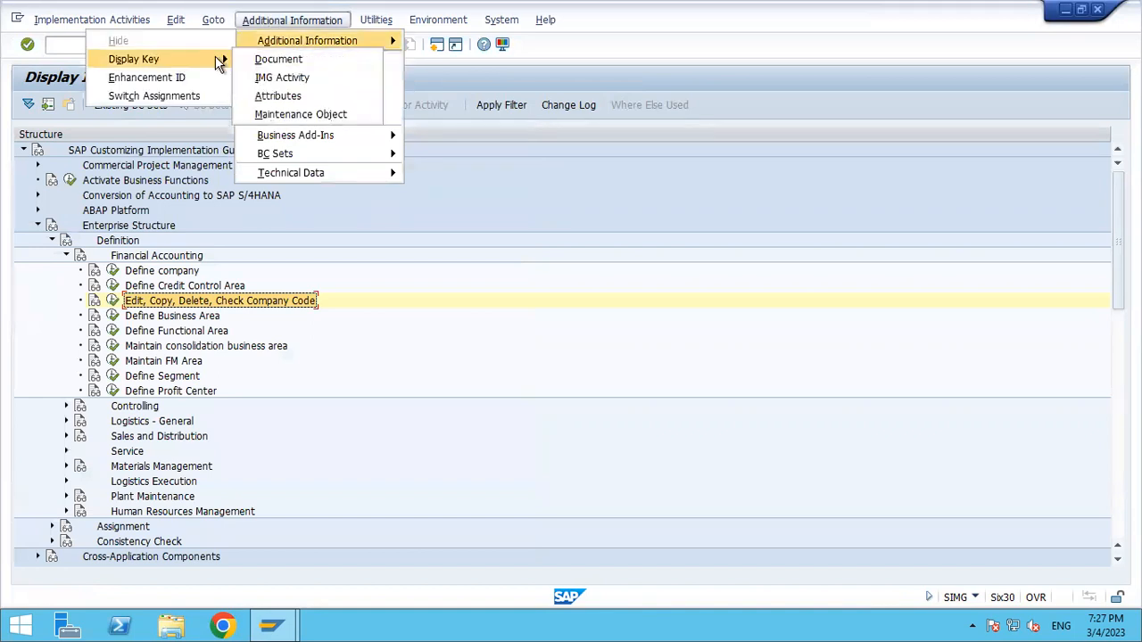
click(262, 77)
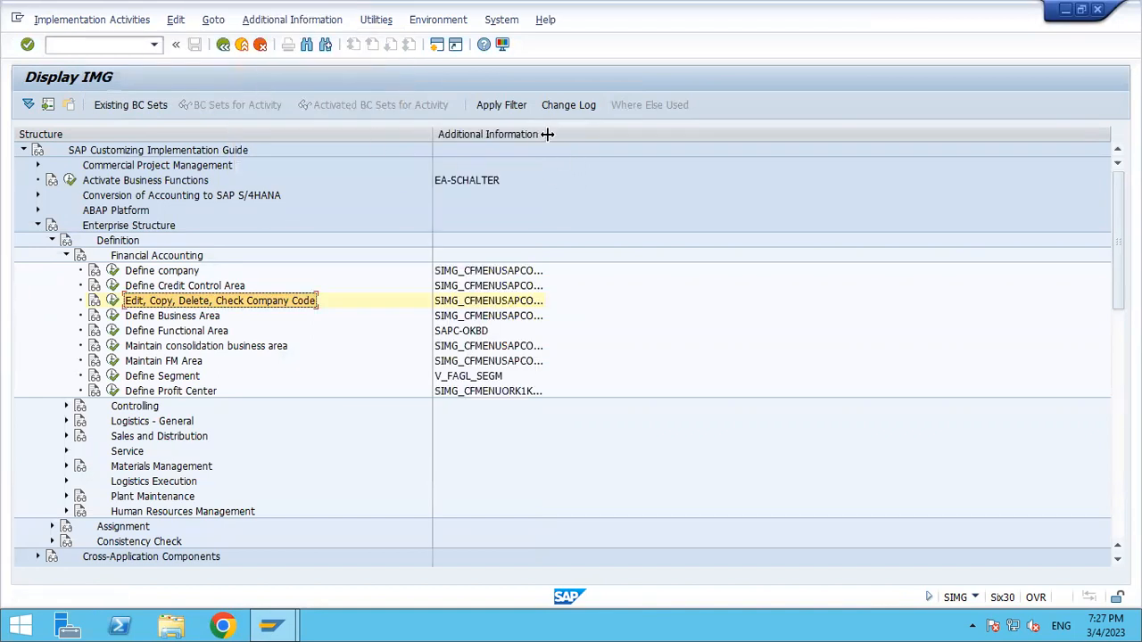
drag(545, 132, 631, 134)
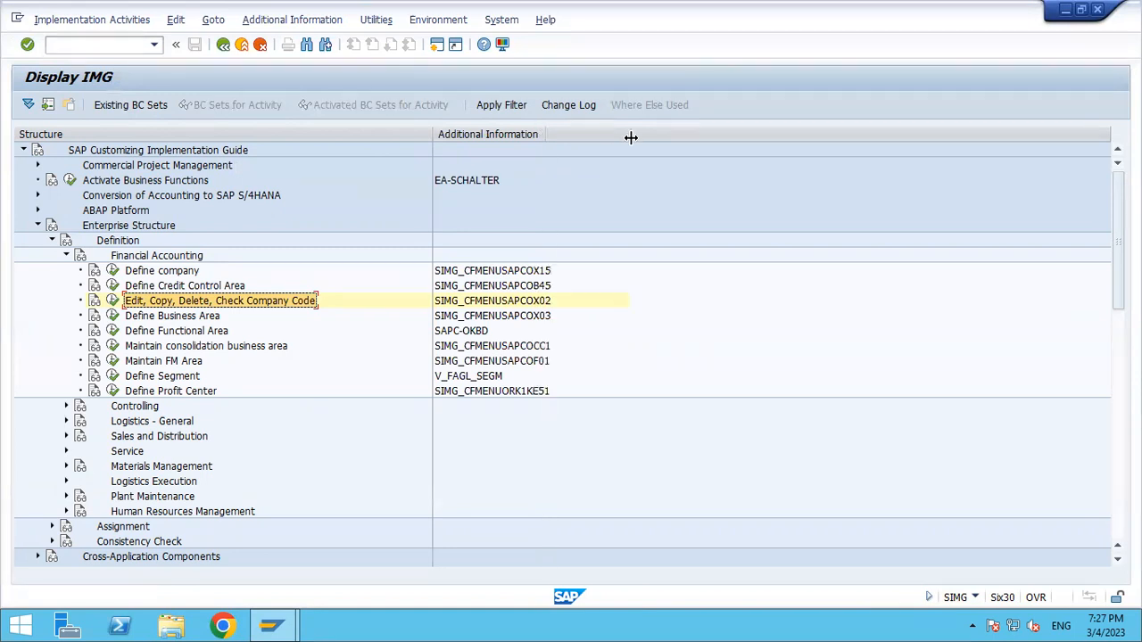
click(539, 304)
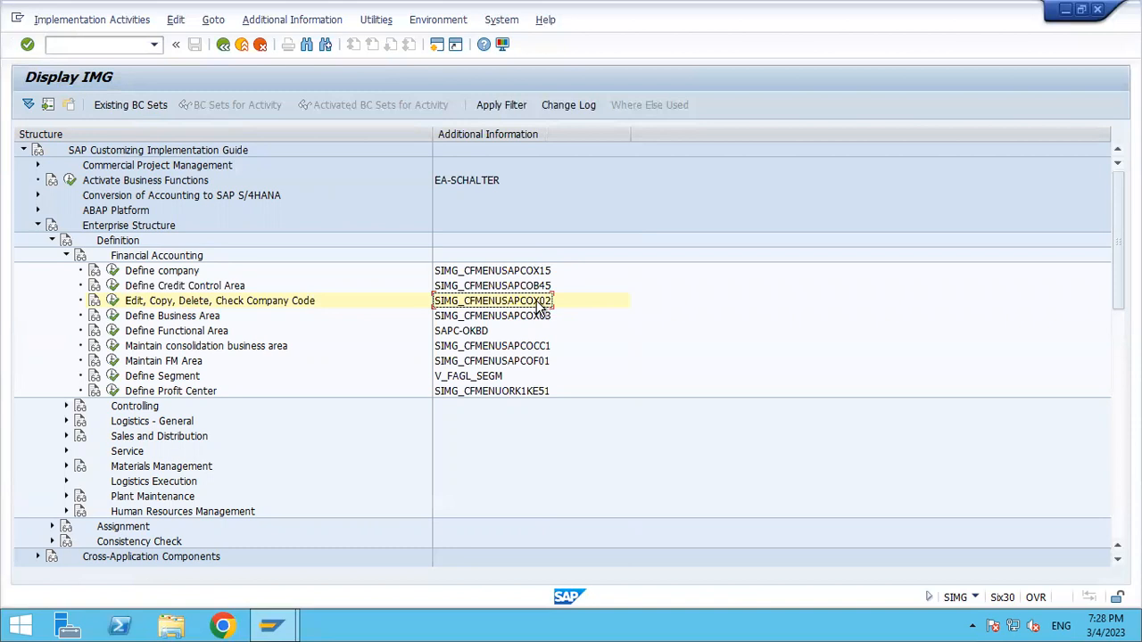
Execute the Define company activity and start a new entry for company TATA00 with country IN
click(190, 273)
click(111, 270)
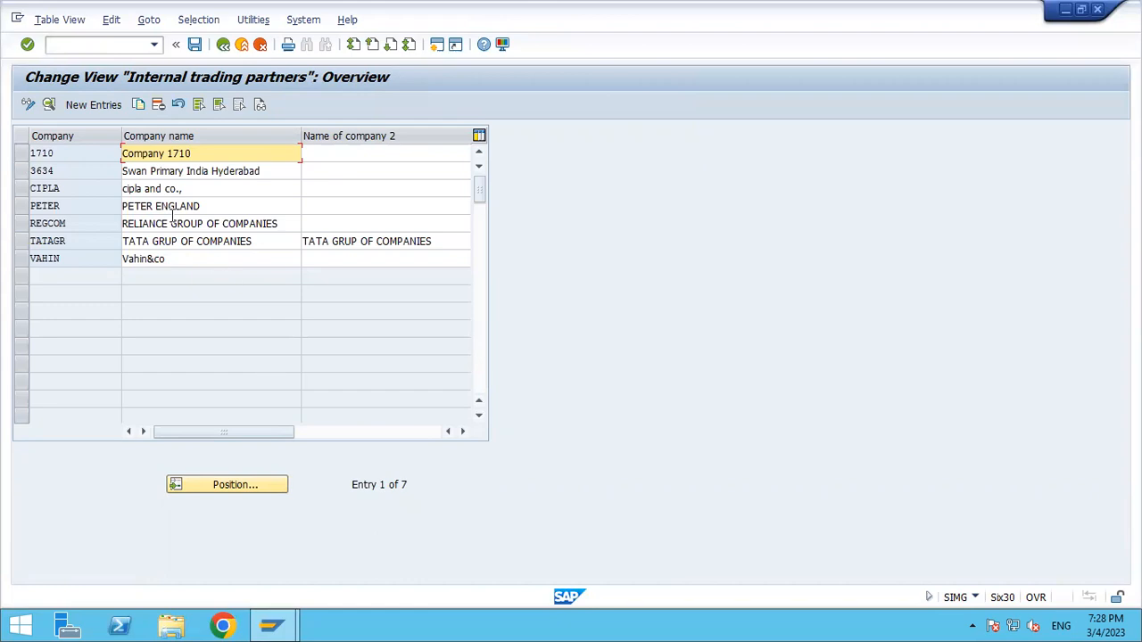
click(110, 104)
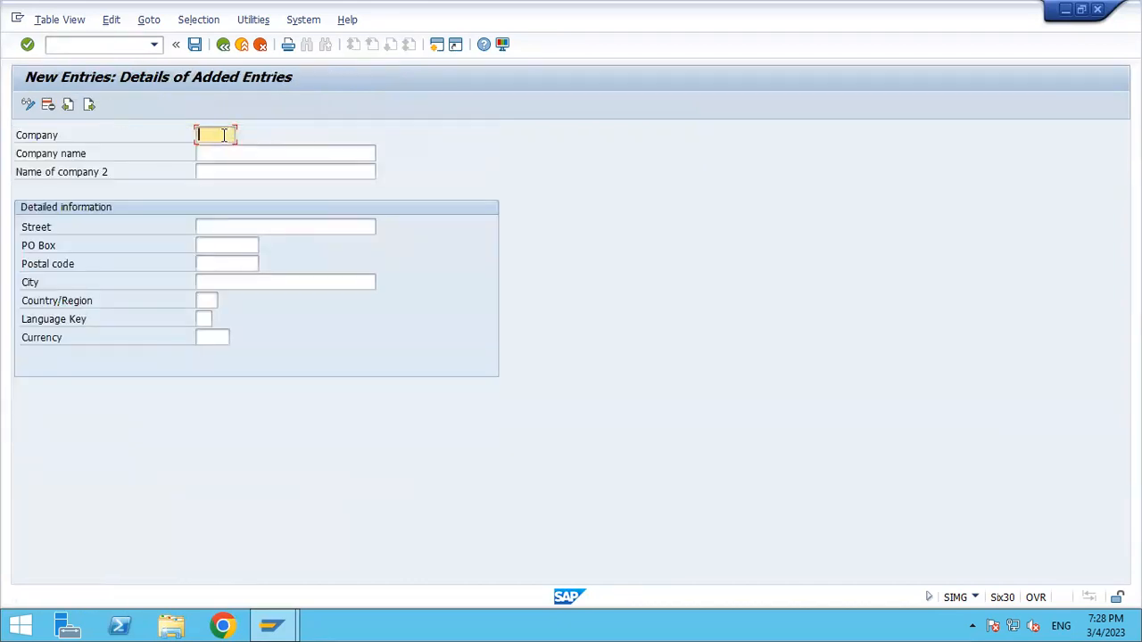
text(TATA)
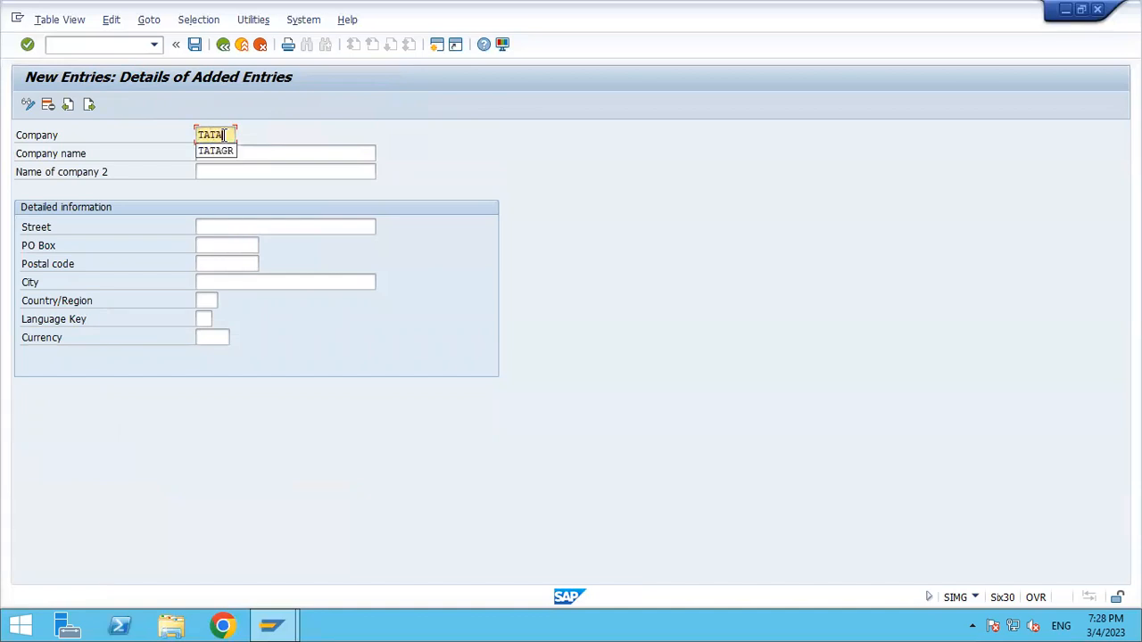
text(10)
key(Return)
text(IN)
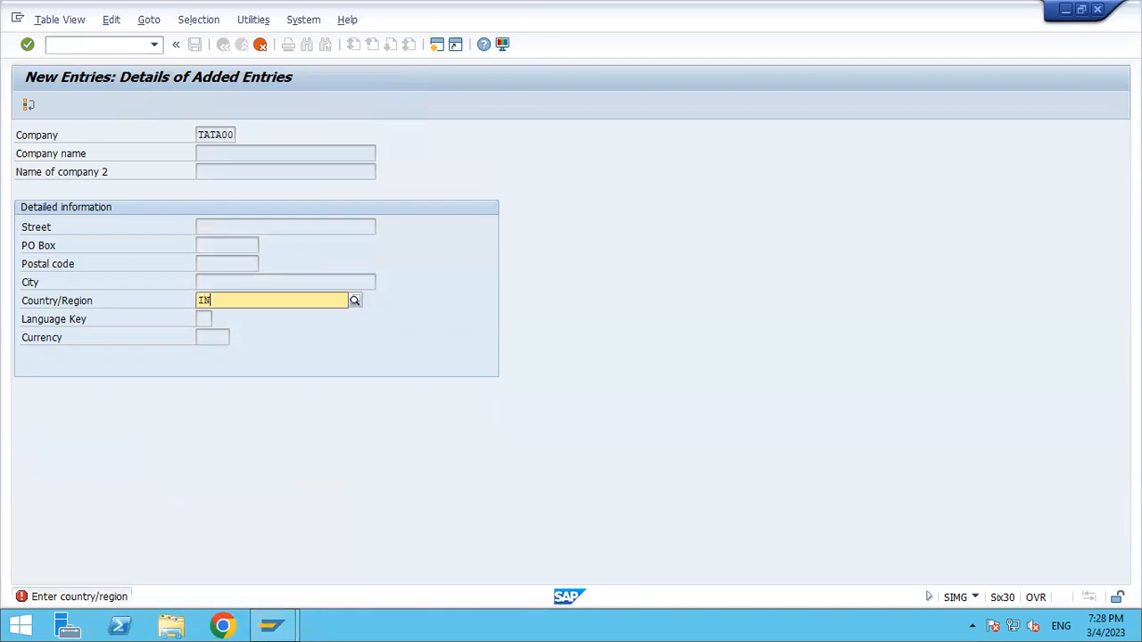
key(Return)
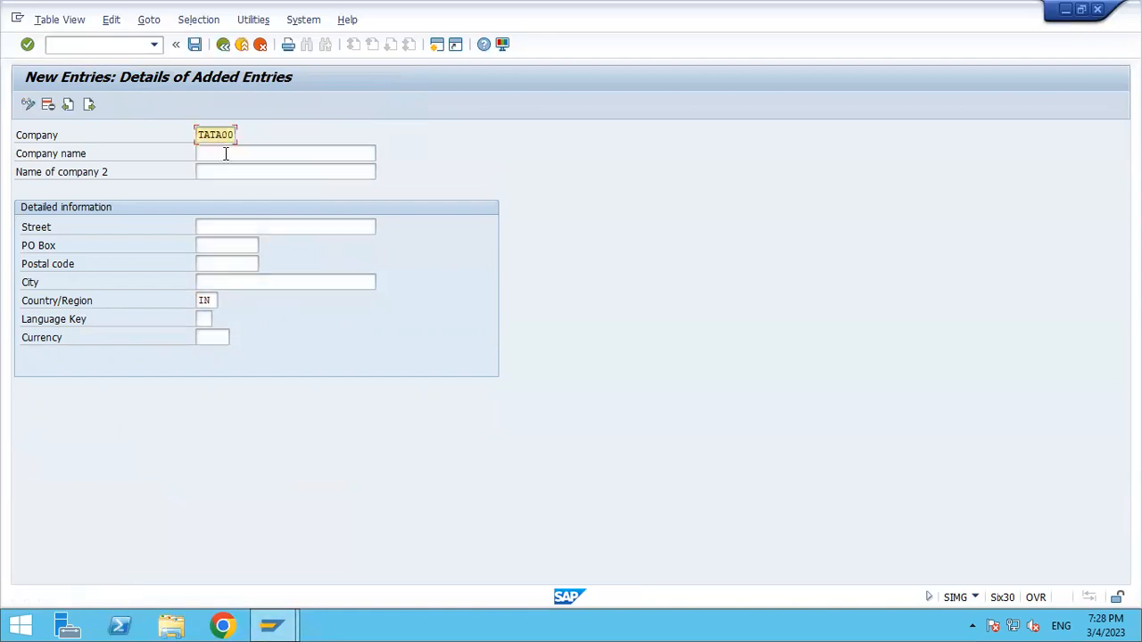
Fill in the new company's name TATA GRUP OF COMPANIES, language key EN and currency INR
click(226, 154)
text(TATA)
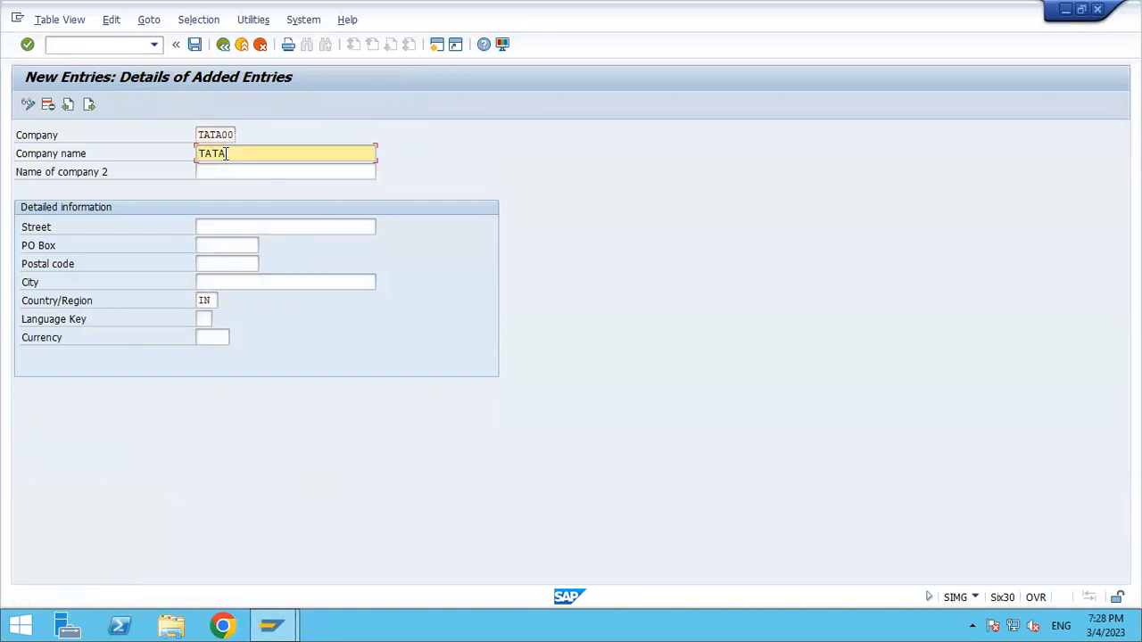
key(Down)
key(Return)
key(Tab)
key(Tab)
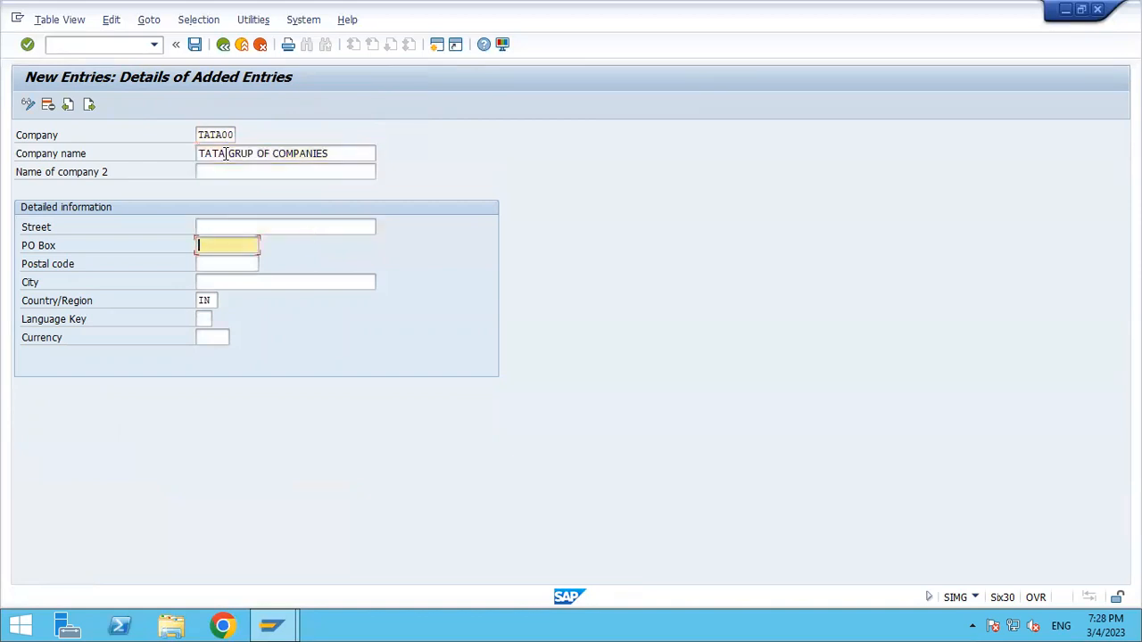
key(Tab)
key(Tab)
key(Tab)
key(Tab)
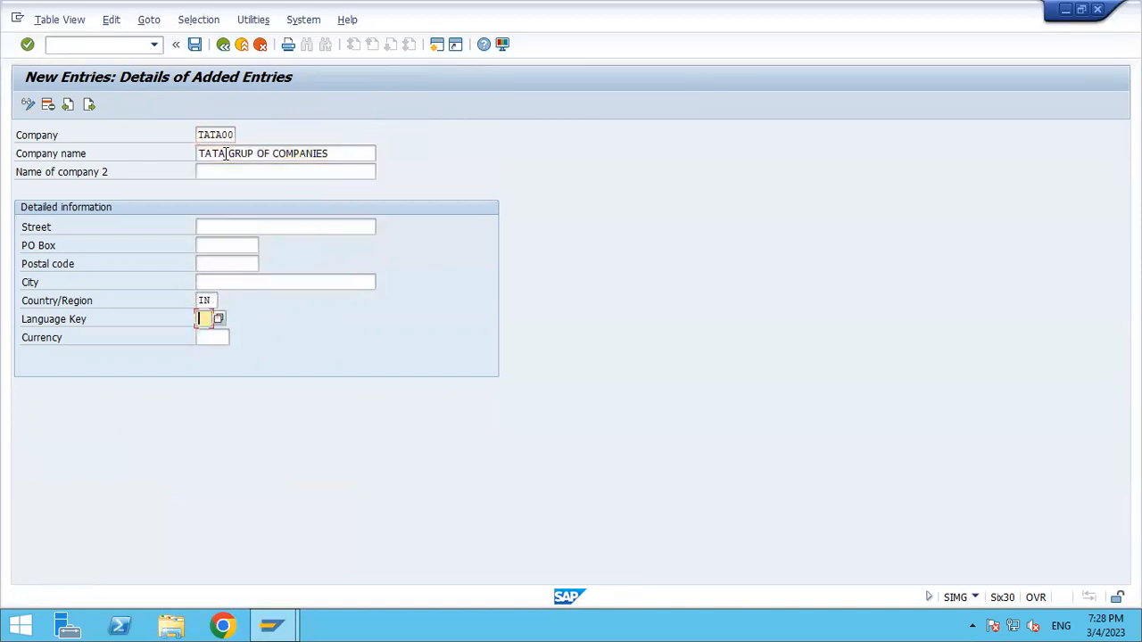
text(EN)
key(Tab)
text(INR)
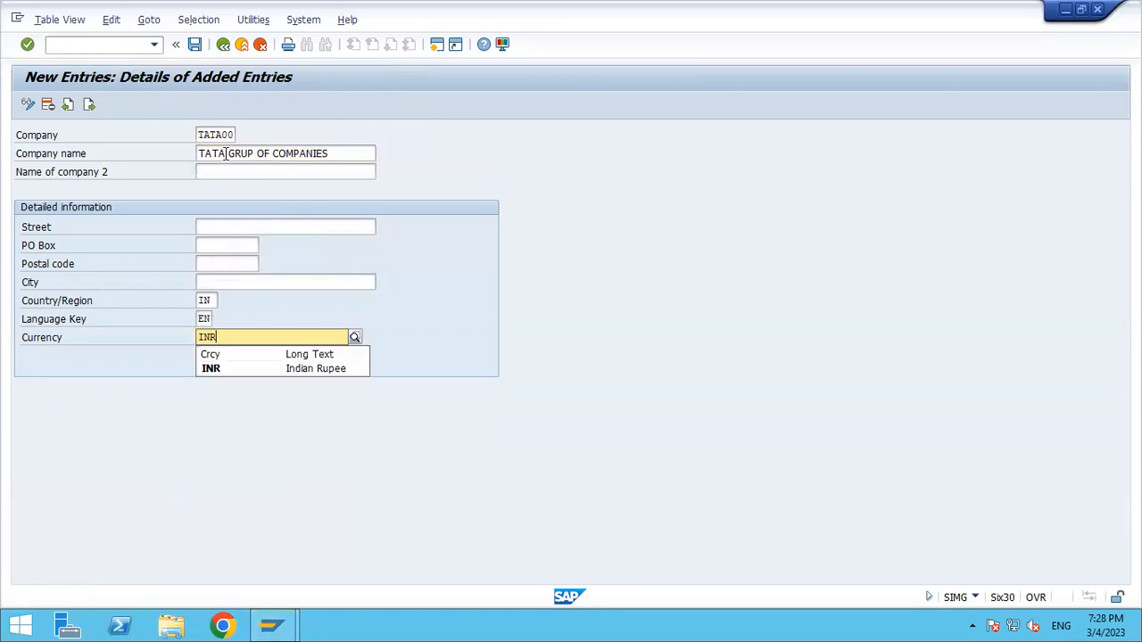
key(Return)
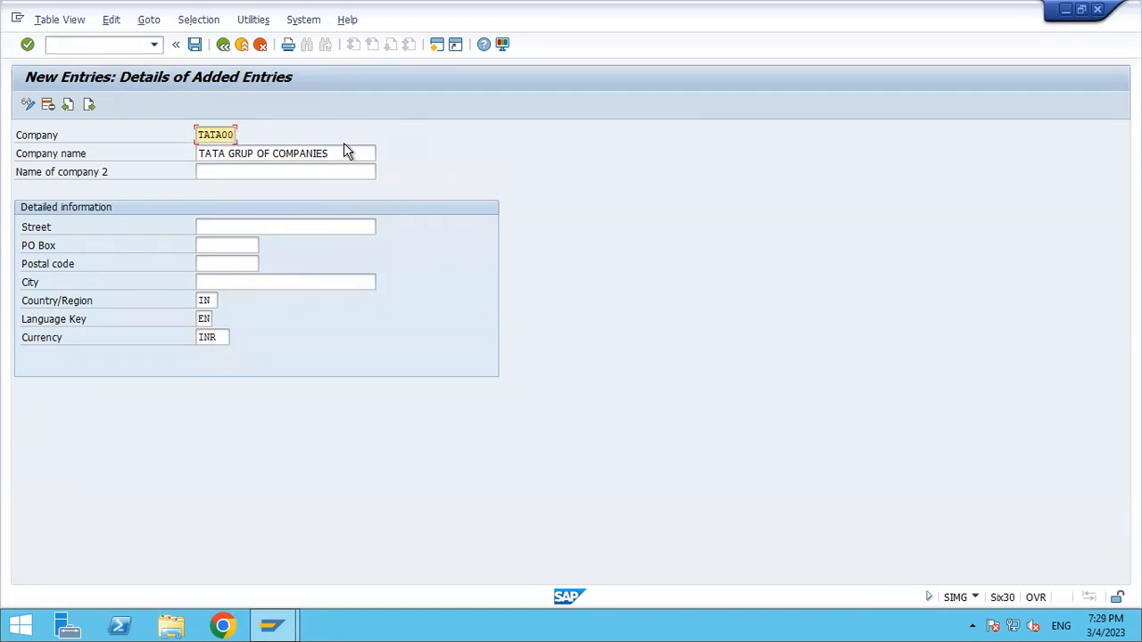
click(220, 338)
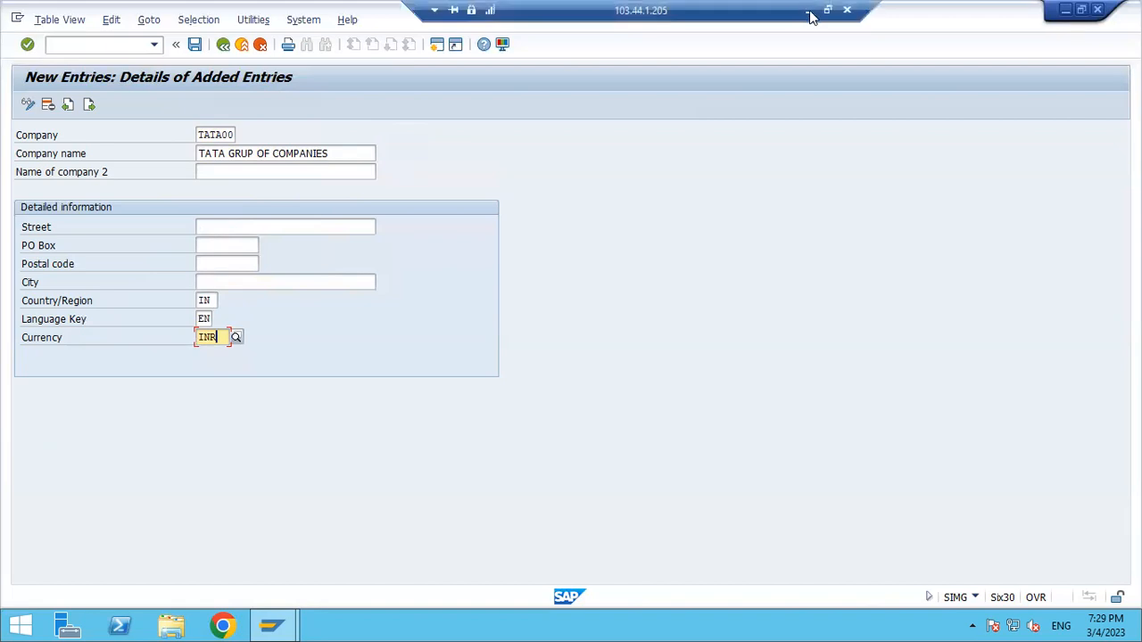
Switch to the Excel workbook and note local ccy in K6 for Company code and Global ccy in K7 for Company
click(812, 10)
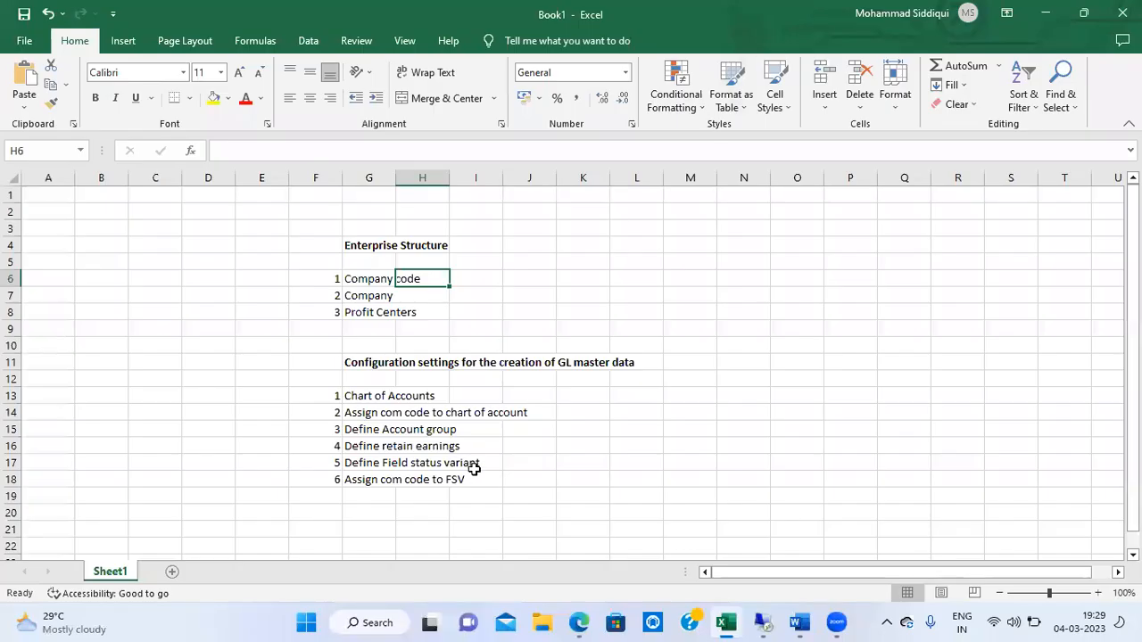
click(404, 510)
key(Down)
key(Down)
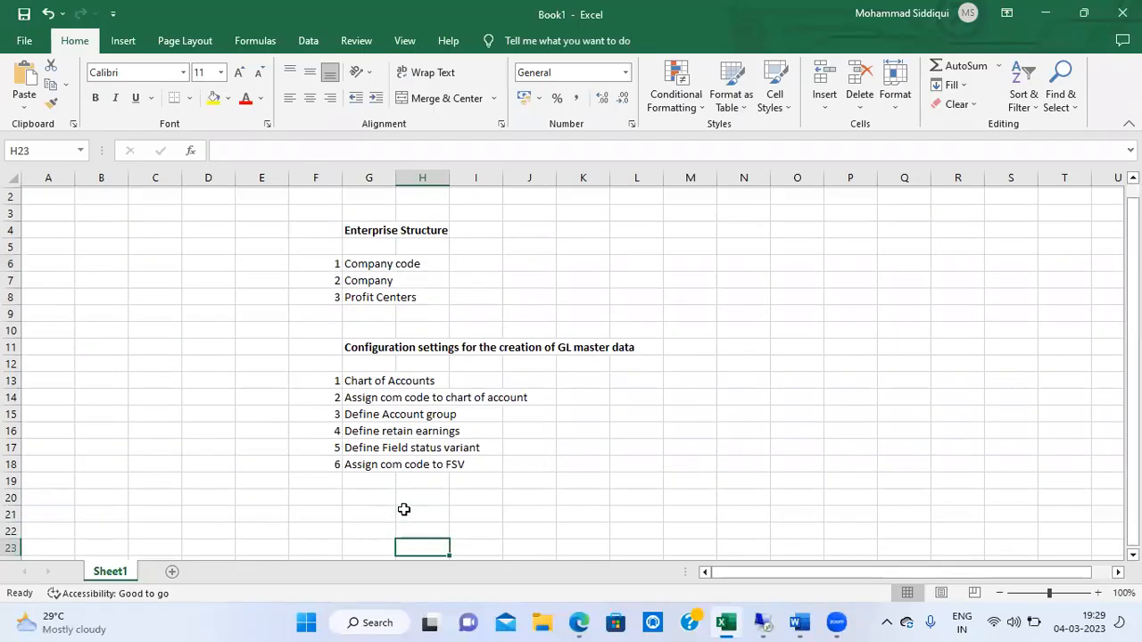
key(Up)
key(Up)
key(Up)
key(Up)
key(Up)
key(Up)
key(Up)
key(Up)
key(Up)
key(Up)
key(Up)
key(Up)
key(Up)
key(Up)
key(Up)
key(Right)
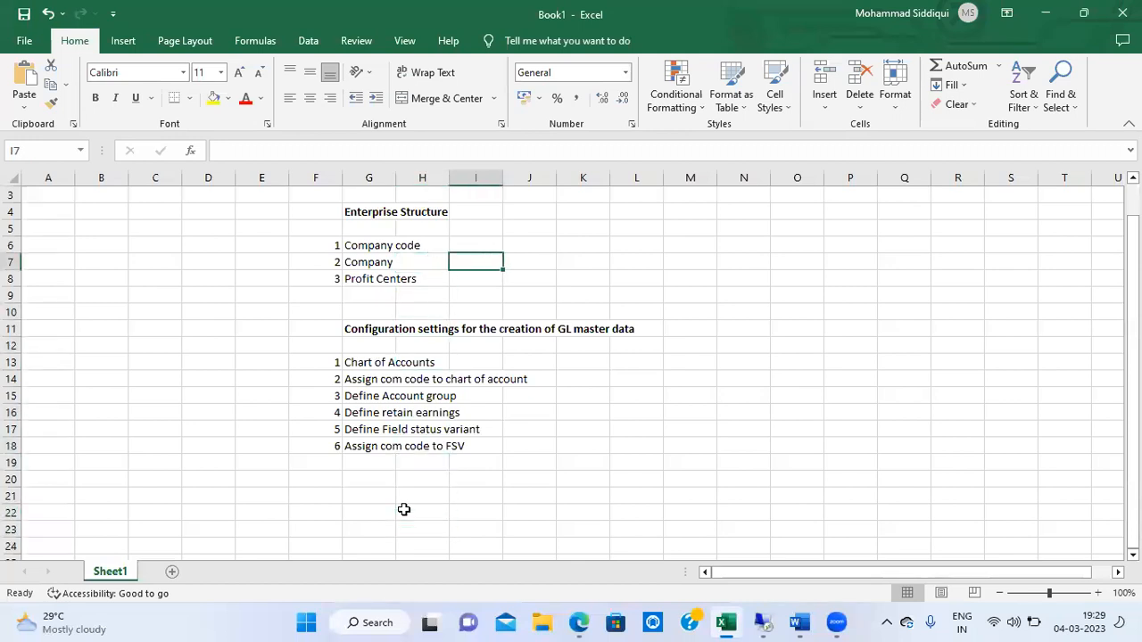
key(Right)
key(Right)
key(Right)
key(Up)
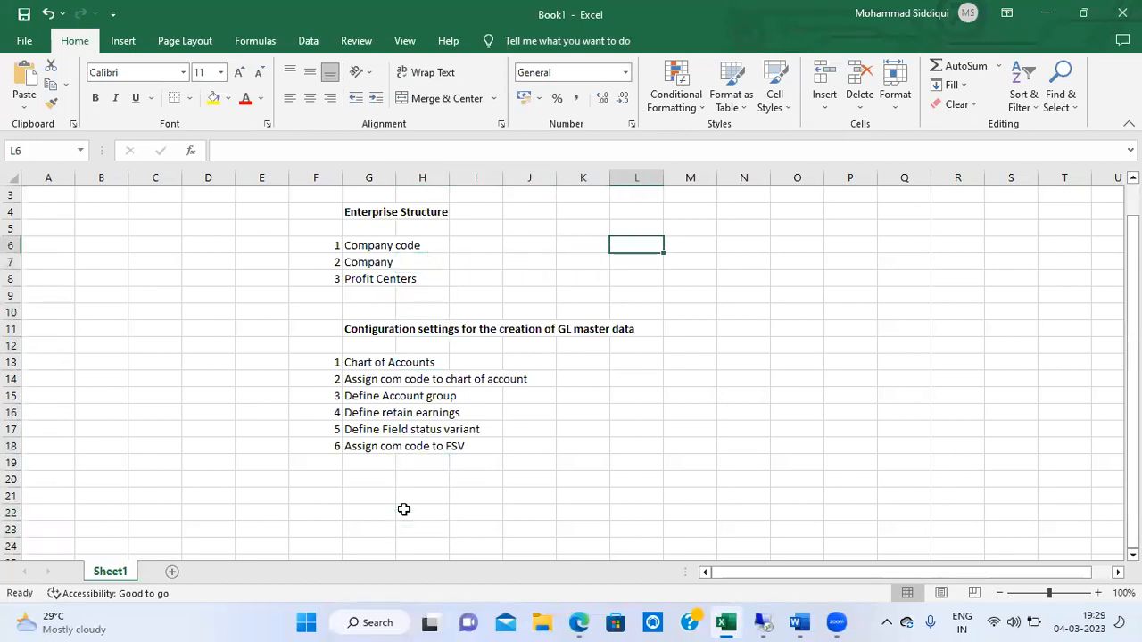
key(Left)
text(IOCAL)
key(BackSpace)
key(BackSpace)
key(BackSpace)
key(BackSpace)
text(ocal)
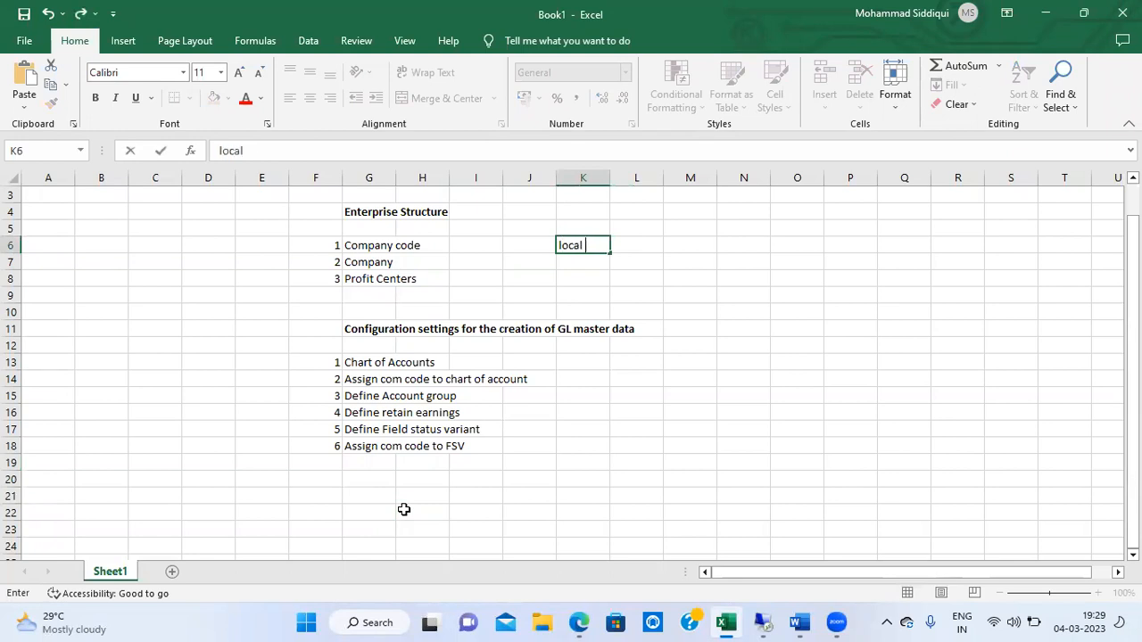
text( ccy)
key(Return)
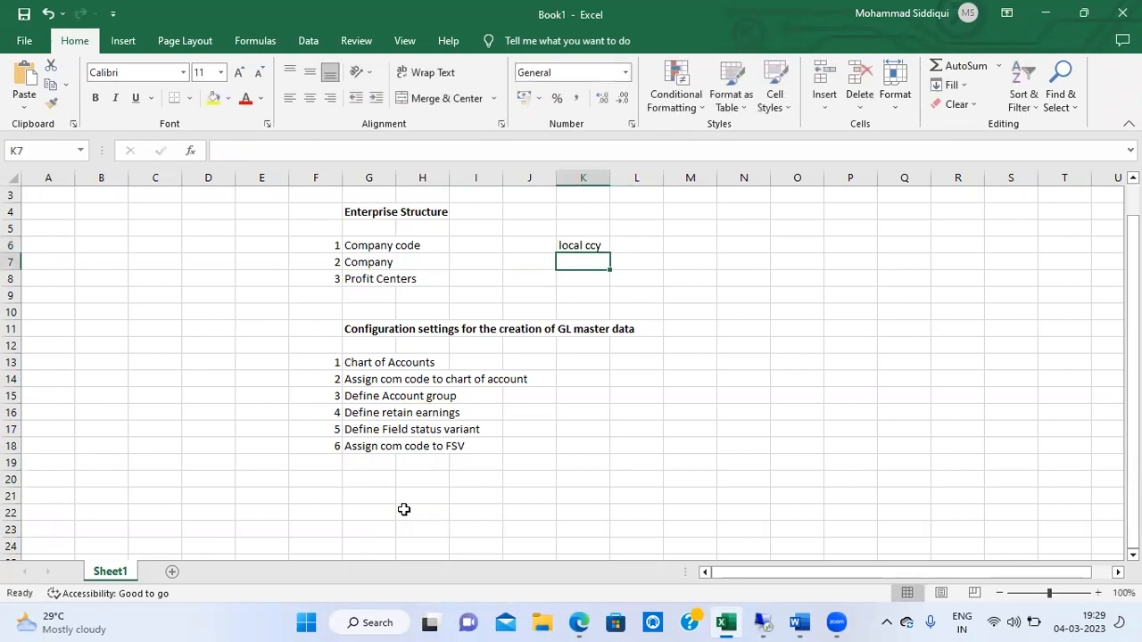
text(Globa)
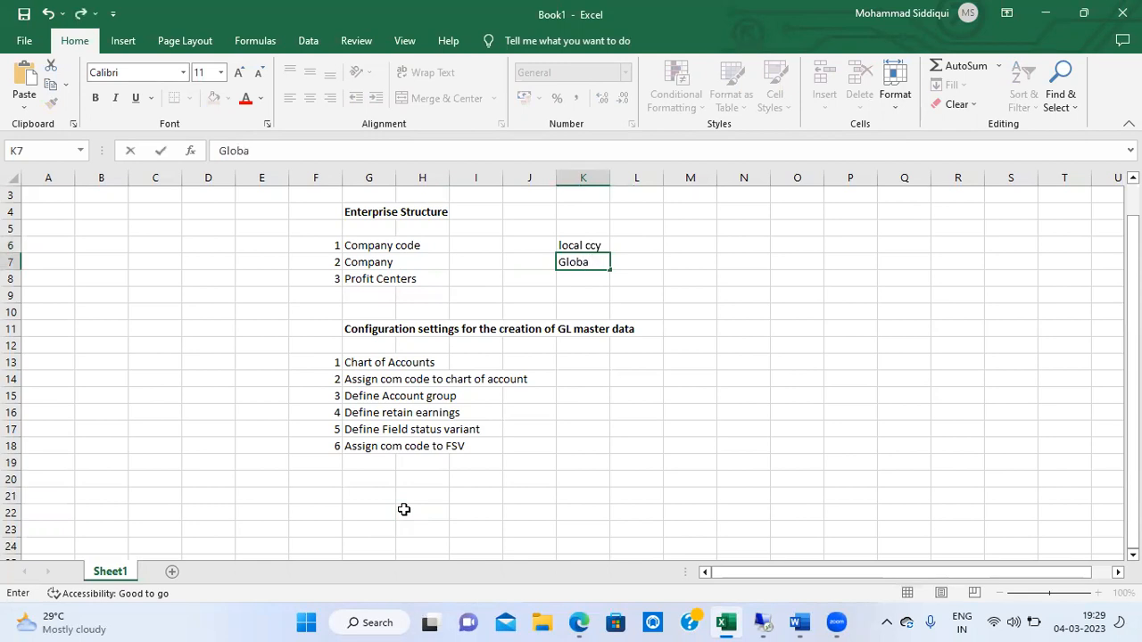
text(ccy)
key(Return)
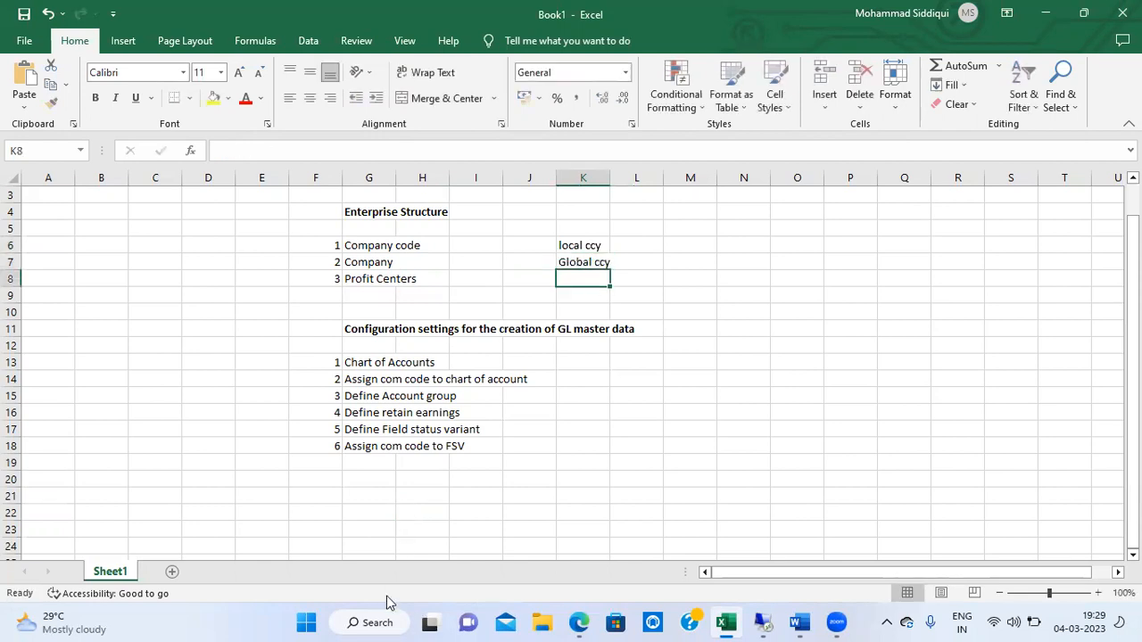
Enter the currency type 10 in L6 beside local ccy and 60 in L7 beside Global ccy
click(655, 246)
text(10)
key(Return)
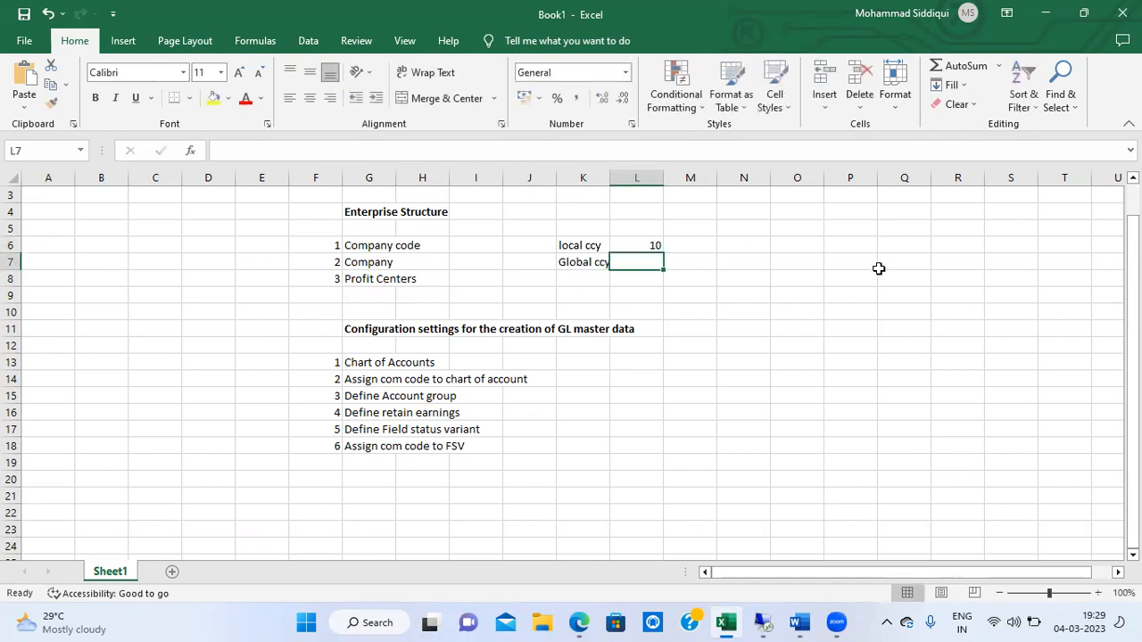
text(60)
key(Return)
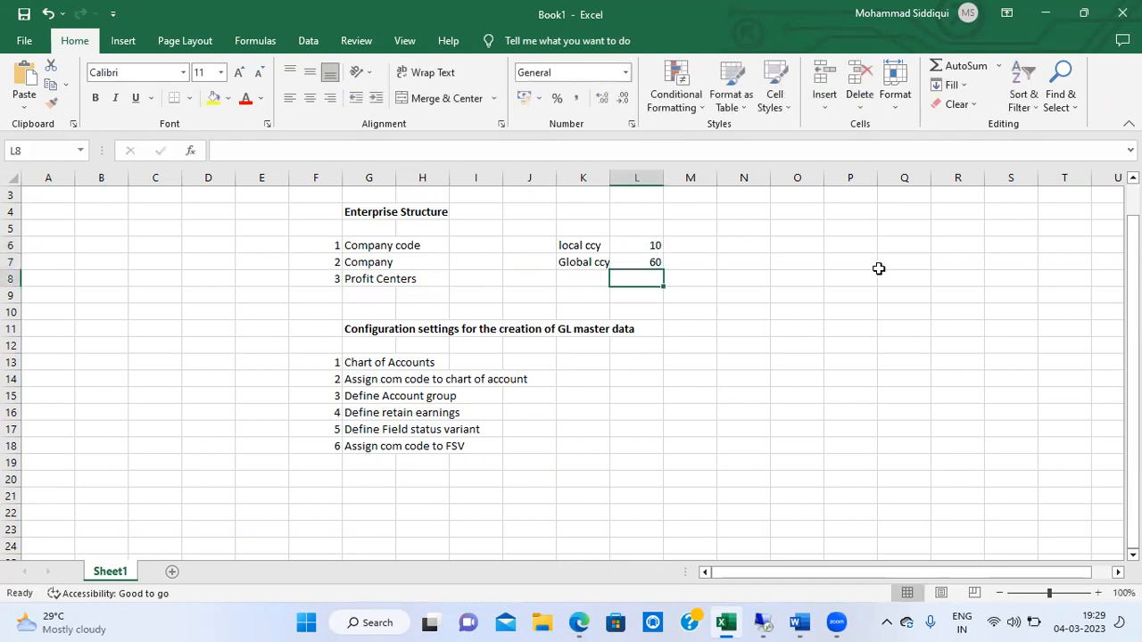
Switch back to SAP, save company TATA00 under the RELIANCE GROUP OF COMPANIES customizing request, and return to the IMG structure
key(alt+Tab)
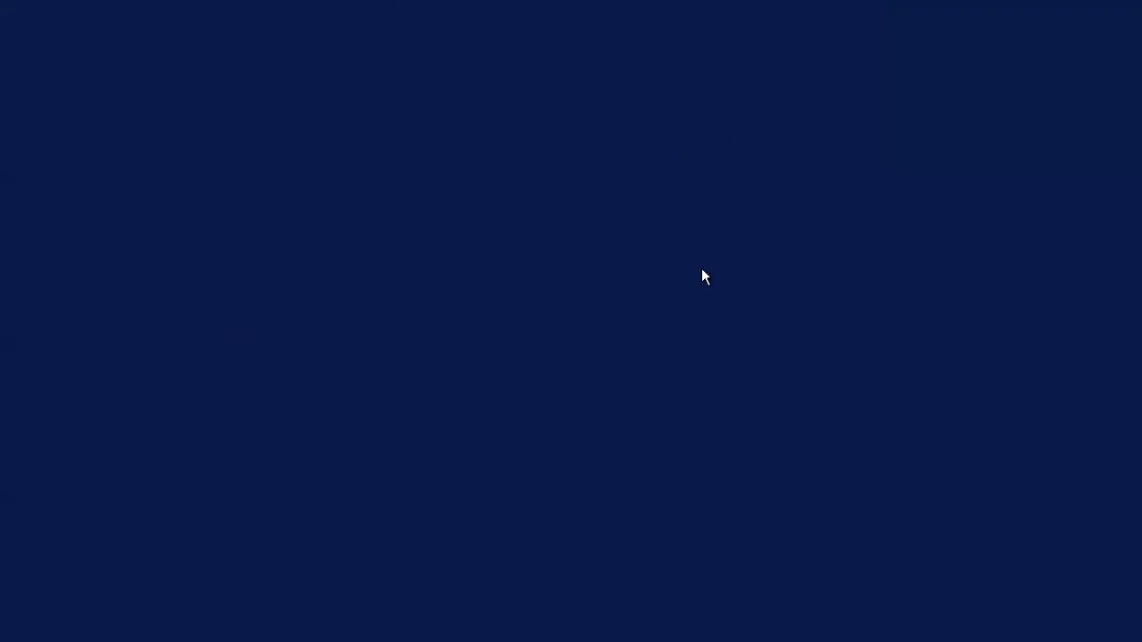
mouse_move(830, 5)
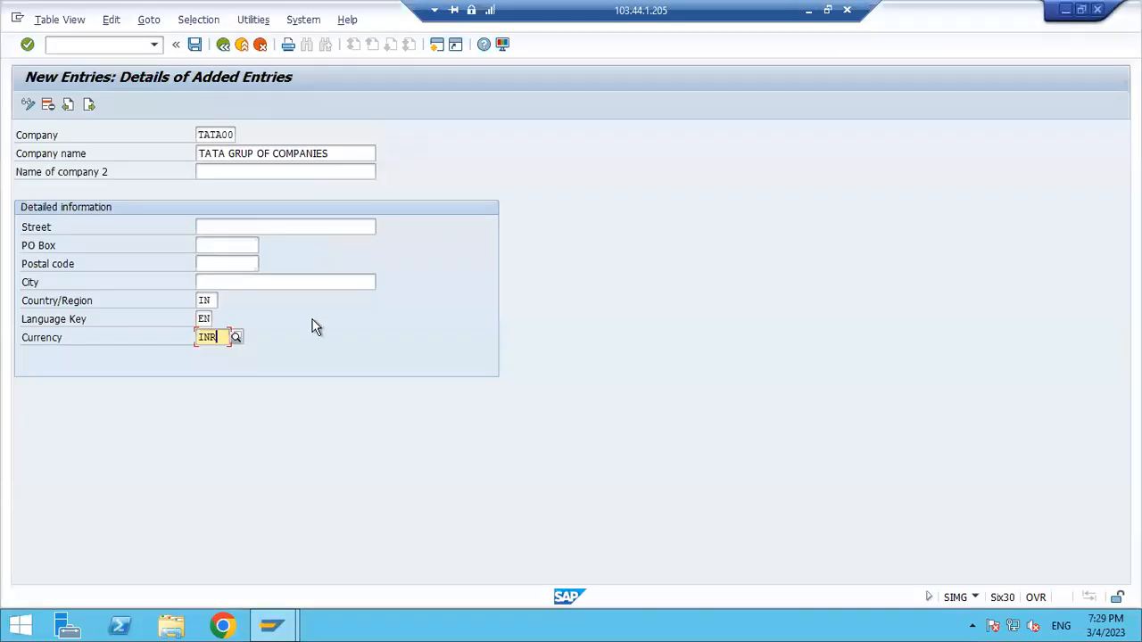
key(Return)
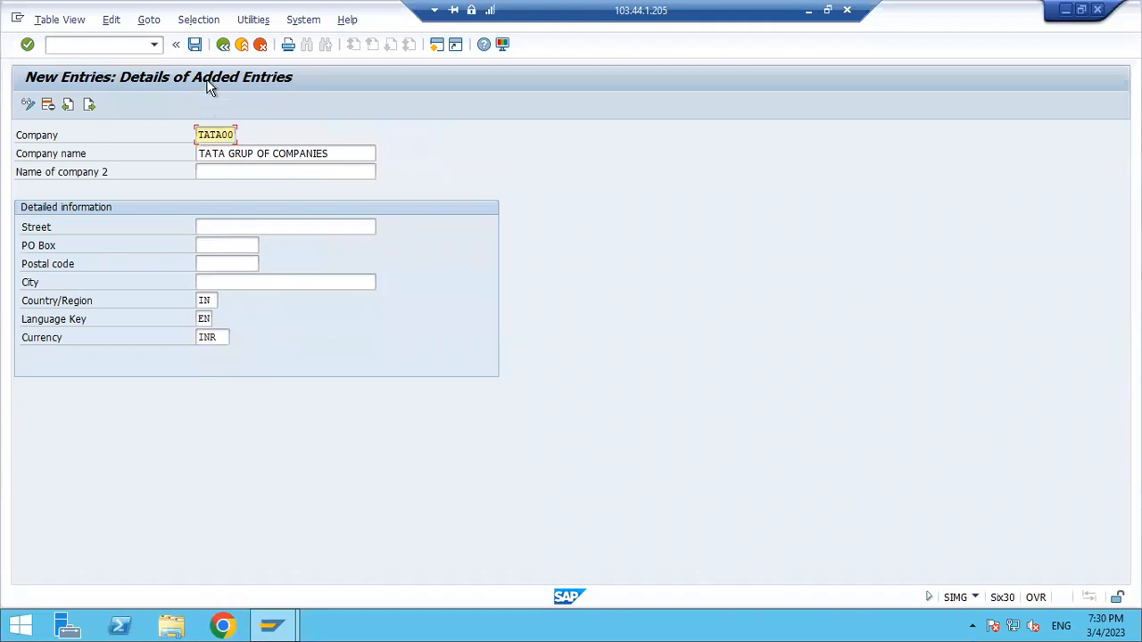
click(195, 44)
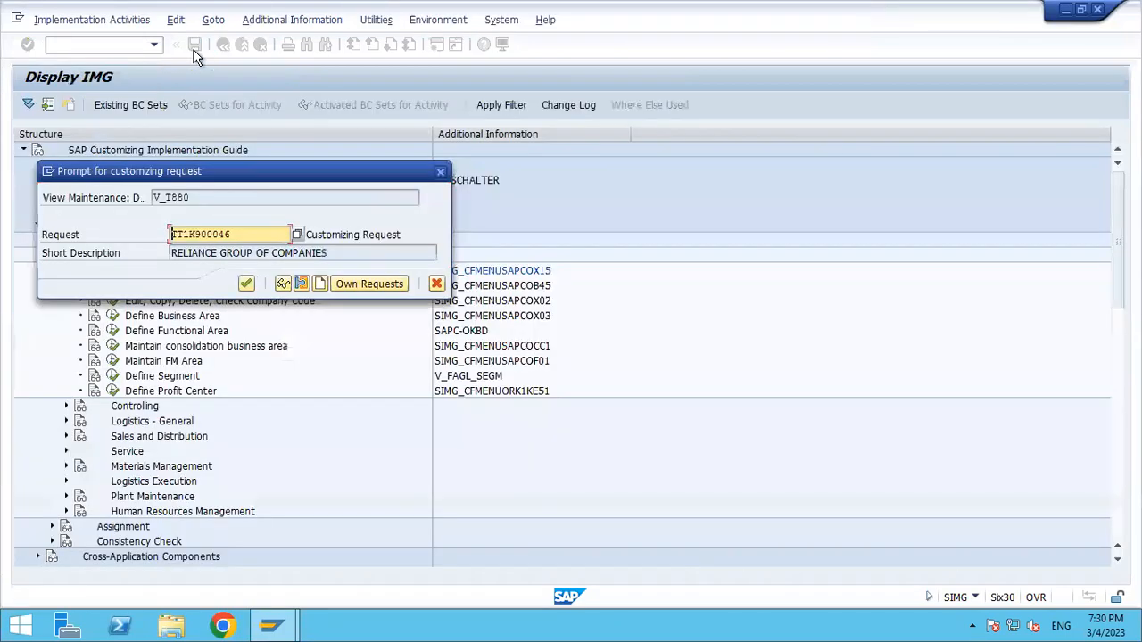
click(246, 284)
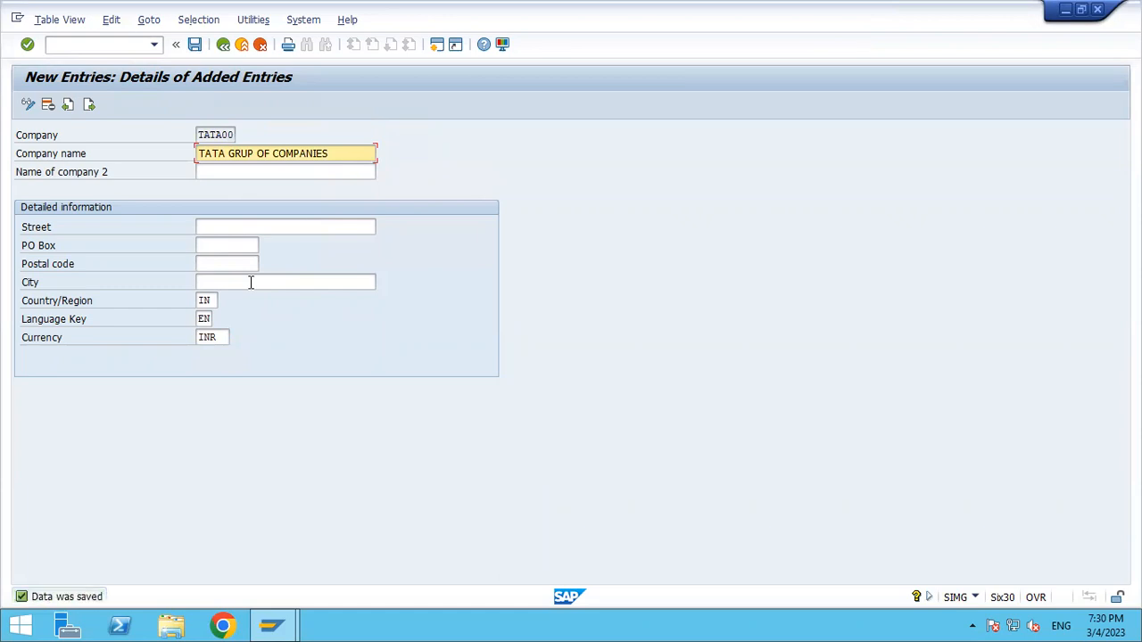
click(223, 45)
click(223, 45)
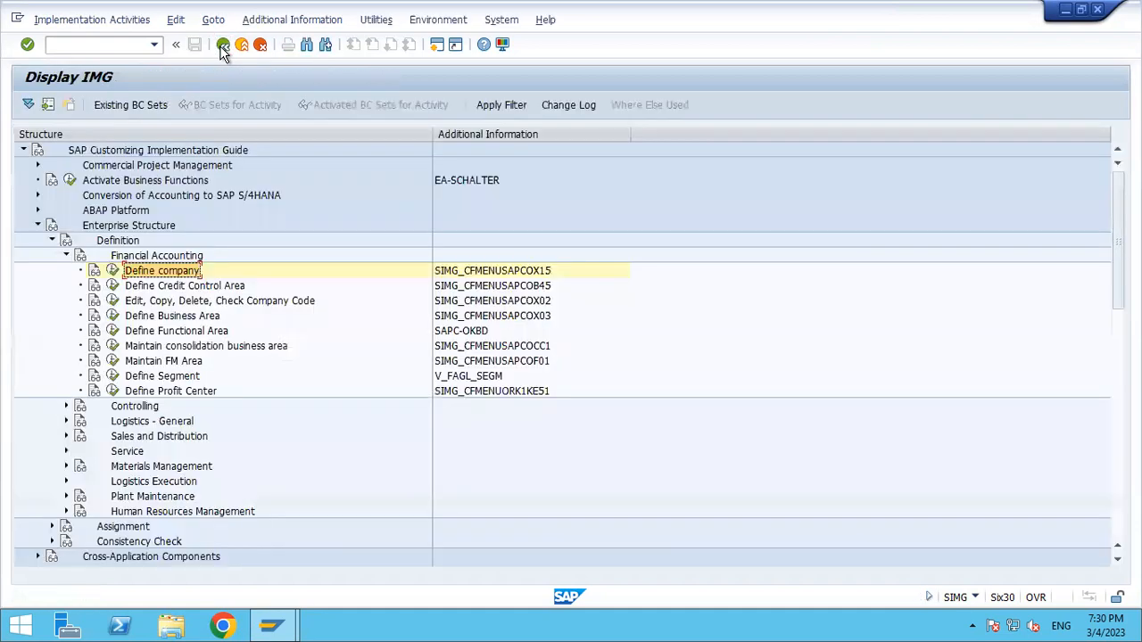
Collapse the Definition node and open the Assign company code to company activity under Enterprise Structure > Assignment > Financial Accounting
click(64, 256)
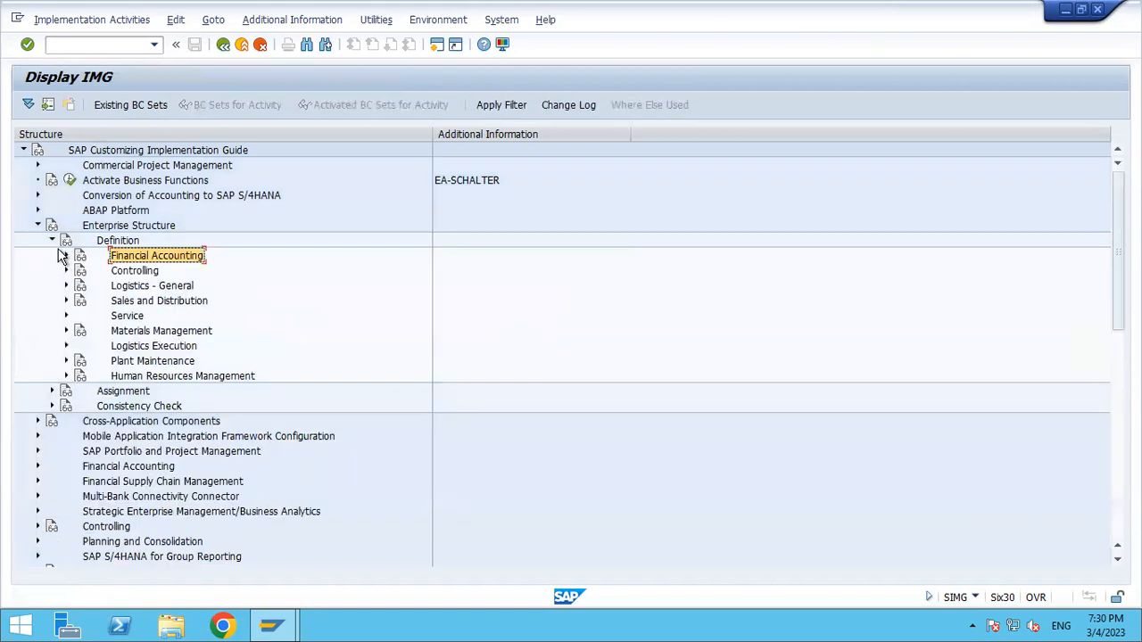
click(51, 240)
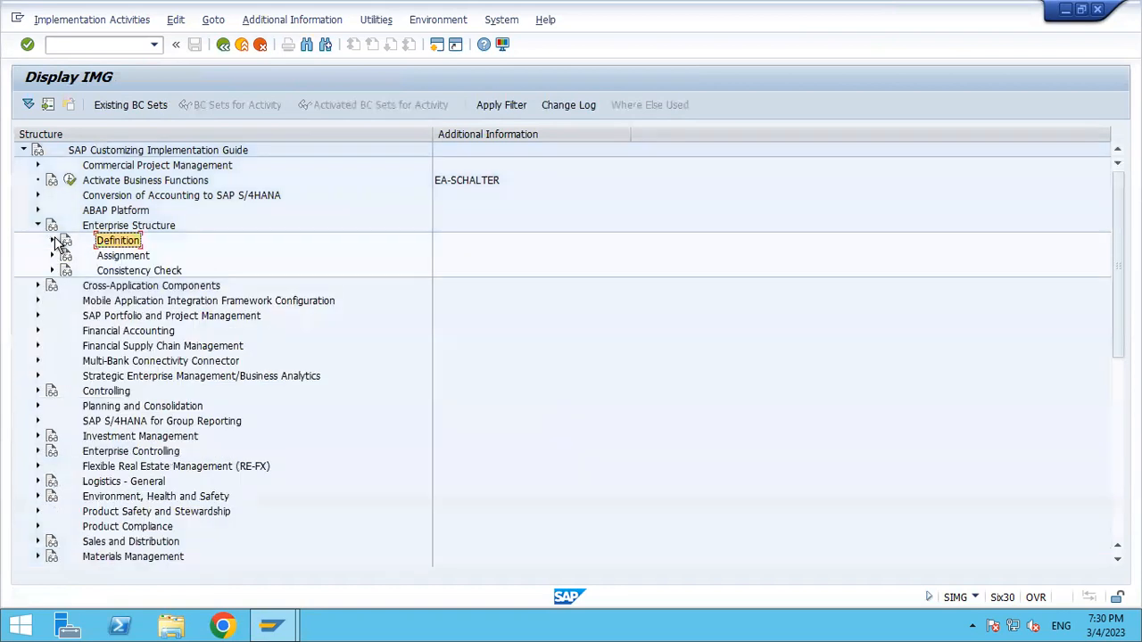
click(123, 257)
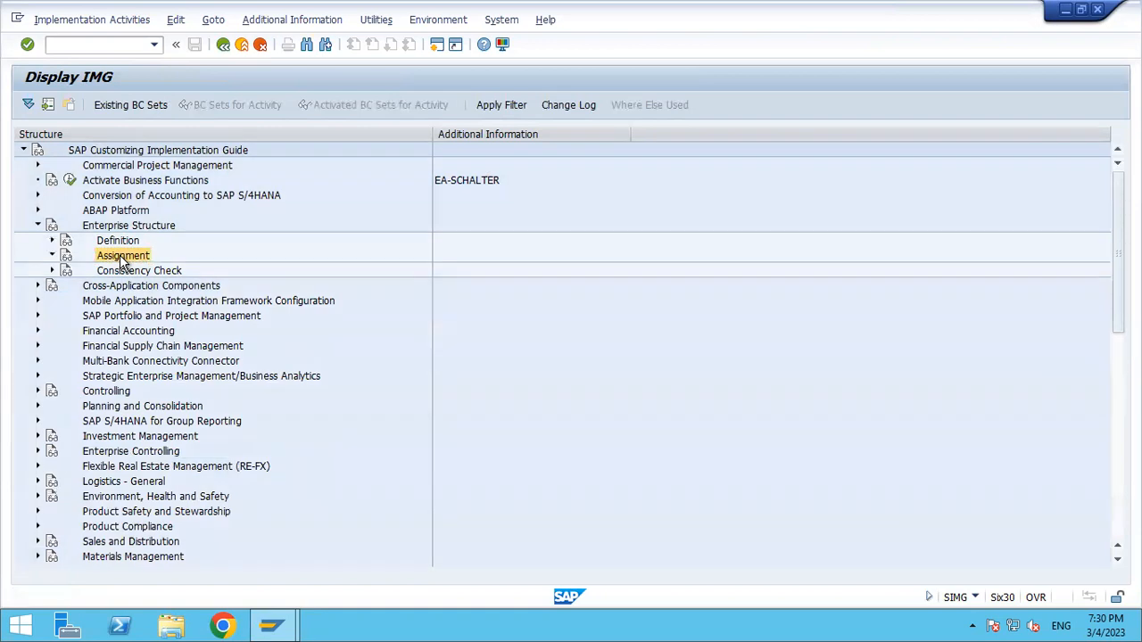
double_click(123, 257)
key(Down)
key(Right)
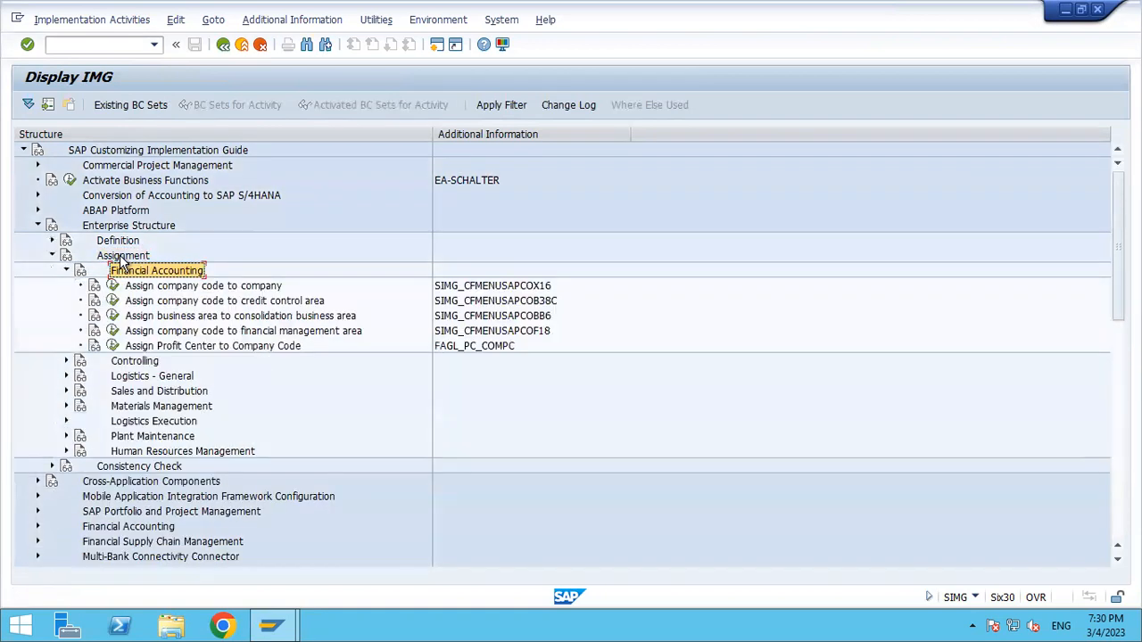
key(Down)
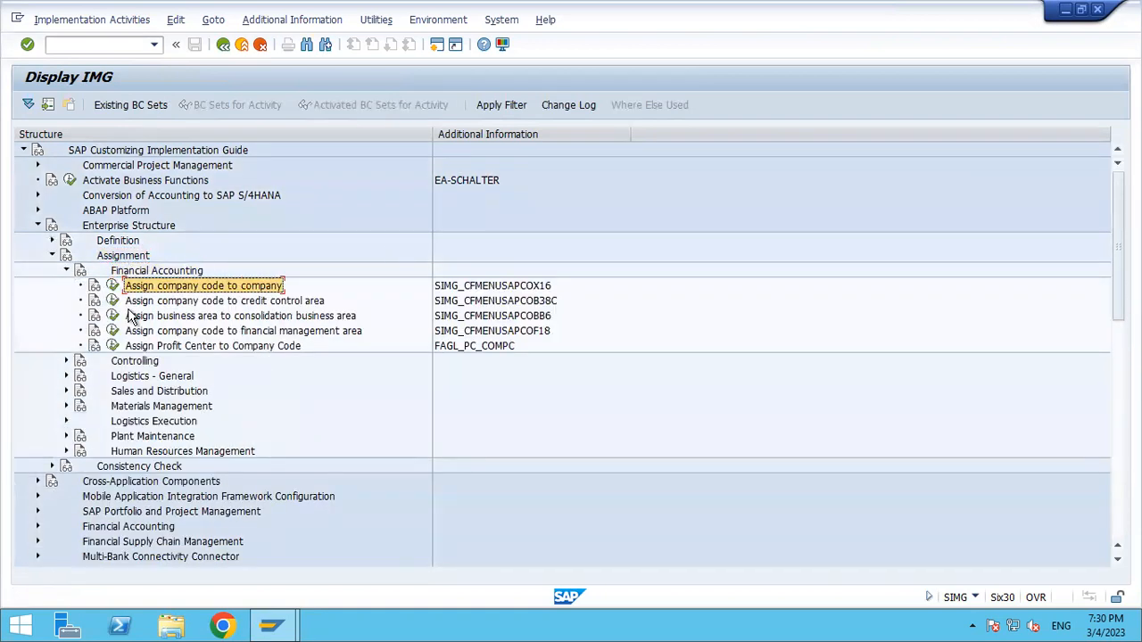
click(113, 286)
click(113, 286)
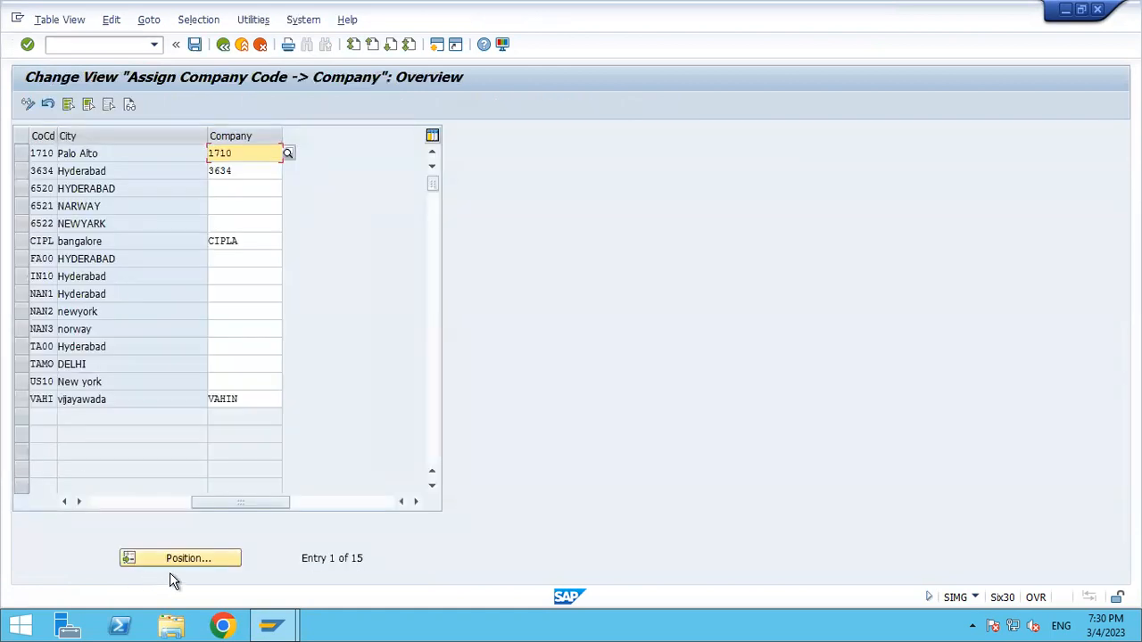
Position the company code assignment list at company code TA00
click(199, 557)
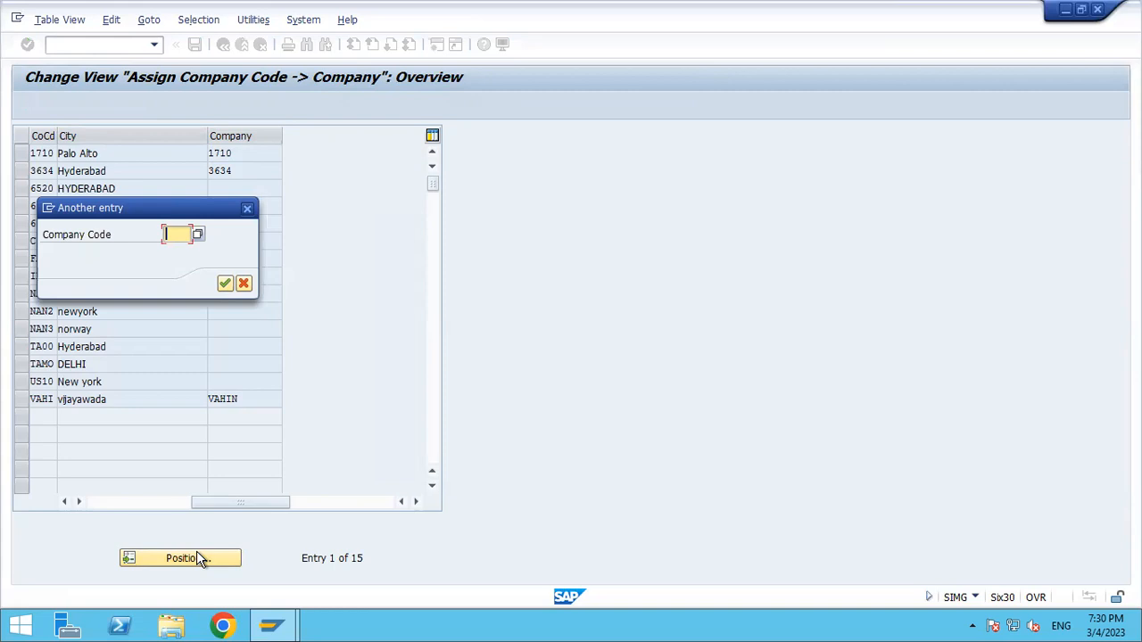
text(ta)
key(BackSpace)
key(BackSpace)
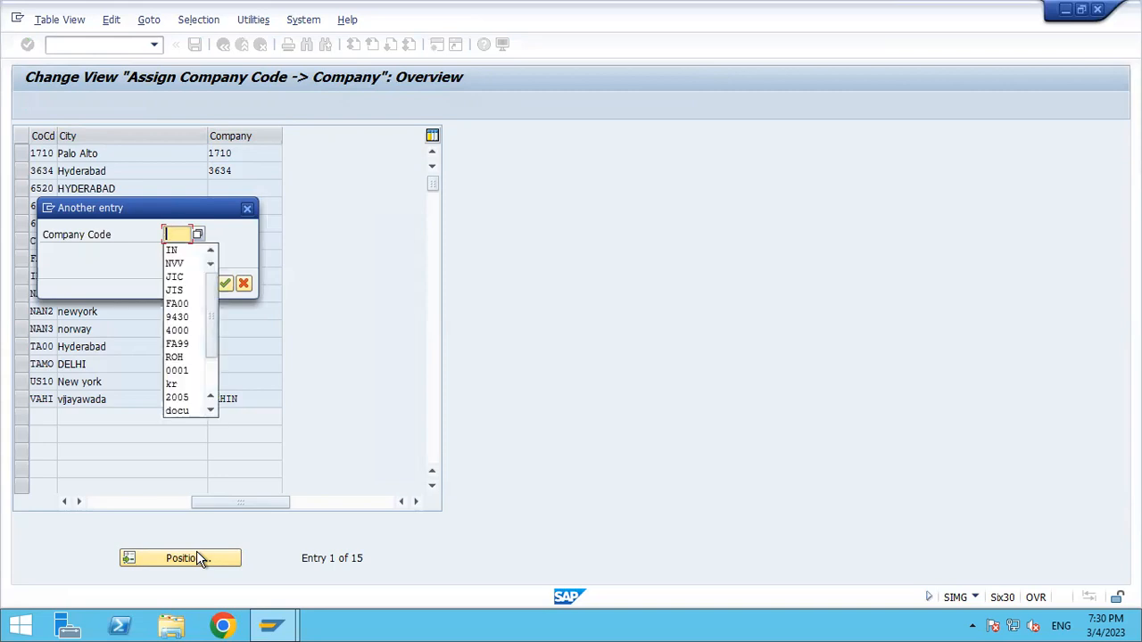
text(T)
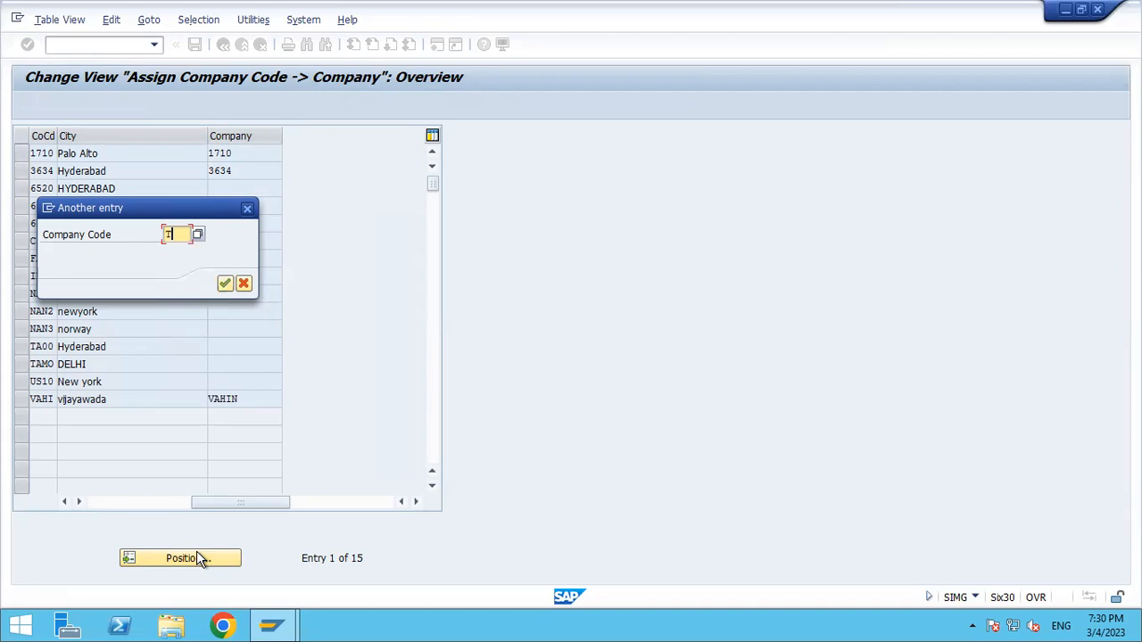
text(A00)
key(Return)
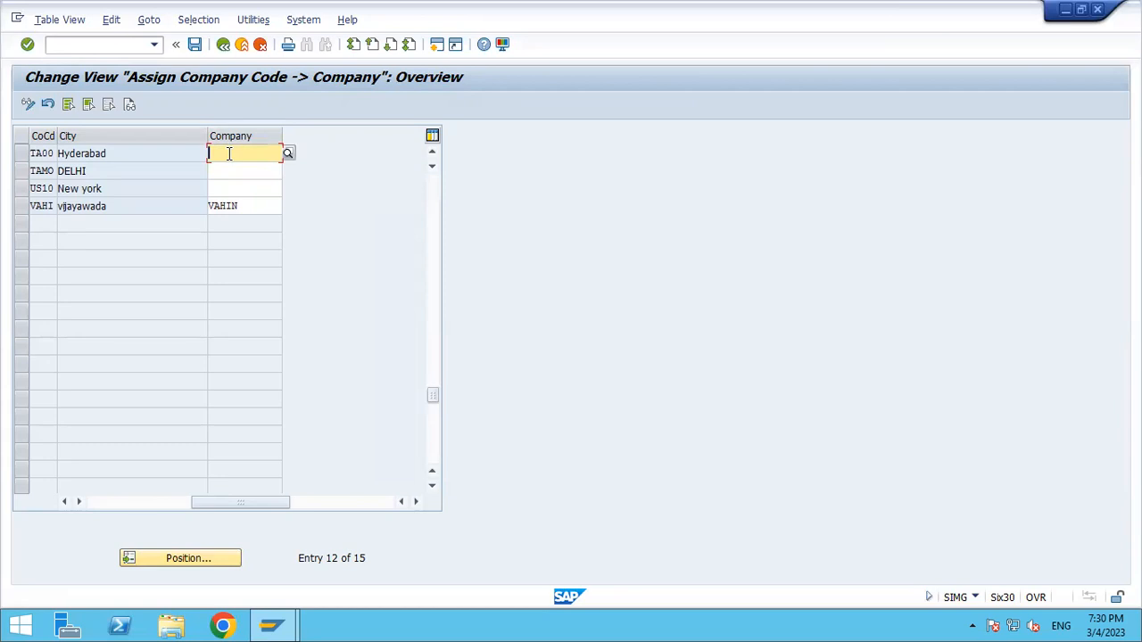
Assign company TATA00 to company code TA00, save under the RELIANCE GROUP OF COMPANIES customizing request, and return to the IMG structure
text(TATA00)
click(196, 45)
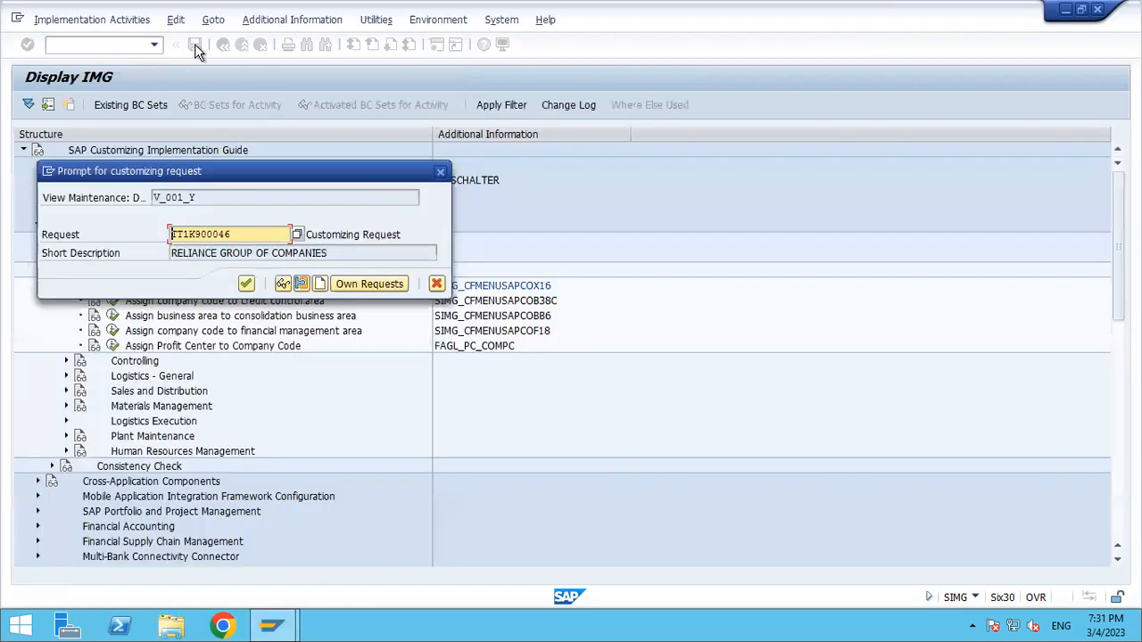
click(247, 285)
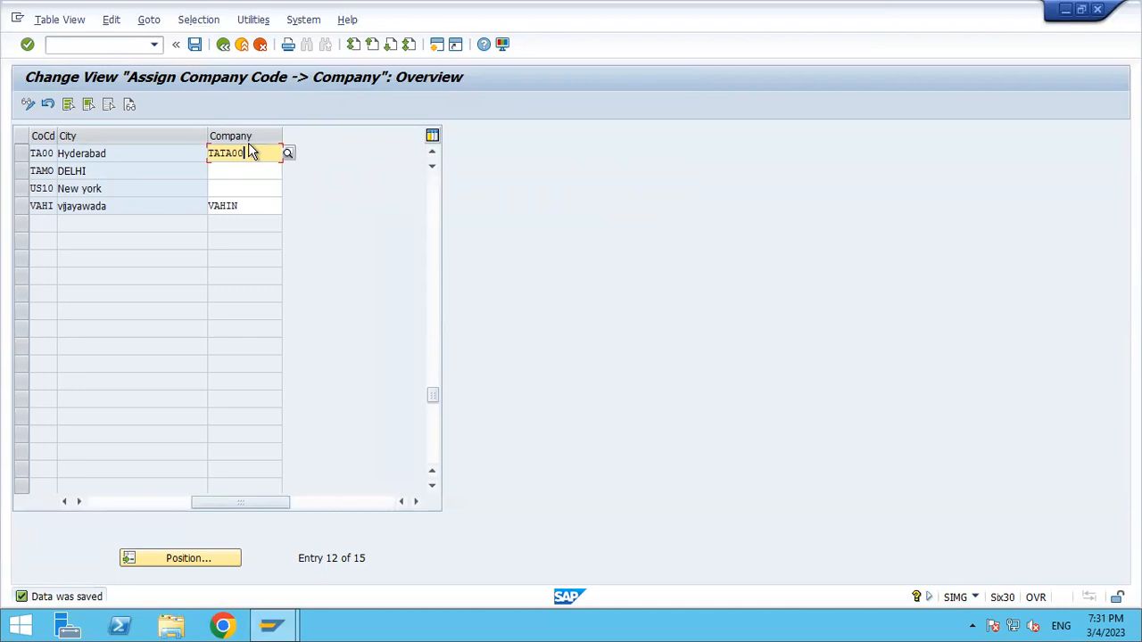
click(223, 45)
Switch to the Excel workbook and note transaction code OB13 in K13 for Chart of Accounts
mouse_move(844, 9)
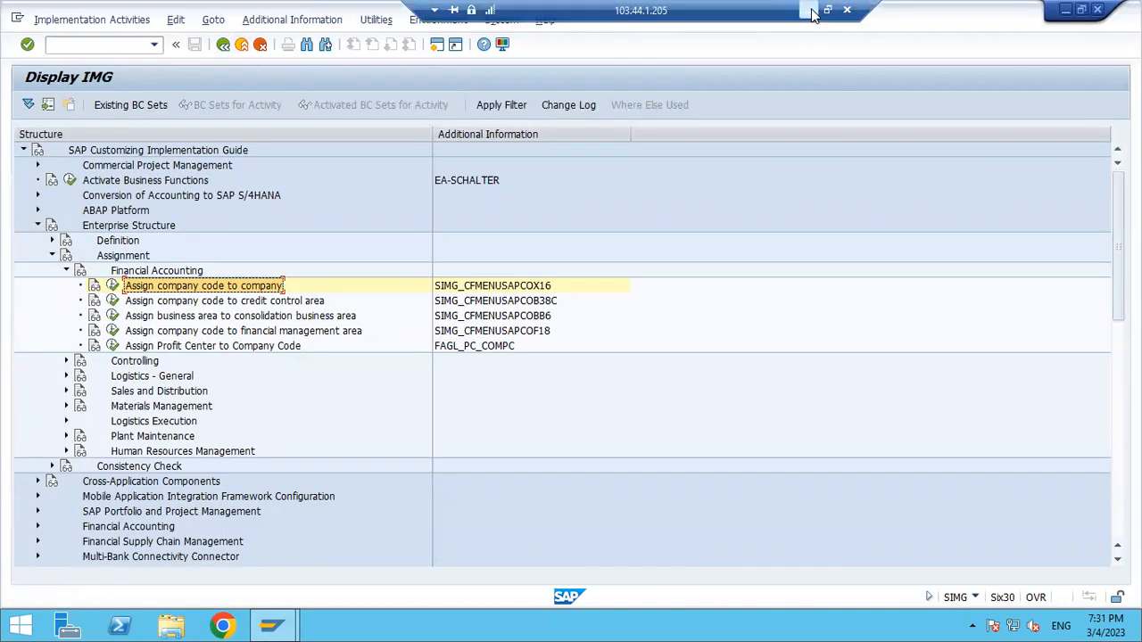
click(812, 11)
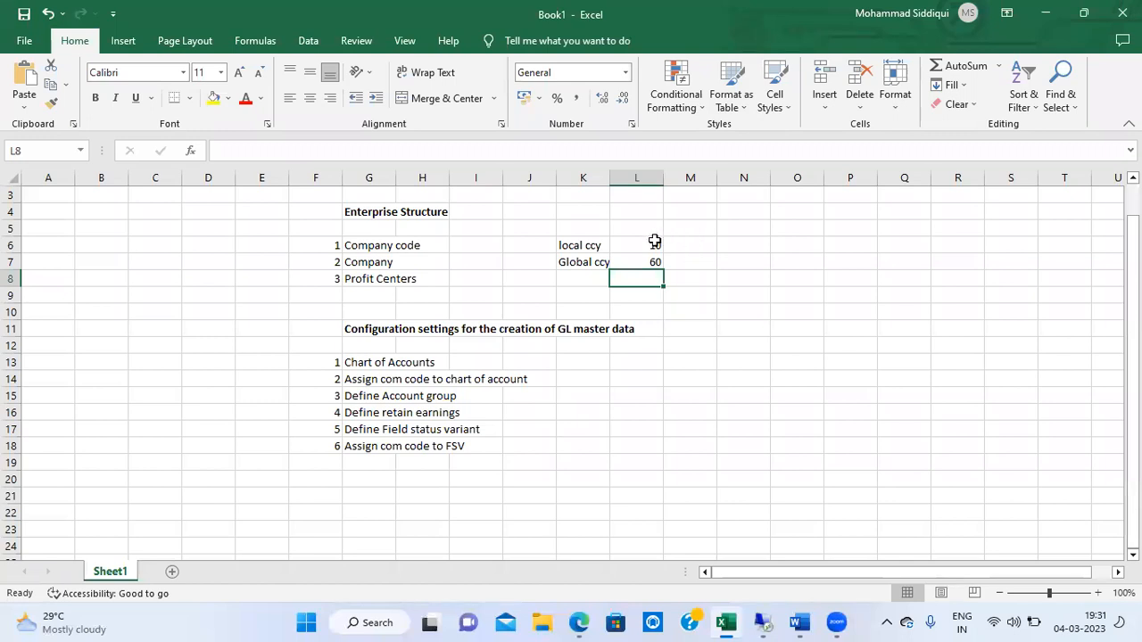
click(381, 279)
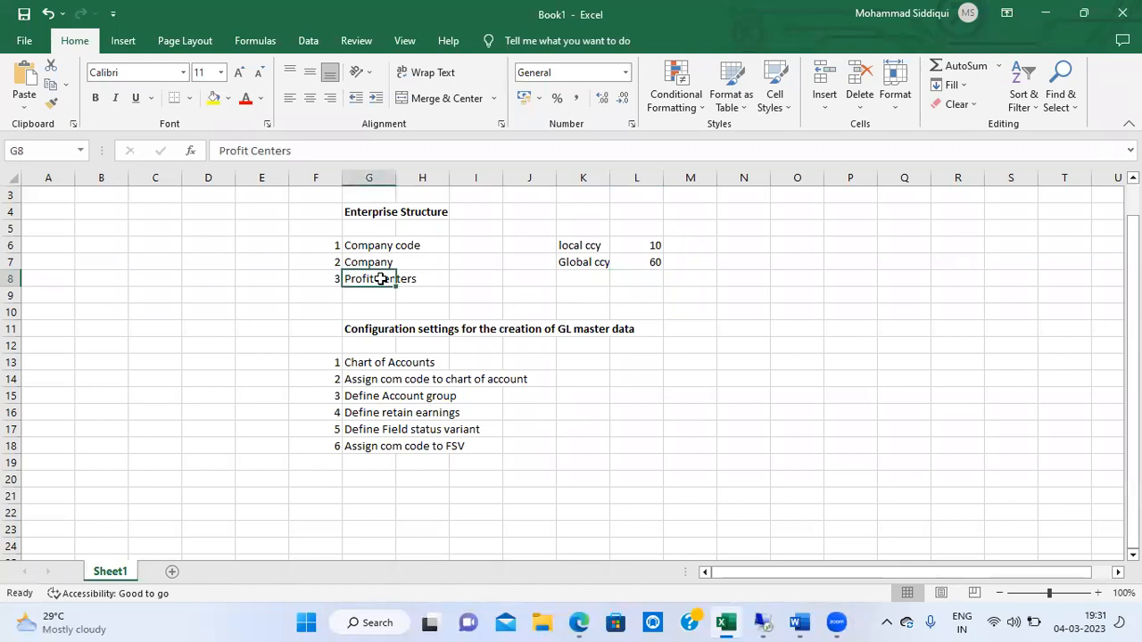
click(378, 375)
click(382, 363)
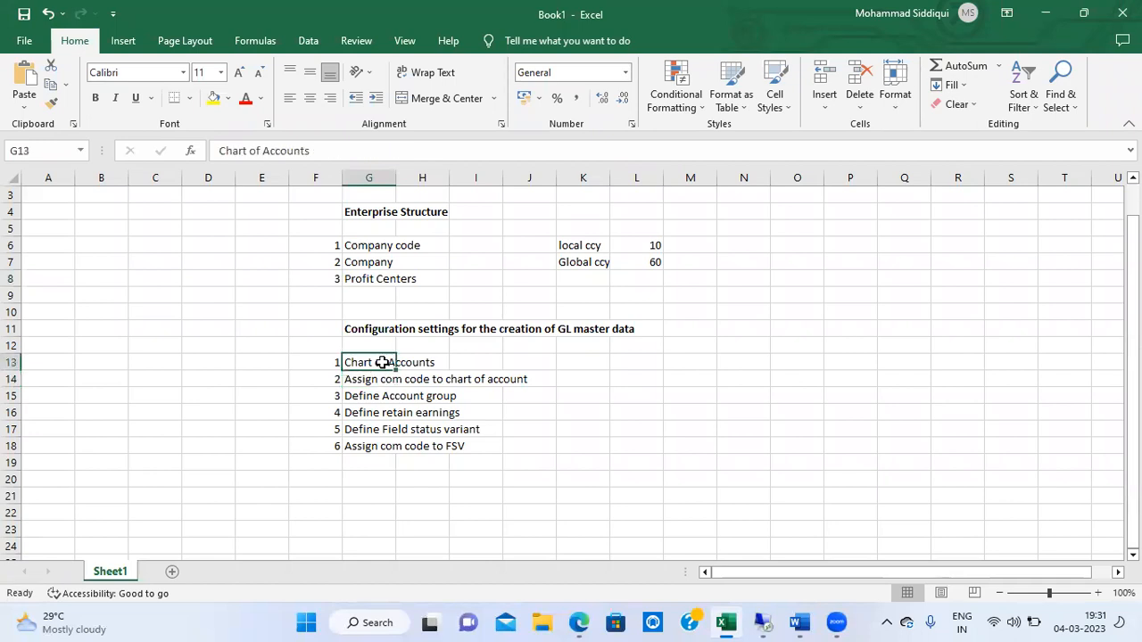
key(Right)
key(Right)
key(Right)
key(Right)
key(Right)
key(Right)
key(Right)
key(Left)
key(Left)
key(Left)
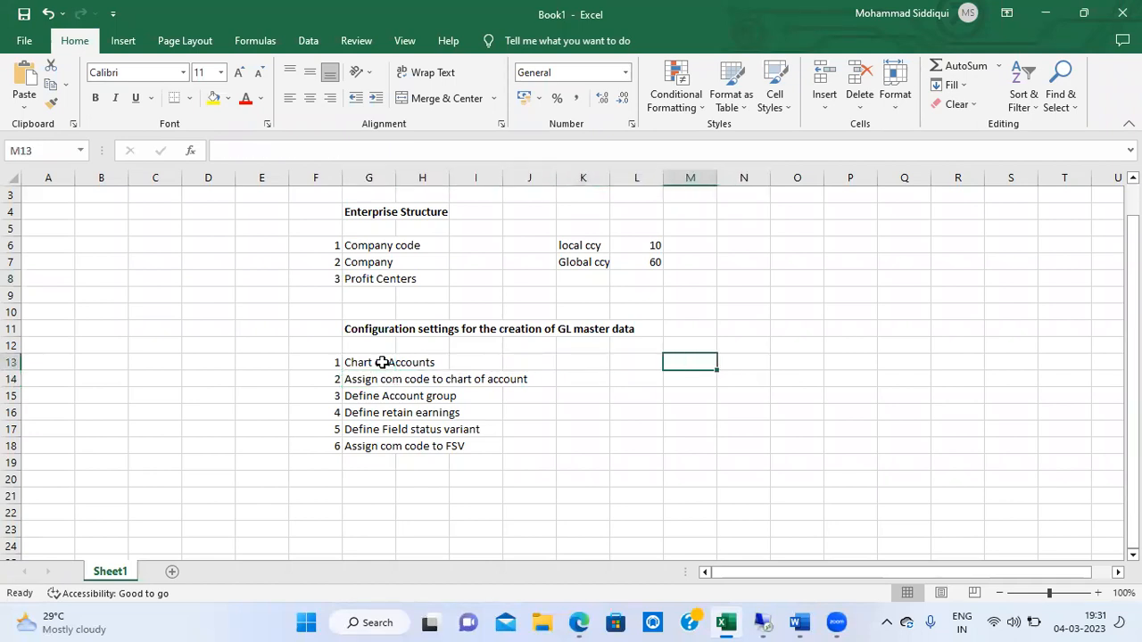
text(OB13)
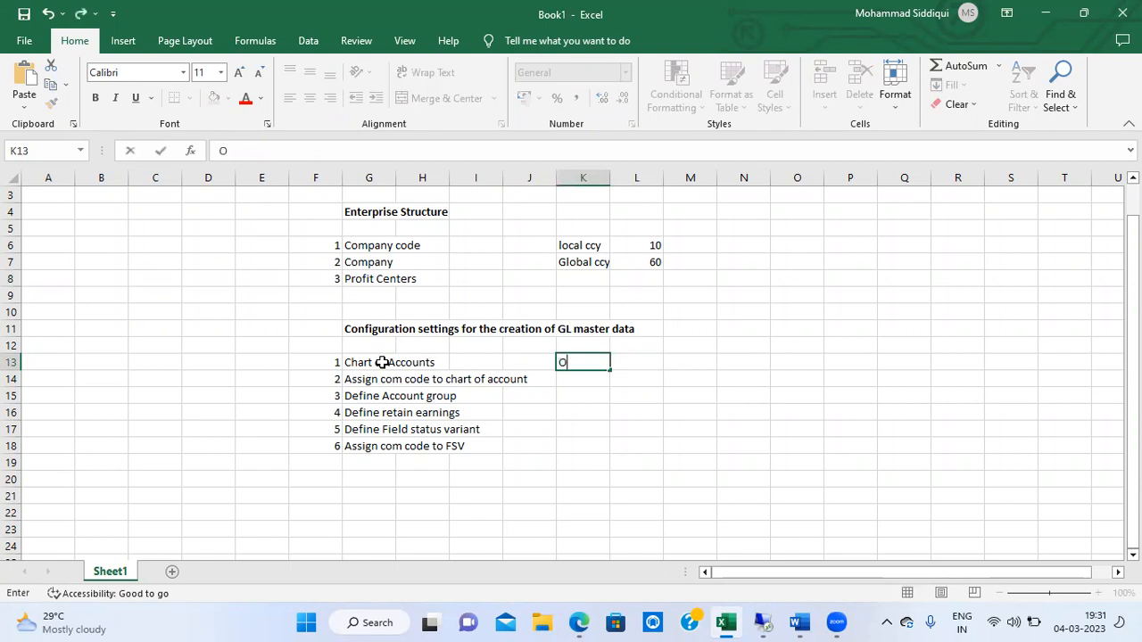
key(Return)
key(Up)
key(Right)
key(Right)
key(Left)
key(Left)
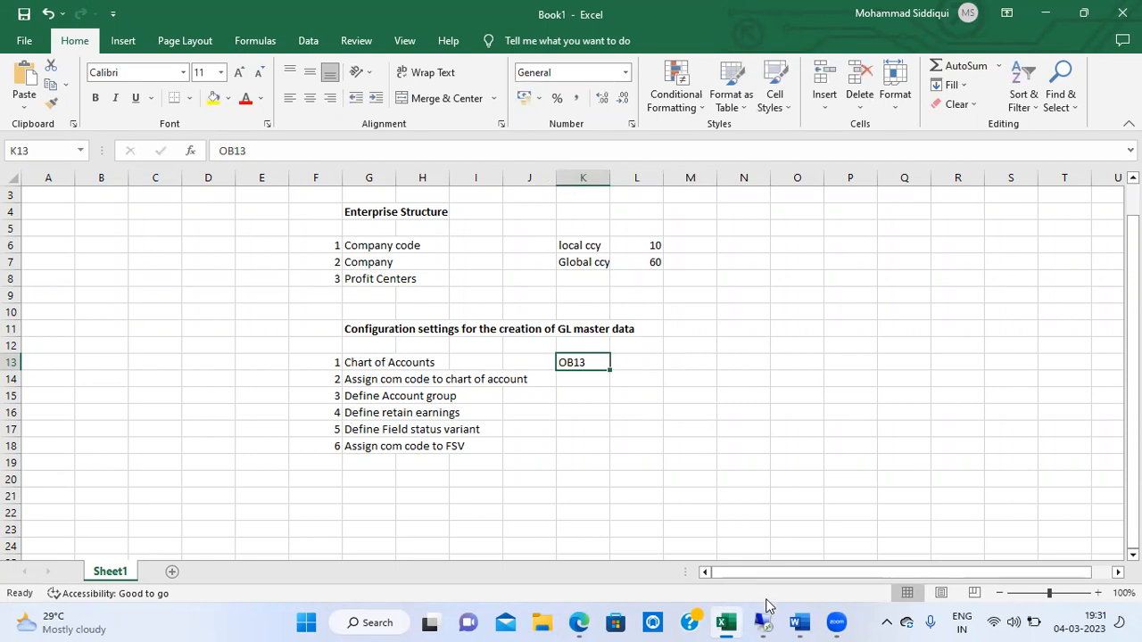
Switch back to SAP and collapse the Assignment and Enterprise Structure nodes in the IMG
click(764, 621)
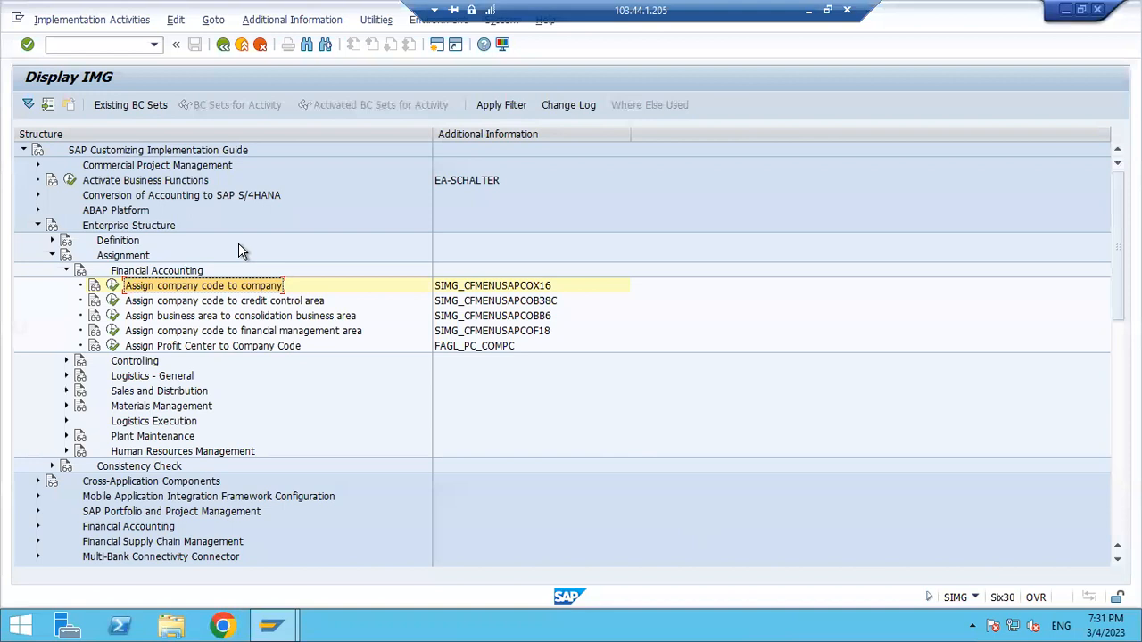
click(52, 255)
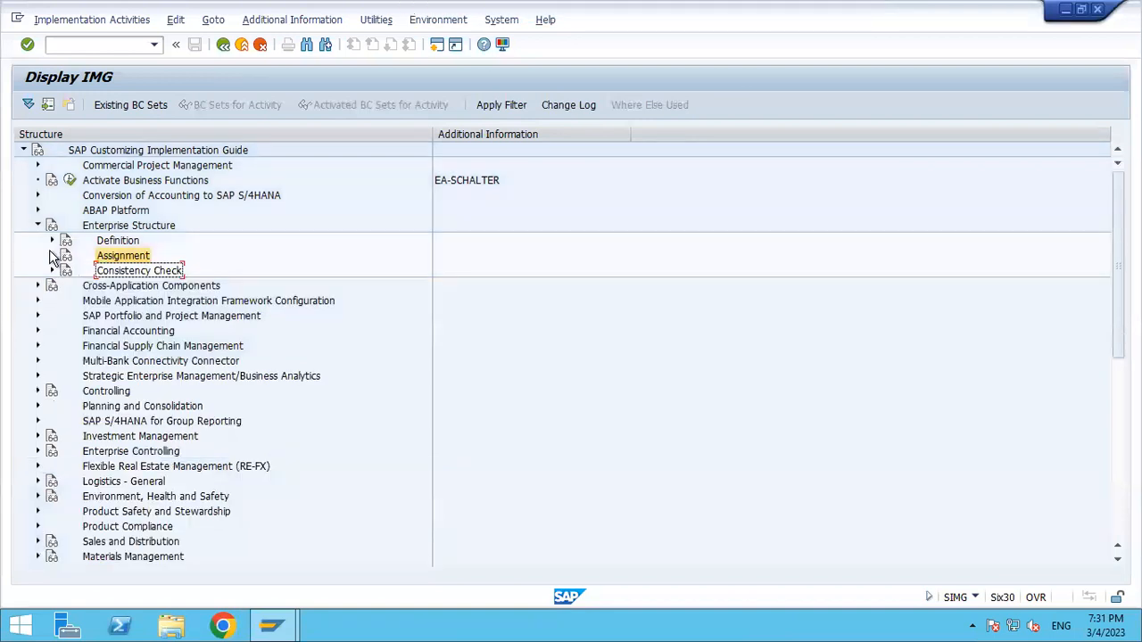
click(37, 225)
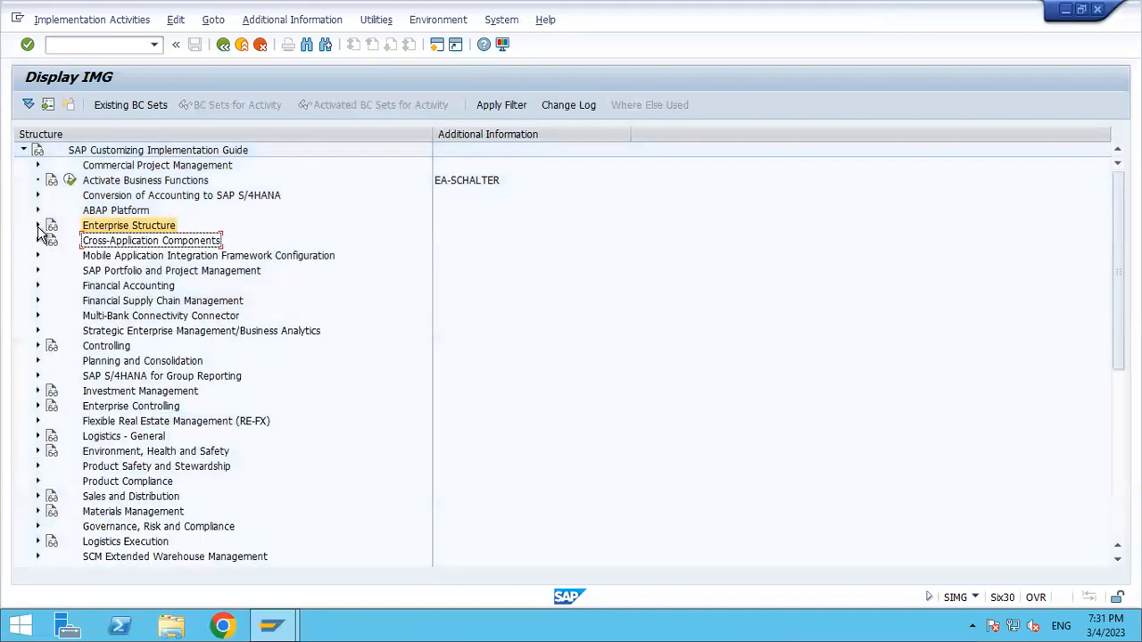
Expand Financial Accounting > General Ledger Accounting > Master Data > G/L Accounts > Preparations in the IMG structure
click(137, 286)
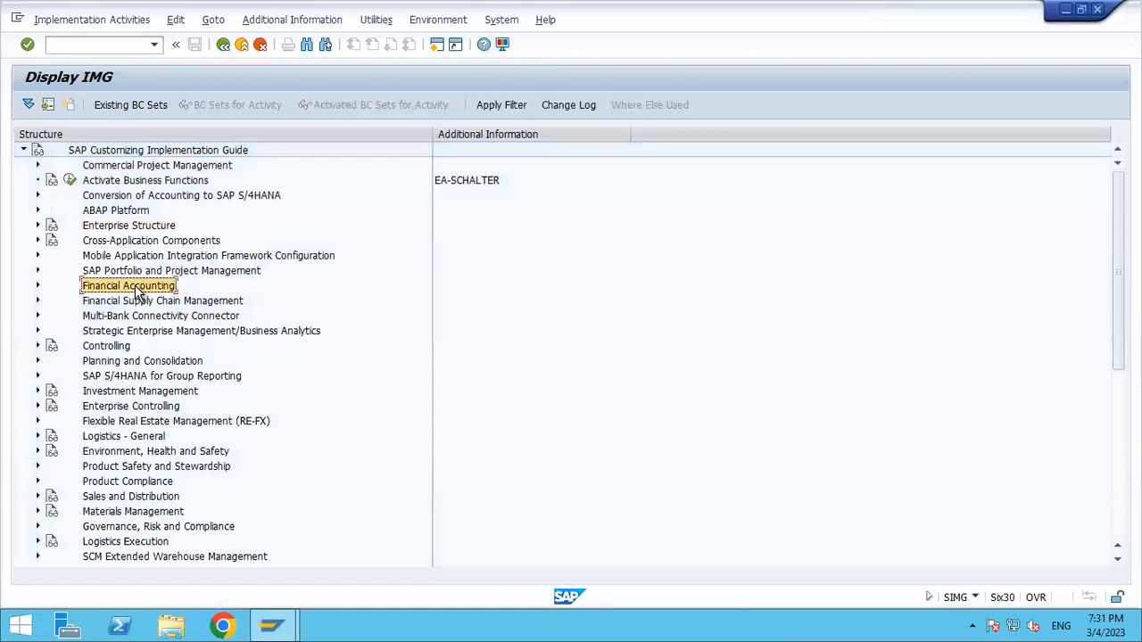
double_click(136, 286)
key(Down)
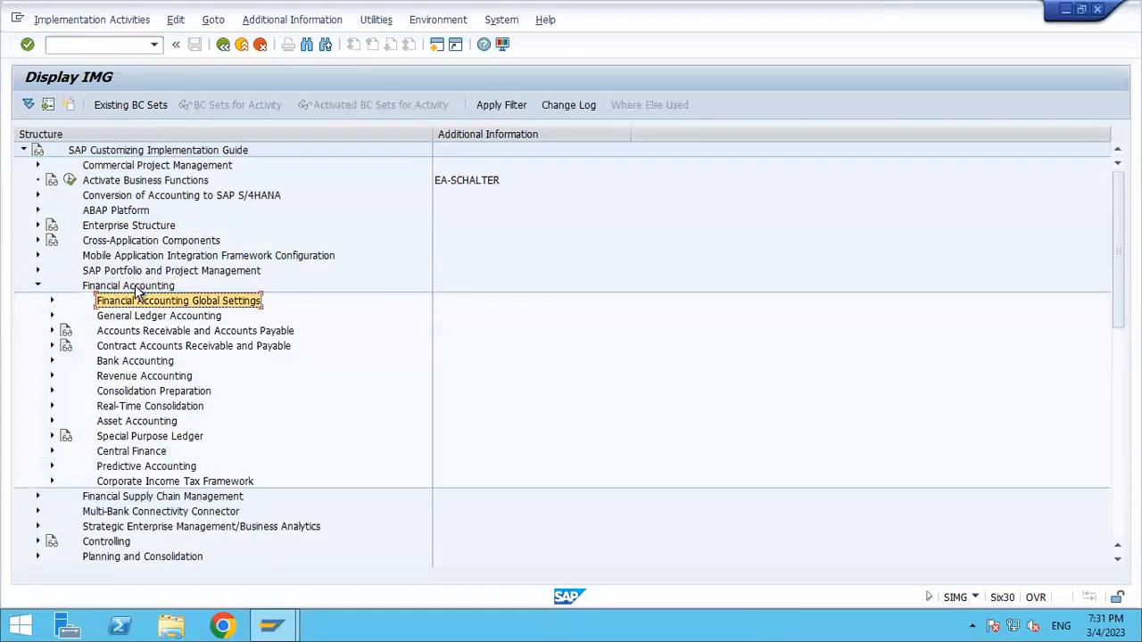
key(Down)
key(Right)
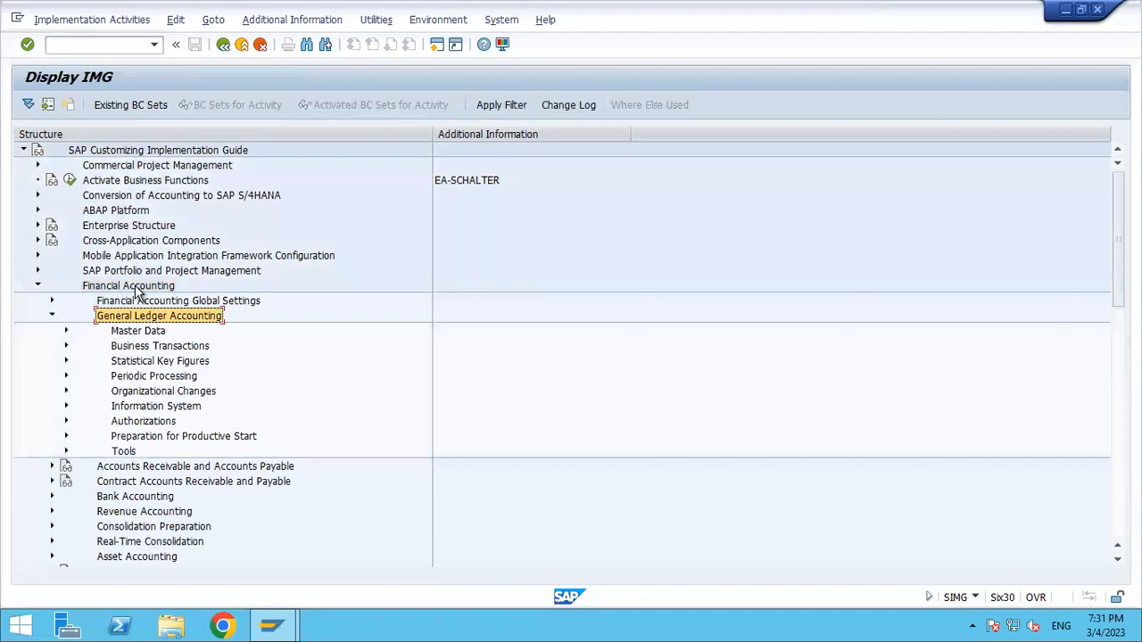
key(Down)
key(Right)
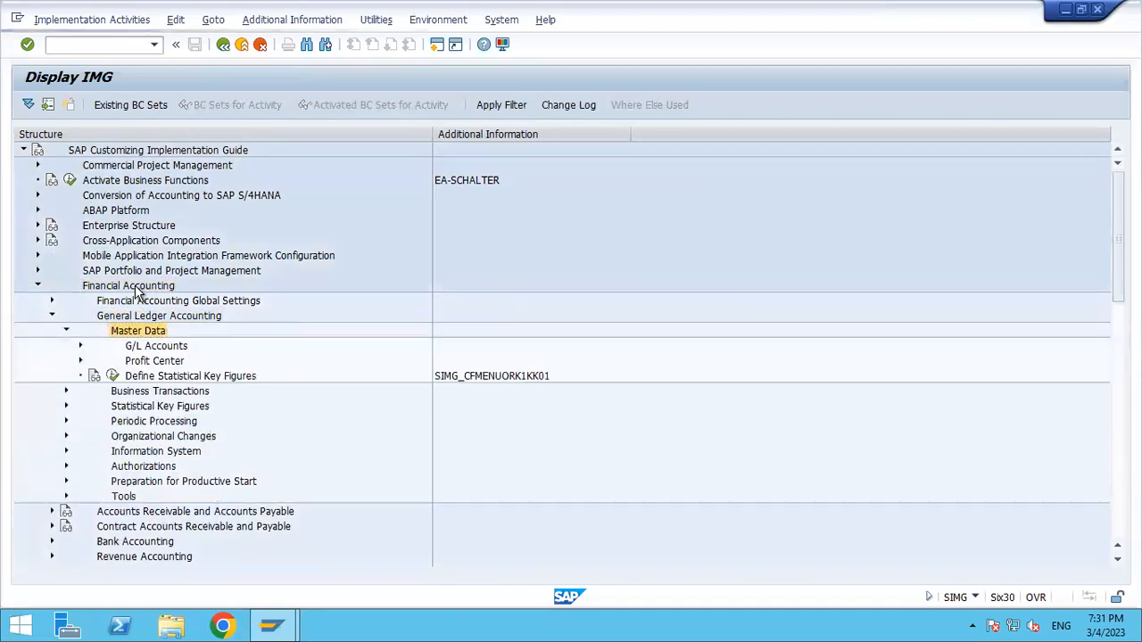
key(Down)
key(Right)
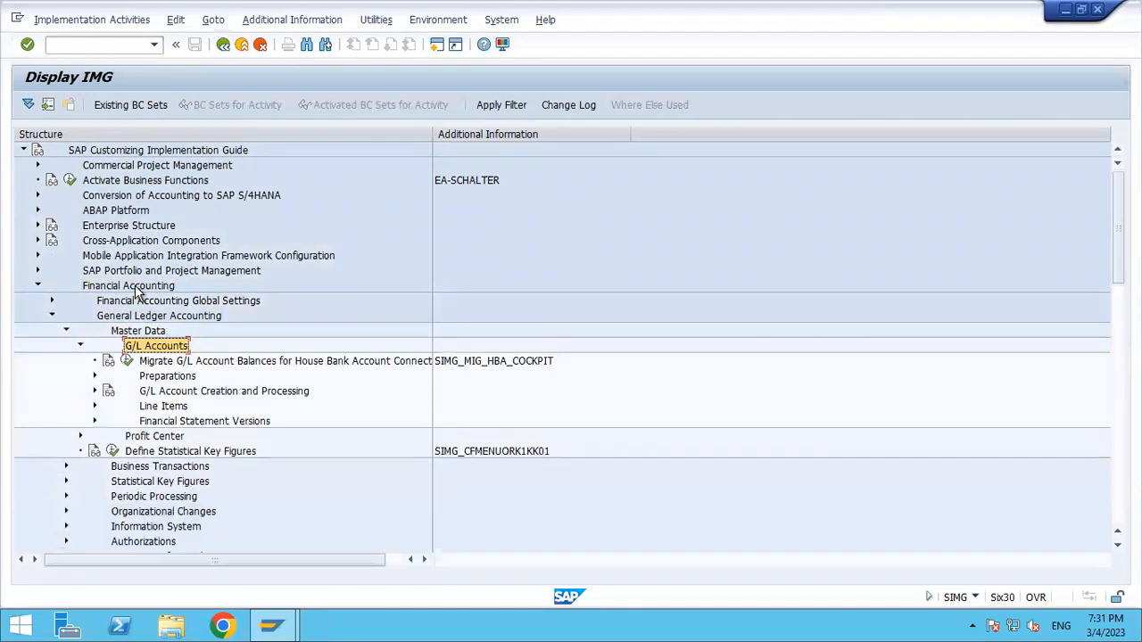
key(Down)
key(Down)
key(Right)
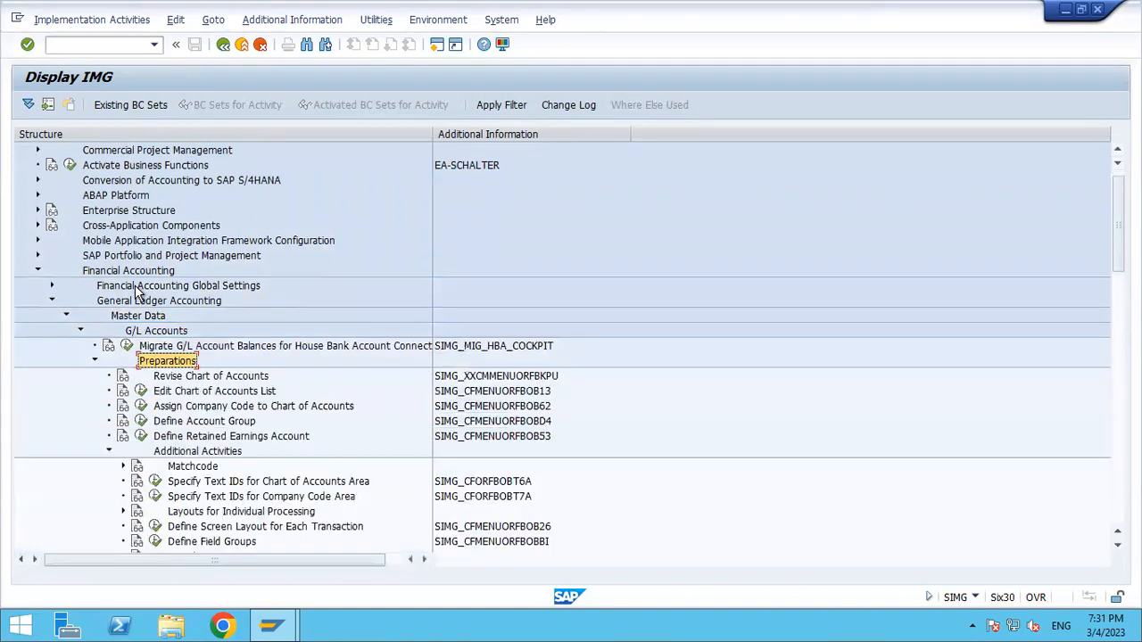
Open the Edit Chart of Accounts List activity under Preparations
key(Down)
key(Down)
key(Down)
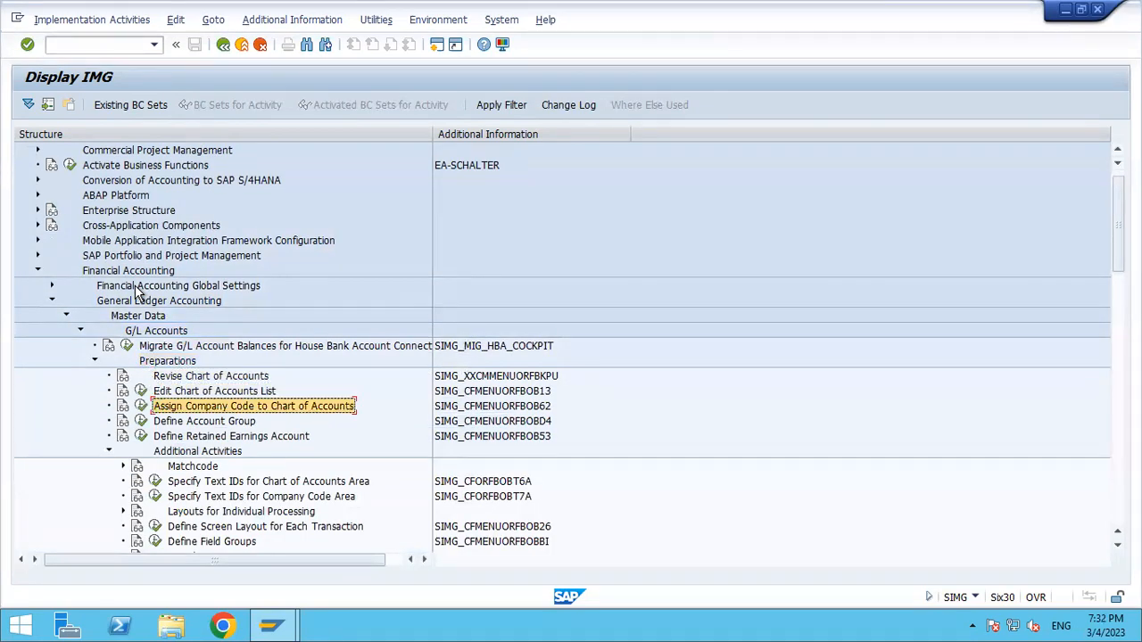
key(Up)
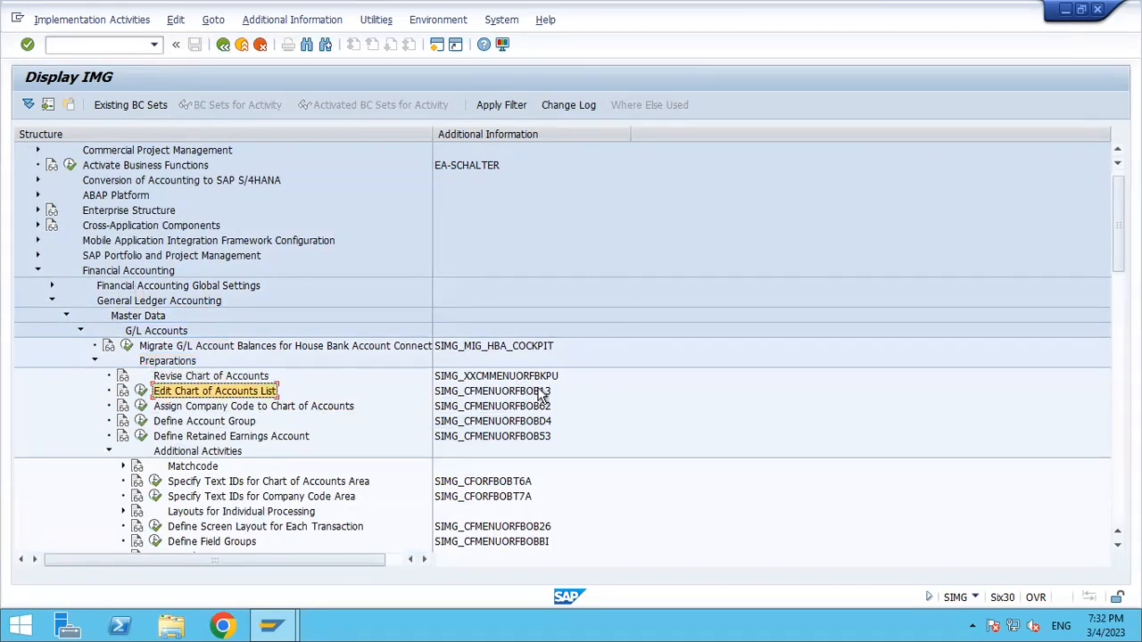
click(141, 393)
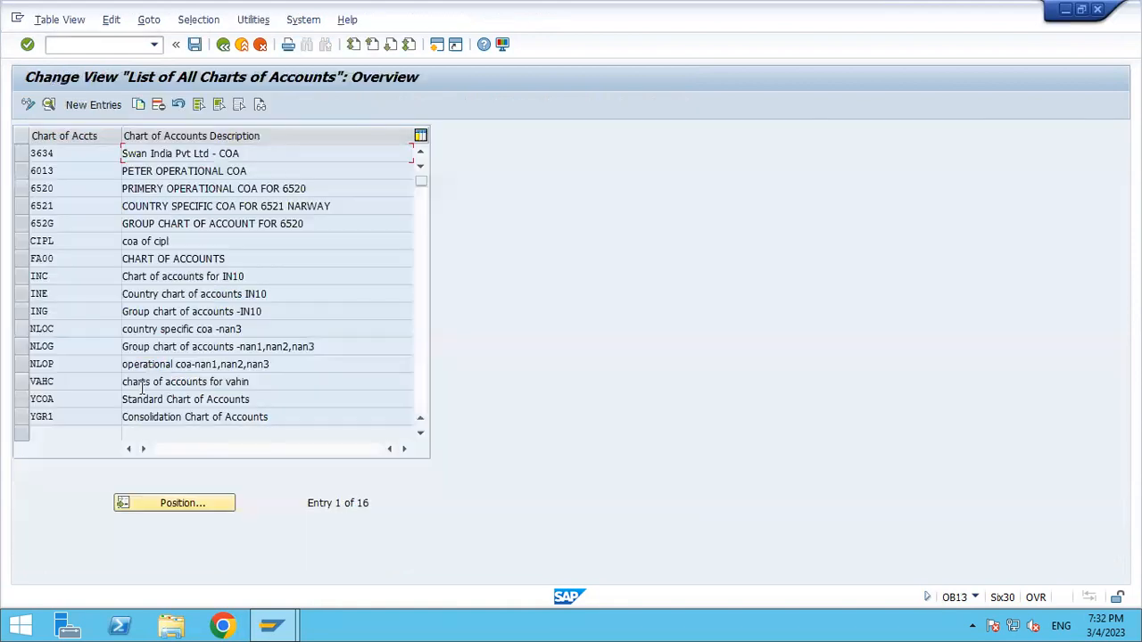
Create a new chart of accounts entry TA00 with the description Chart of Accounts
click(111, 109)
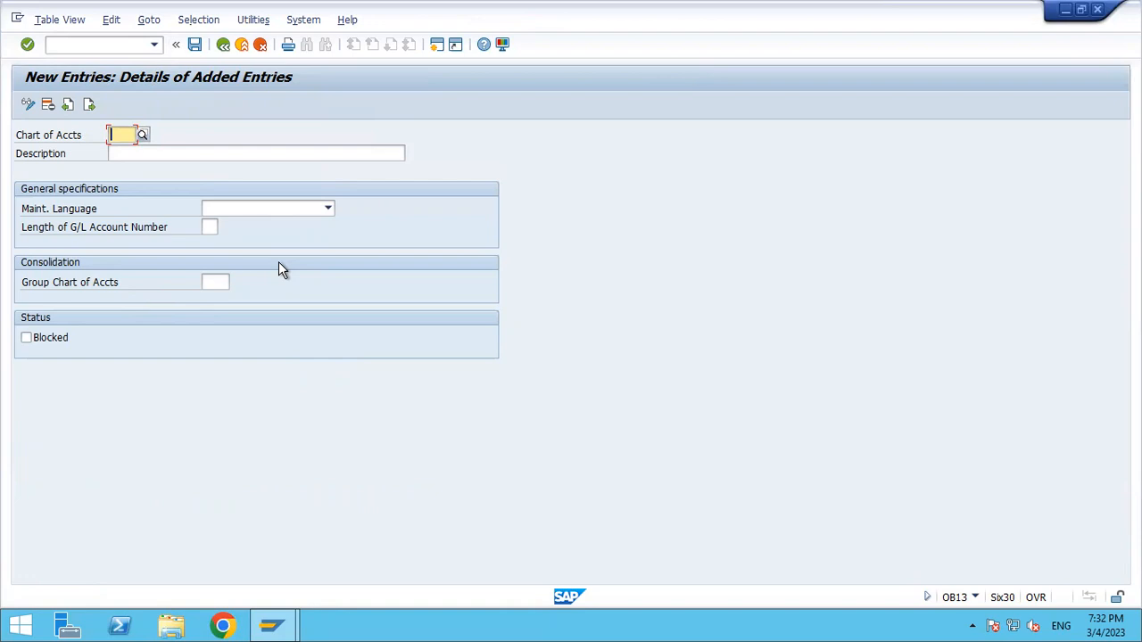
text(TA)
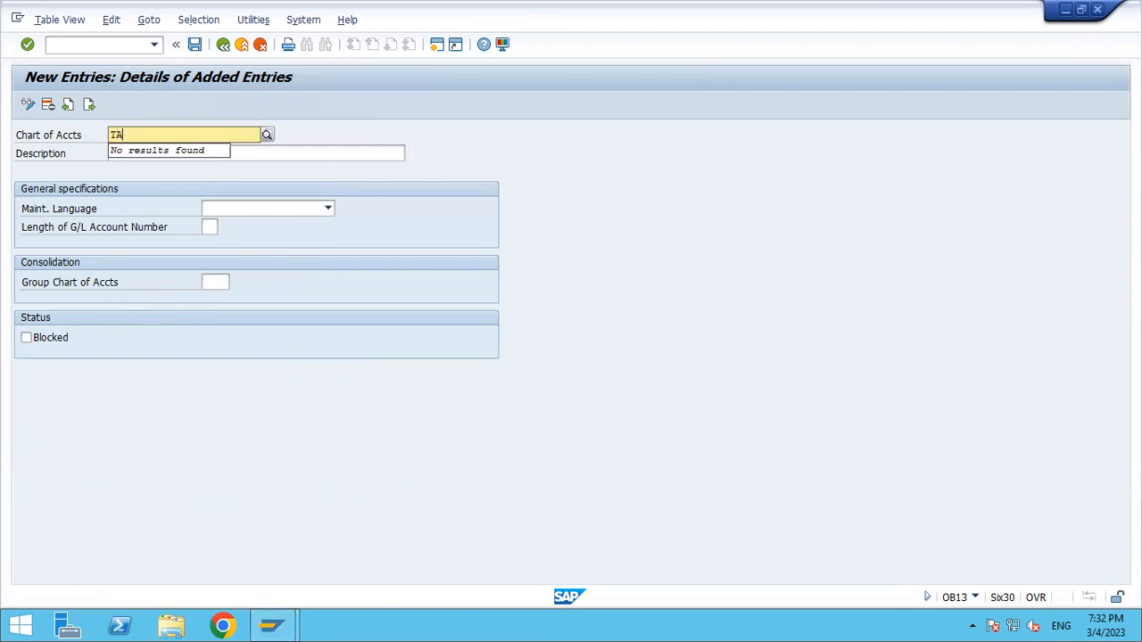
text(00)
key(Tab)
text(Chart of Accounts)
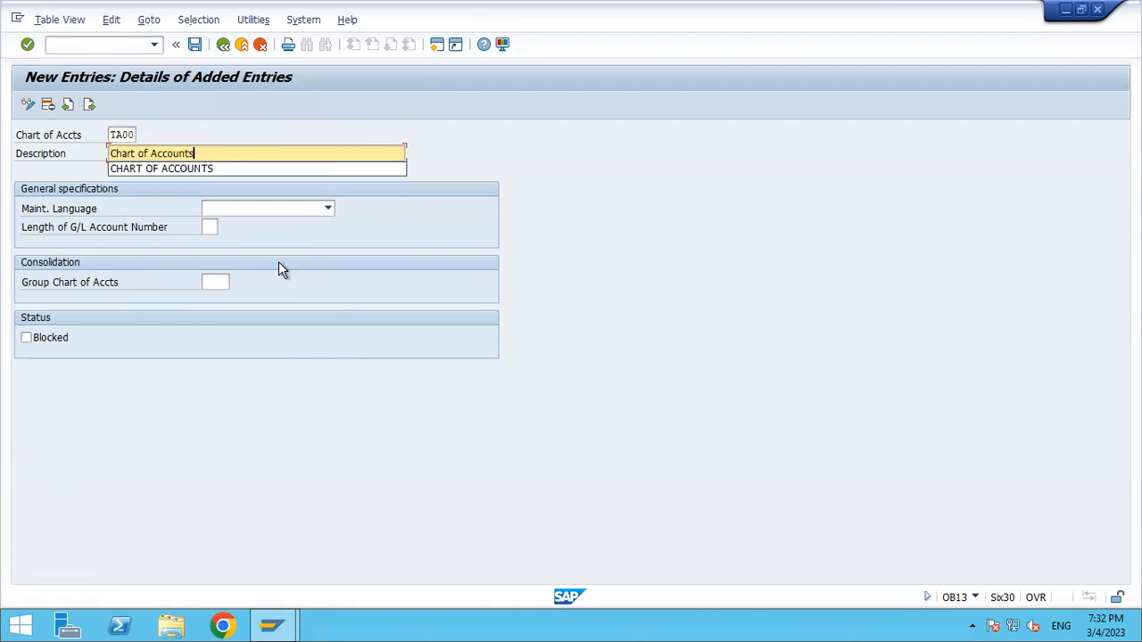
Set the maintenance language to EN English and the G/L account number length to 6, and save TA00 to the customizing request
key(Tab)
text(EN)
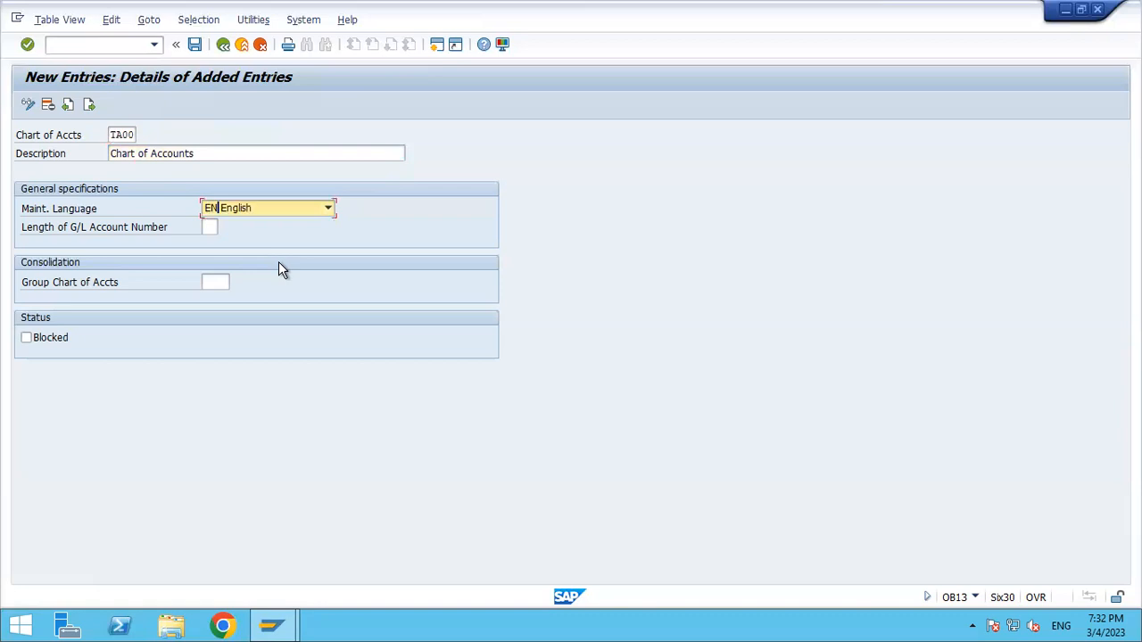
key(Tab)
text(6)
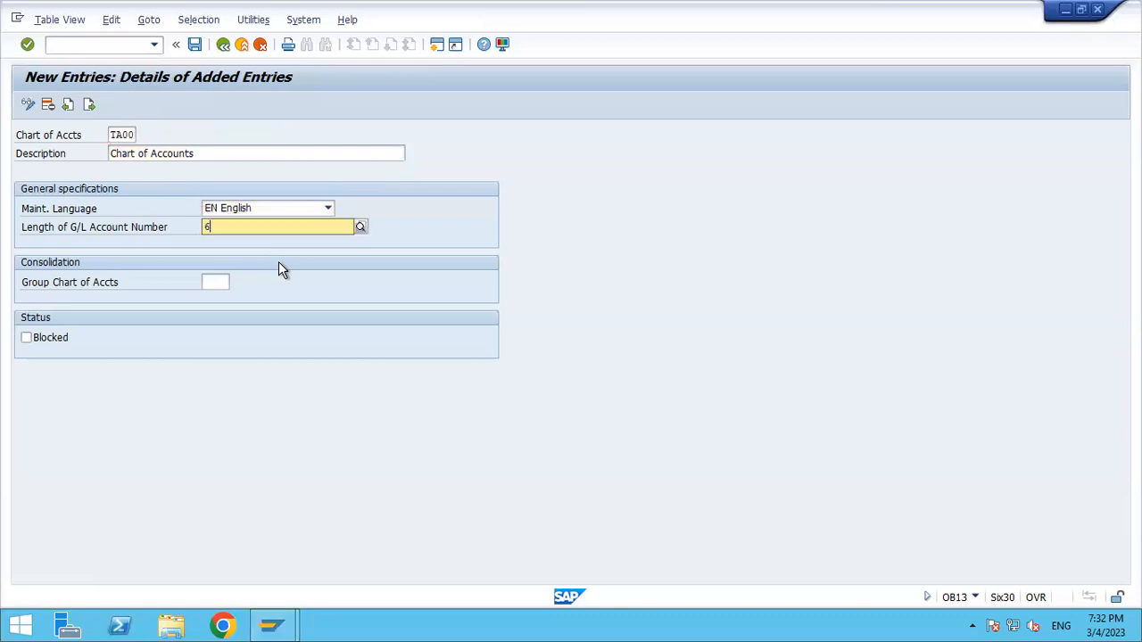
key(Tab)
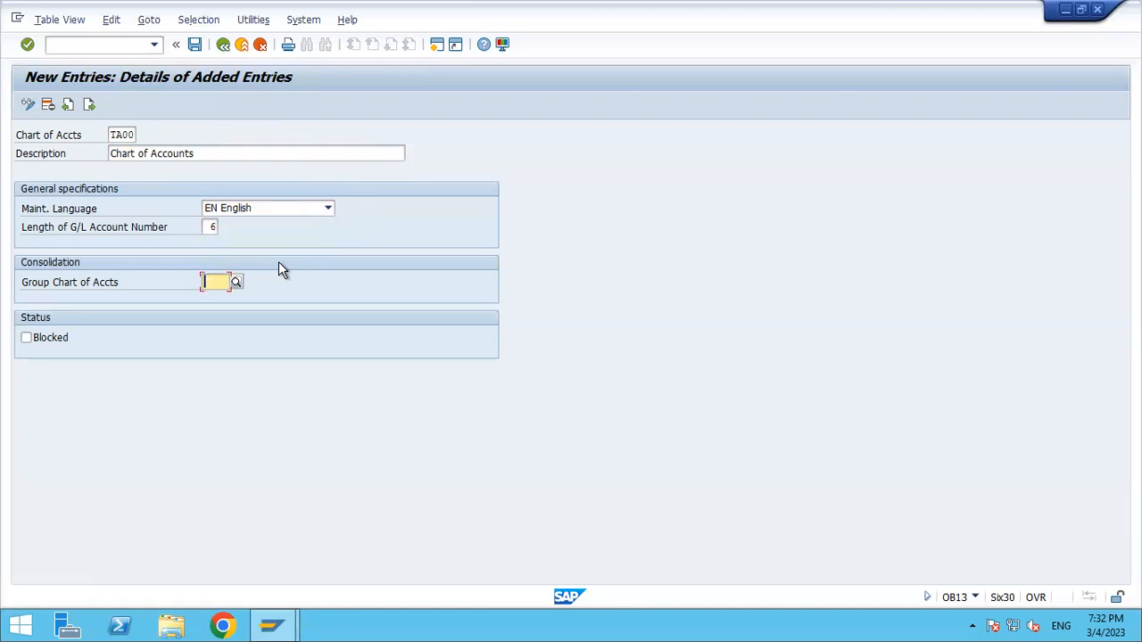
key(Tab)
key(Tab)
click(194, 44)
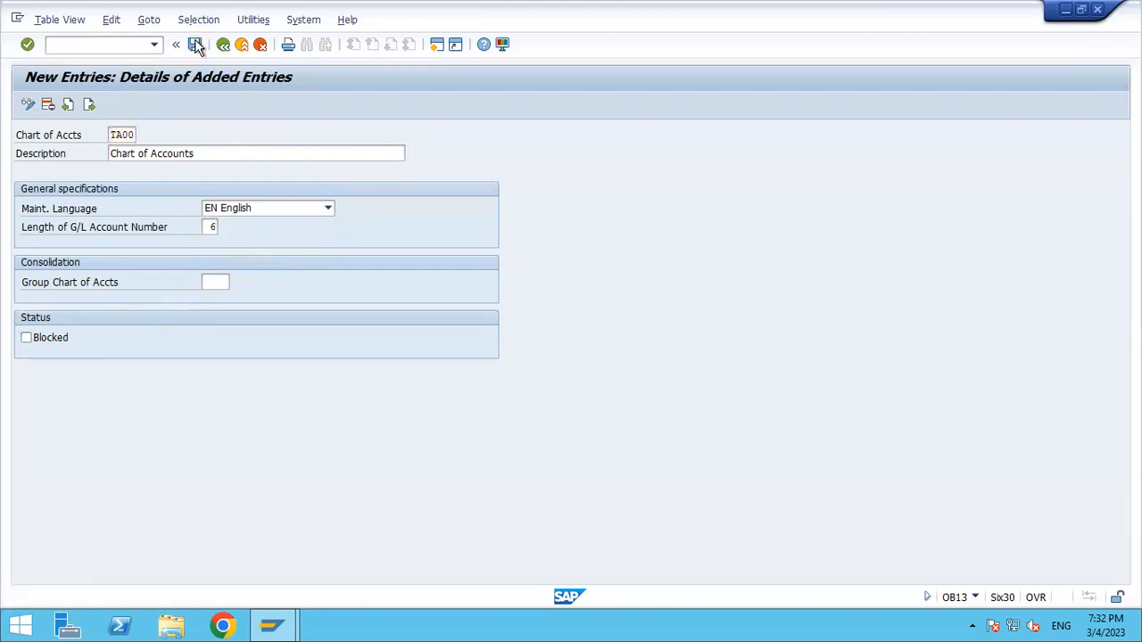
click(247, 284)
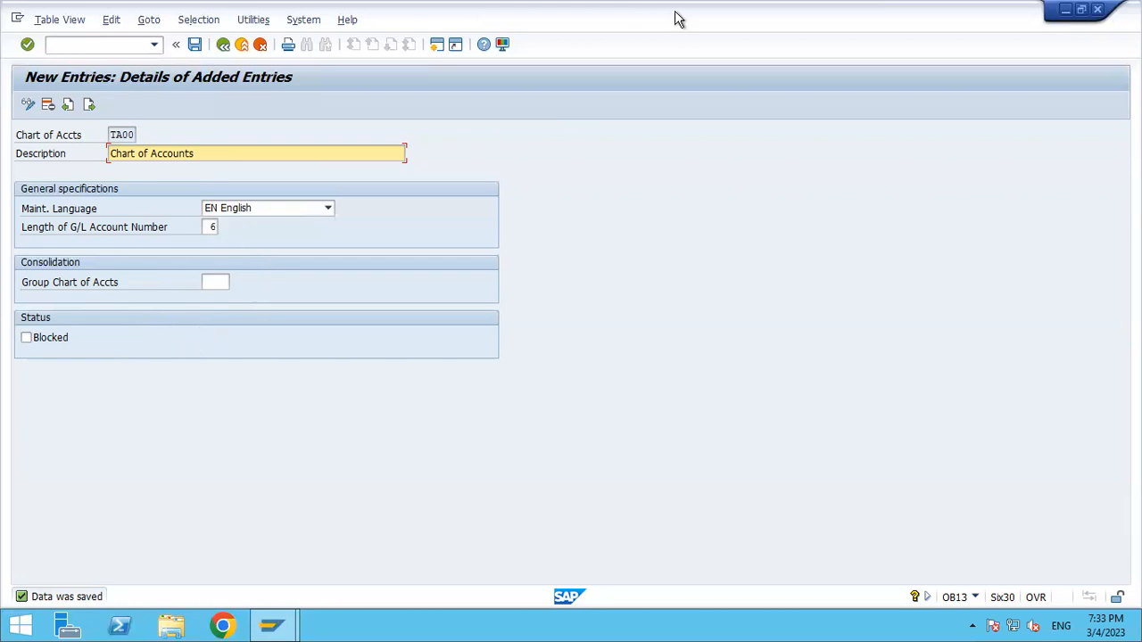
Minimize the remote desktop session, launch the local SAP Logon and open the SAP ECC connection
mouse_move(811, 13)
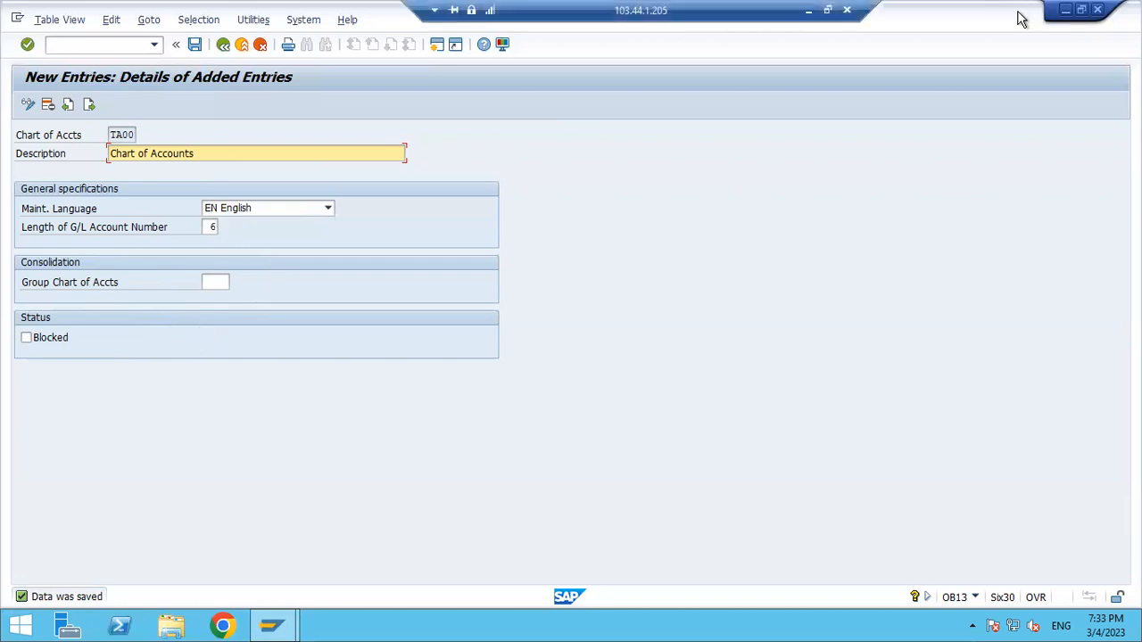
click(808, 11)
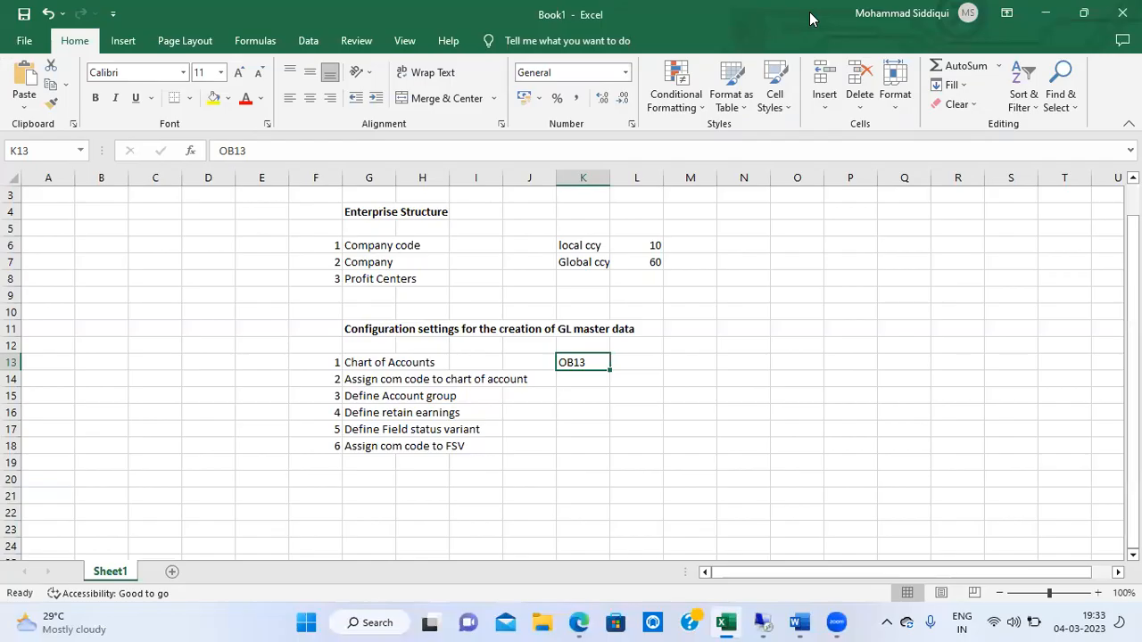
click(368, 622)
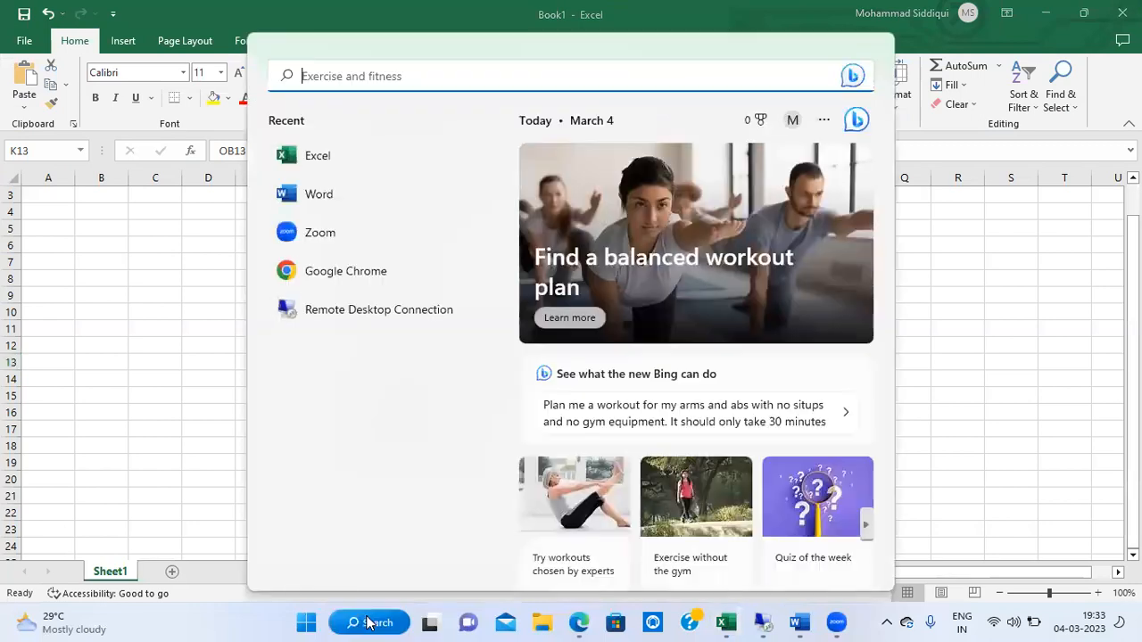
text(sap)
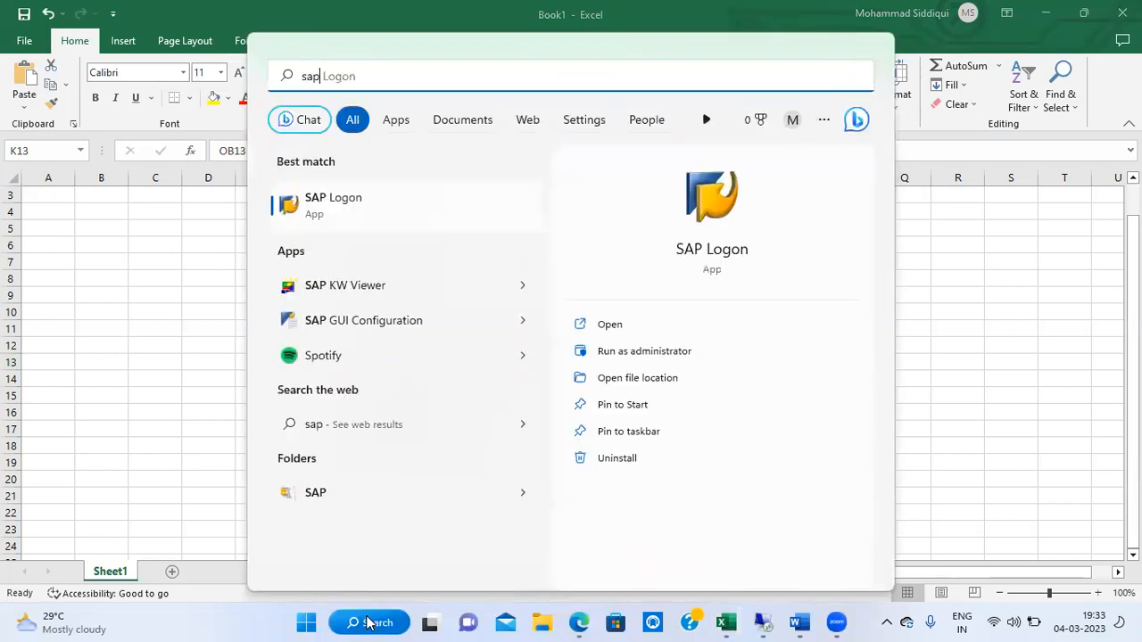
click(323, 207)
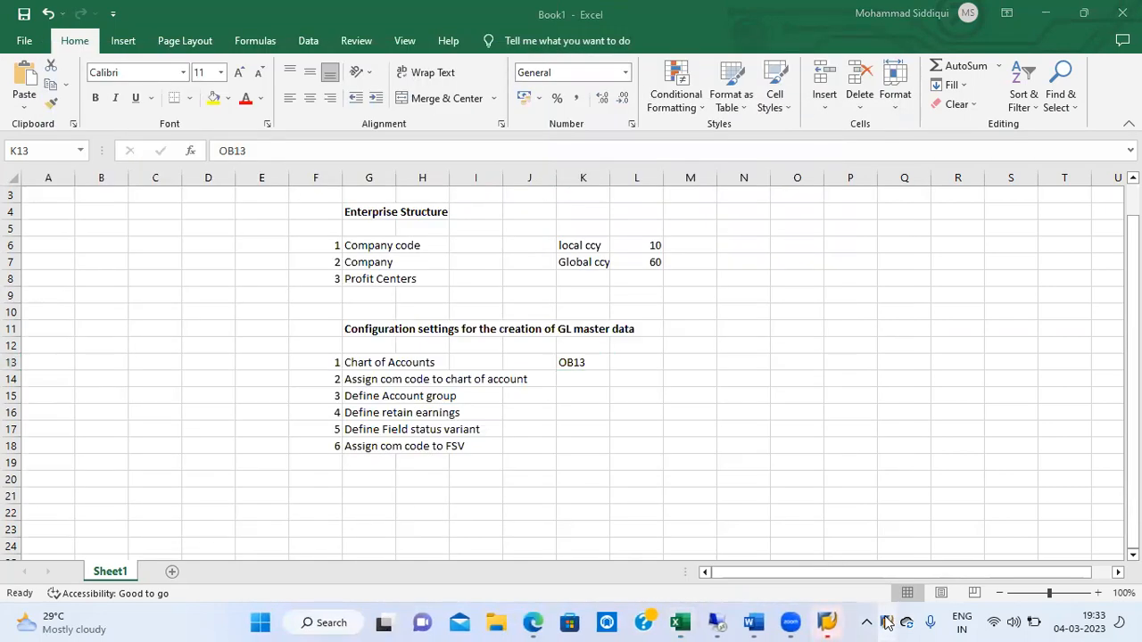
click(822, 622)
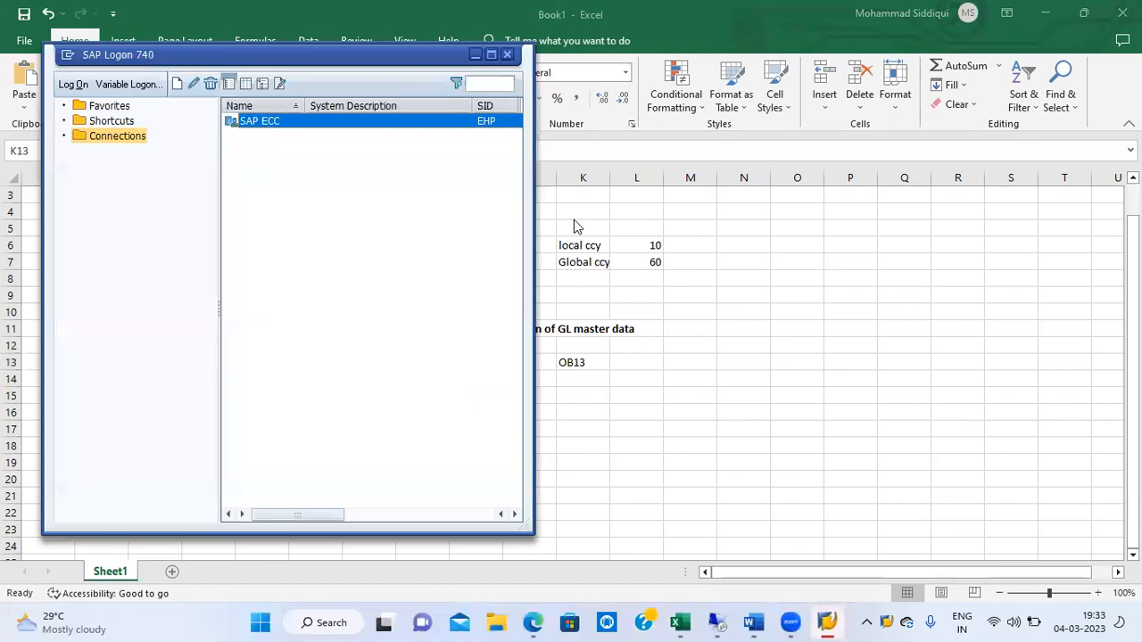
double_click(452, 122)
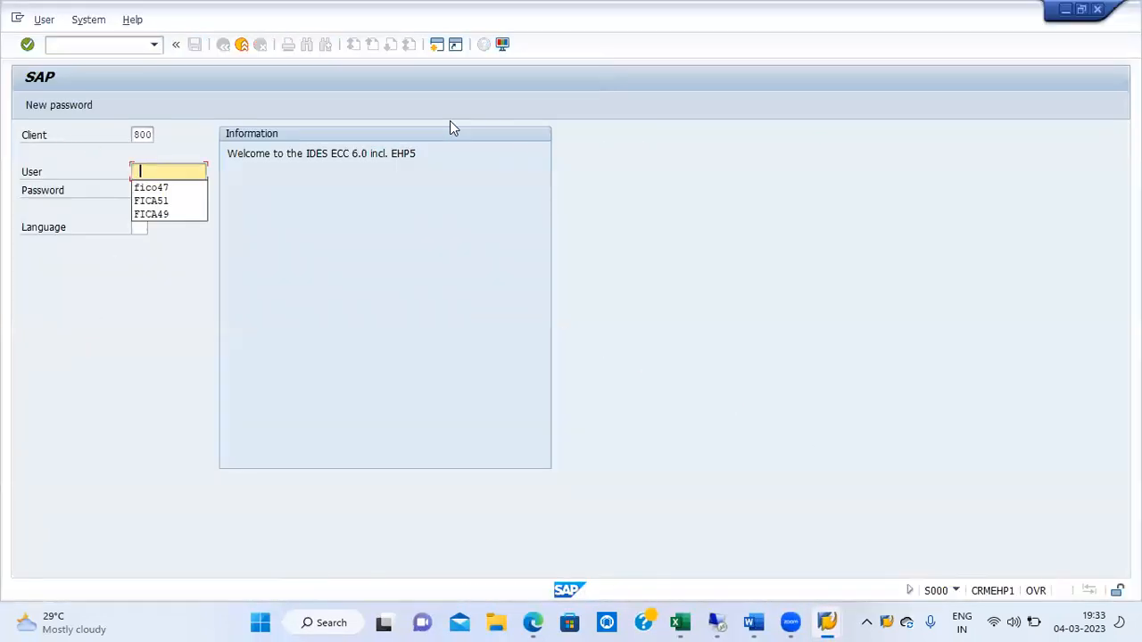
Log on to SAP ECC client 800 by entering the user name and the account password
key(Down)
key(Tab)
text(**********)
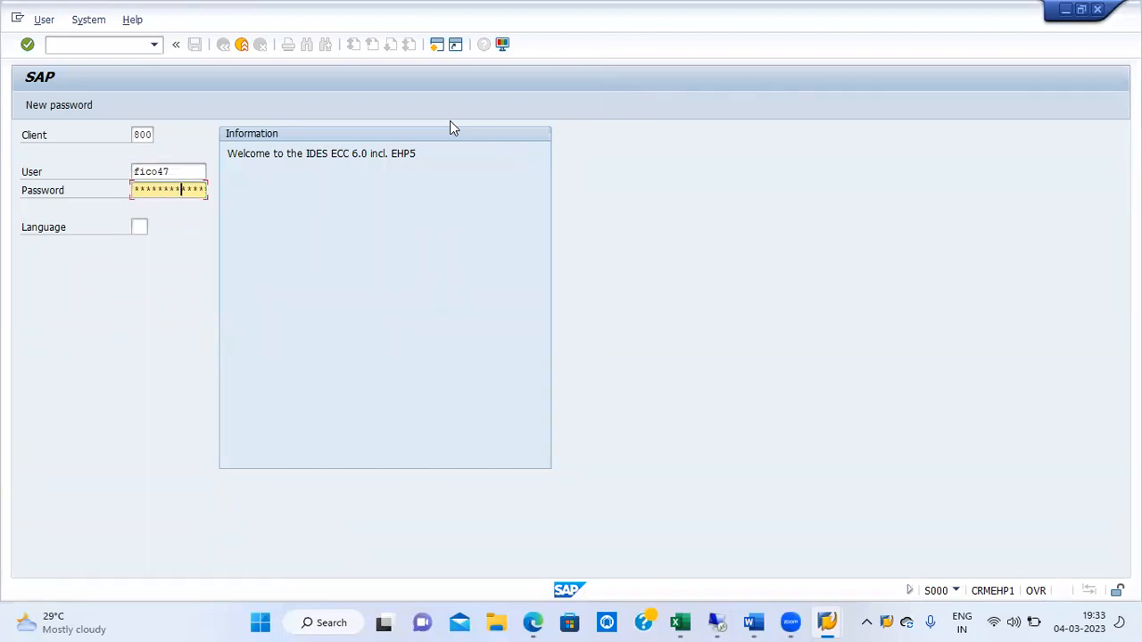
key(Return)
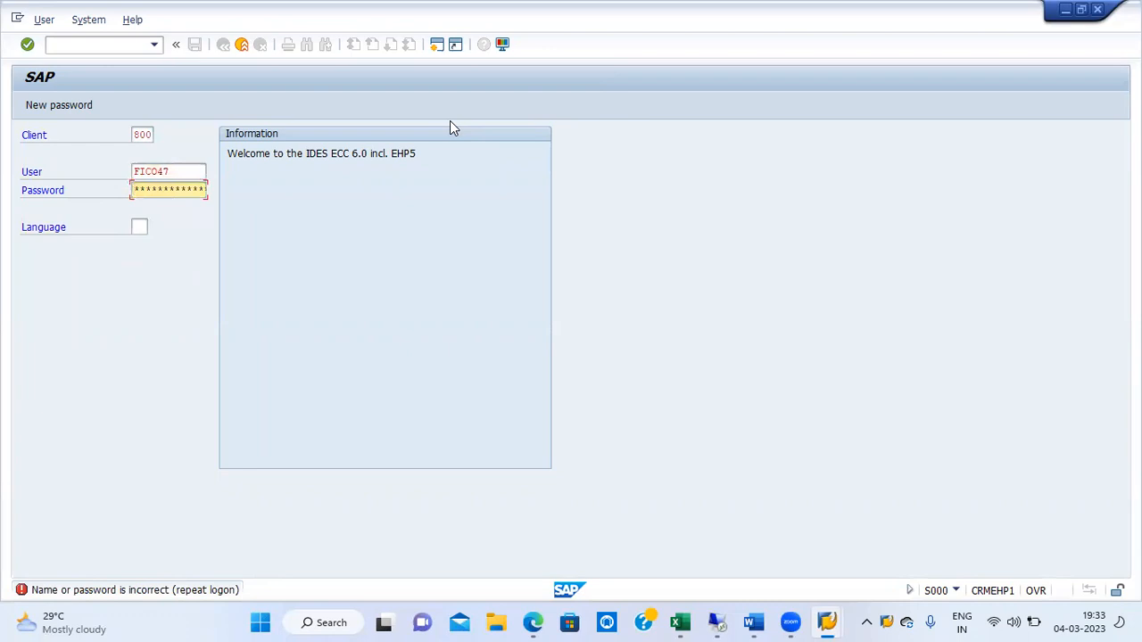
text(*********)
key(Return)
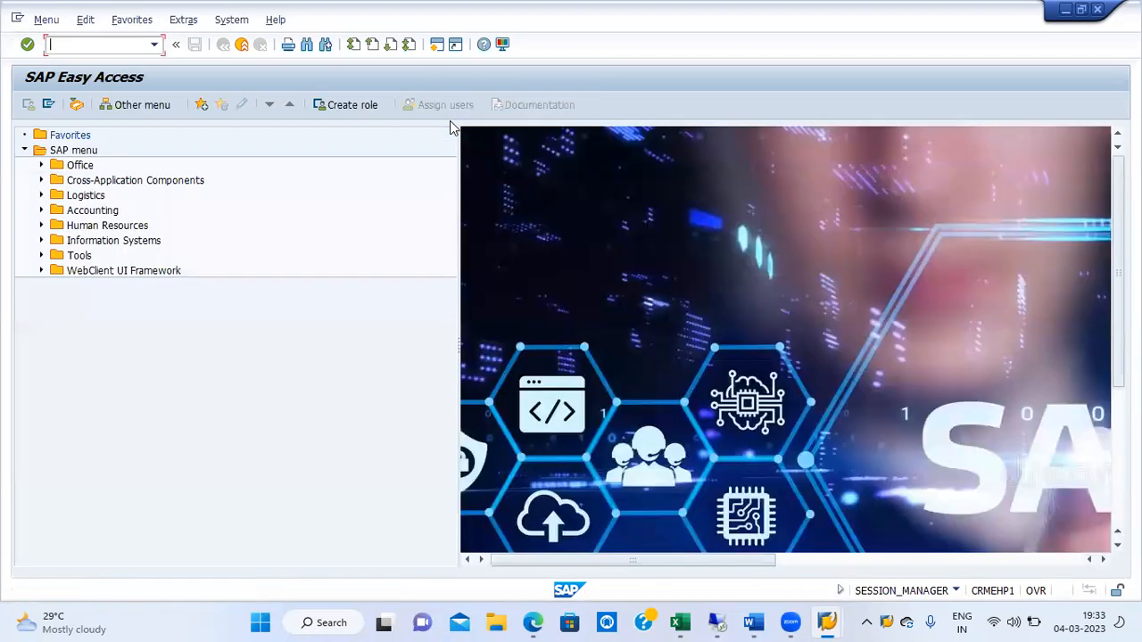
Run transaction OB13 in SAP ECC and examine the details of chart of accounts 0009, including its controlling integration setting
text(ob13)
key(Return)
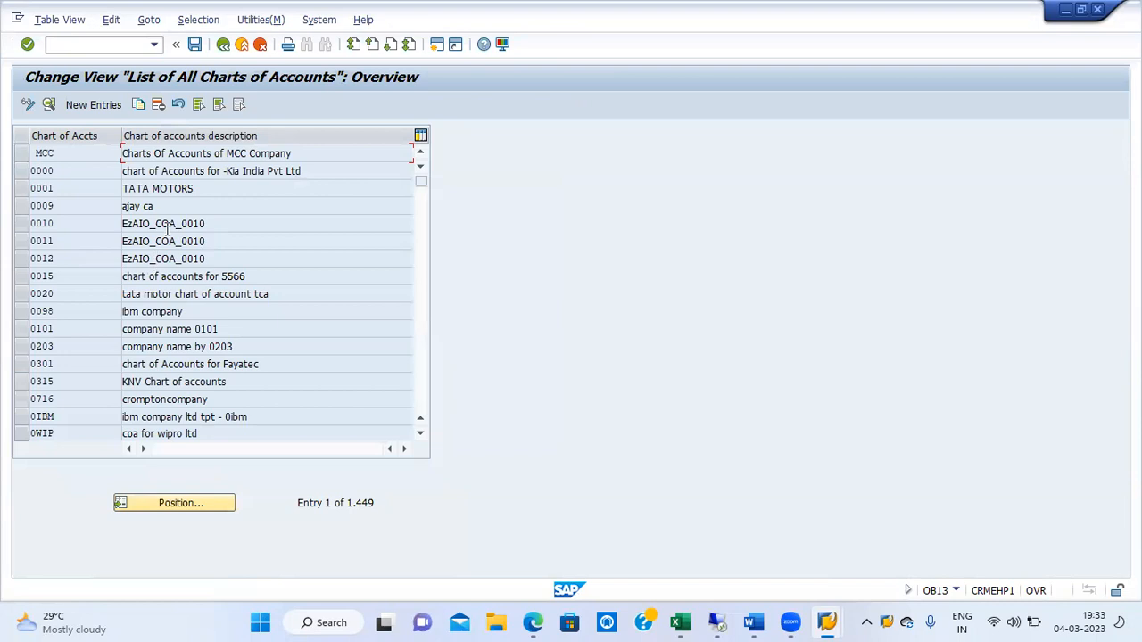
double_click(152, 207)
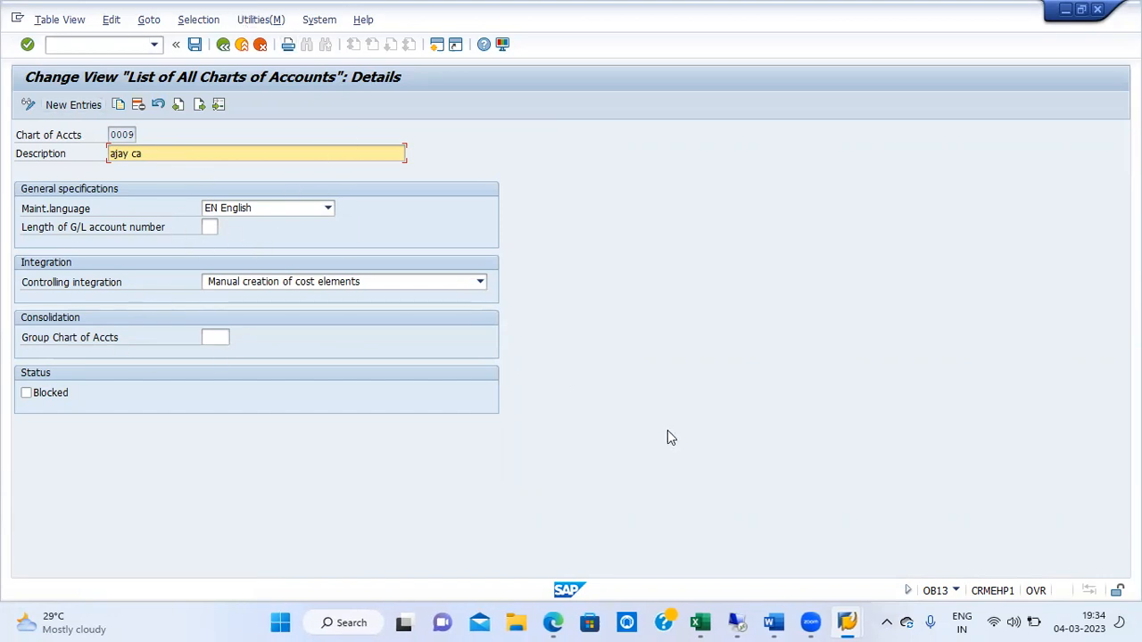
Switch back to the S/4HANA remote desktop session, save the TA00 chart of accounts entry again and return to the IMG structure
click(737, 623)
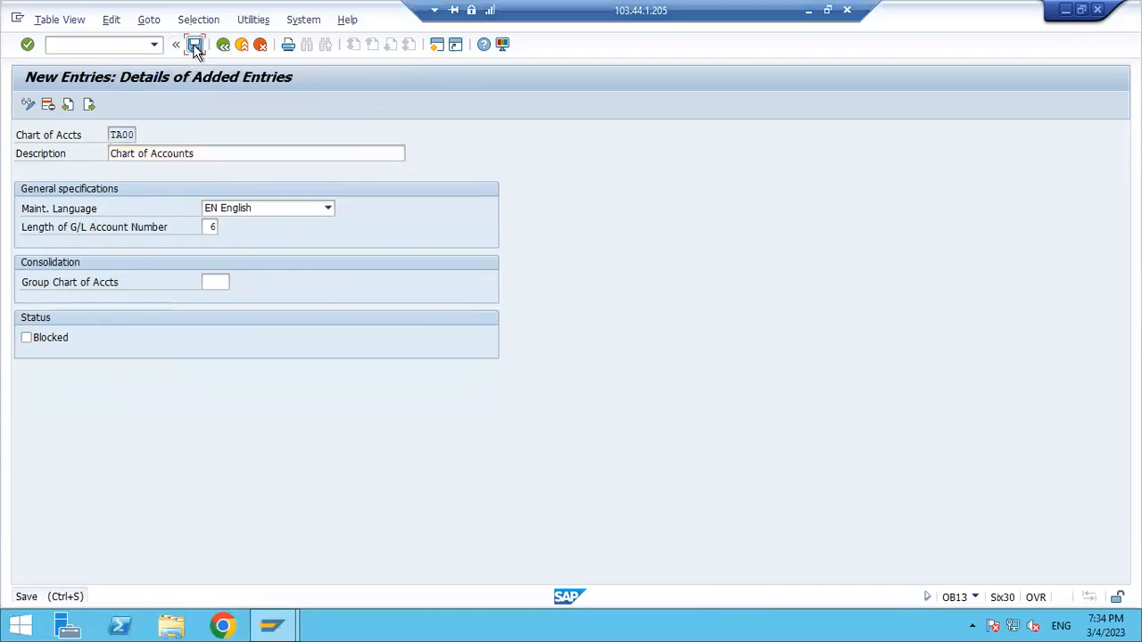
click(194, 44)
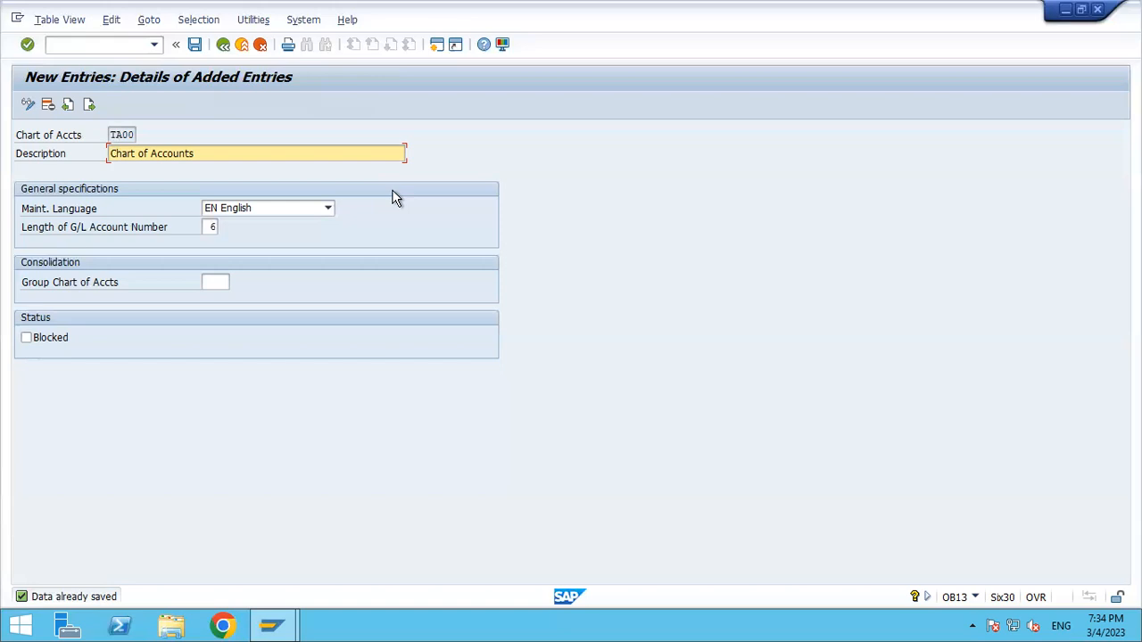
click(225, 46)
click(225, 45)
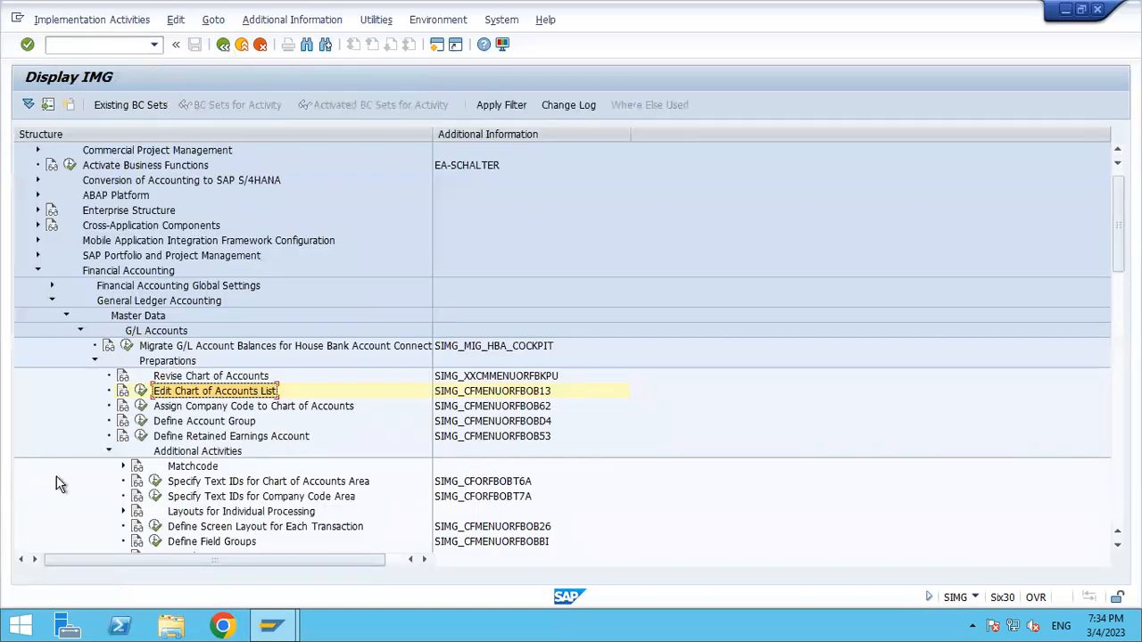
Open the Assign Company Code to Chart of Accounts activity and position the list at company code TA00
click(204, 408)
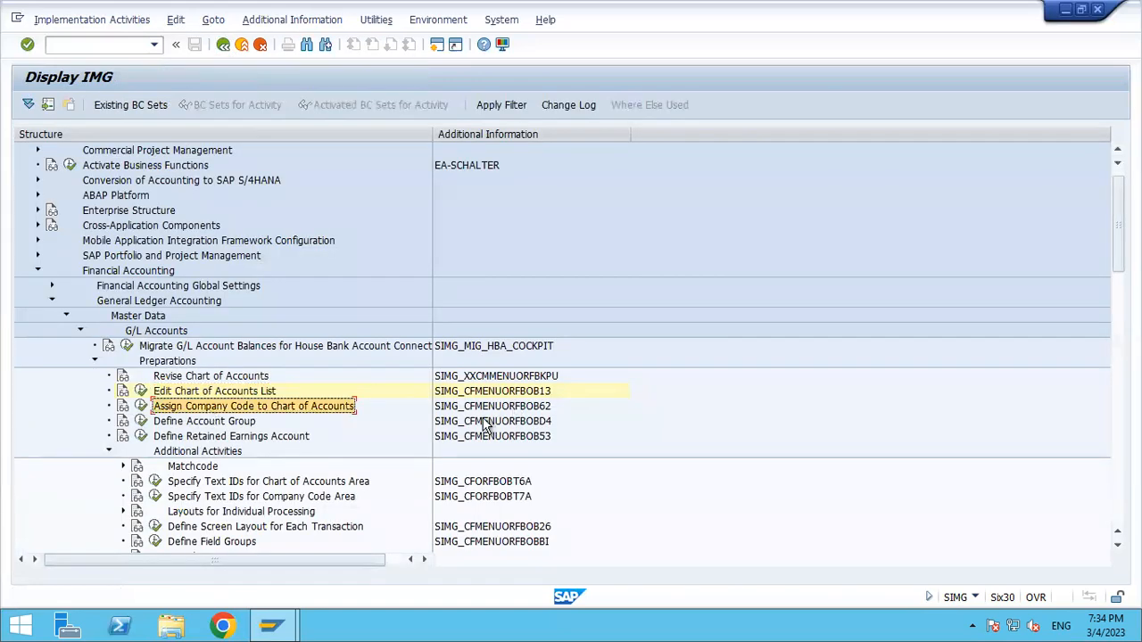
click(536, 407)
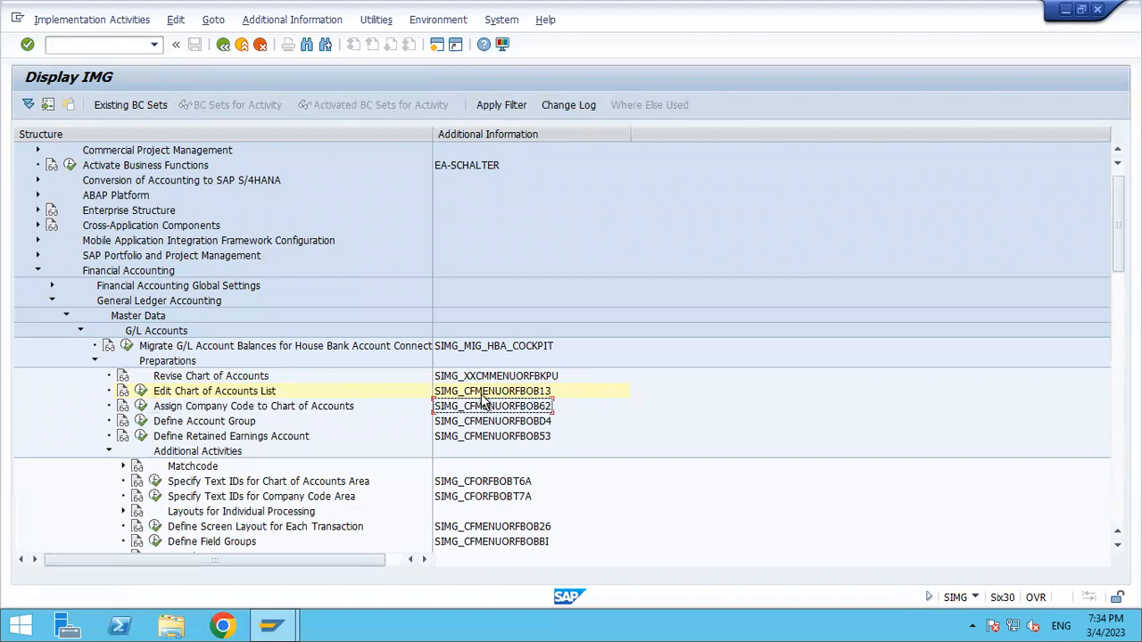
click(140, 406)
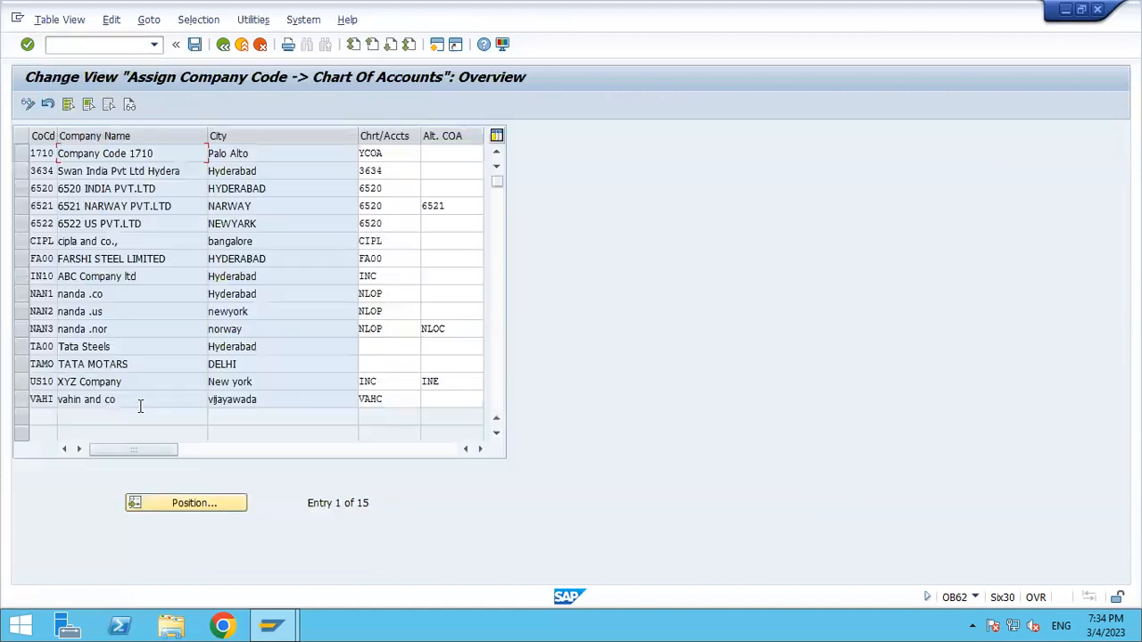
click(227, 504)
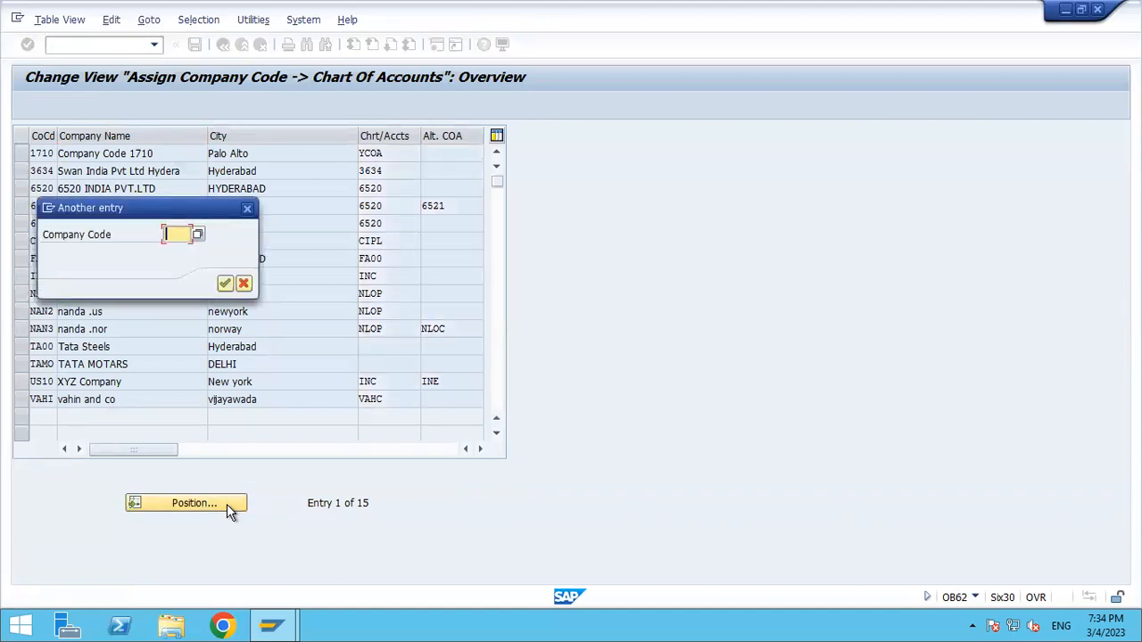
text(TA00)
key(Return)
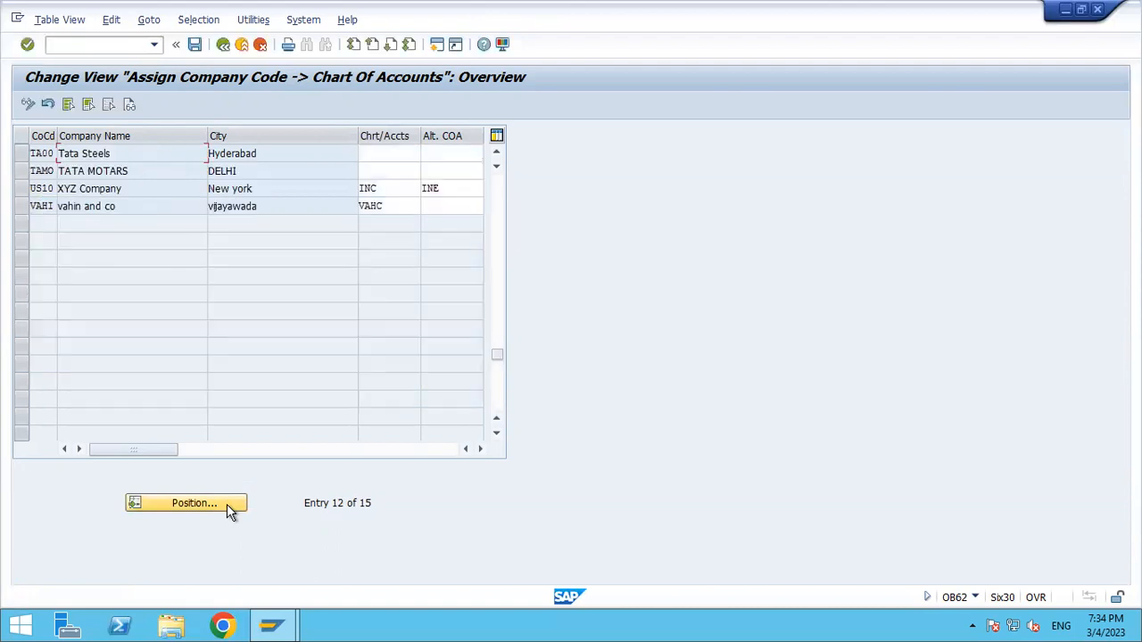
Assign chart of accounts TA00 to company code TA00 (Tata Steels) and save the assignment under customizing request TT1K900046
click(372, 153)
text(TA00)
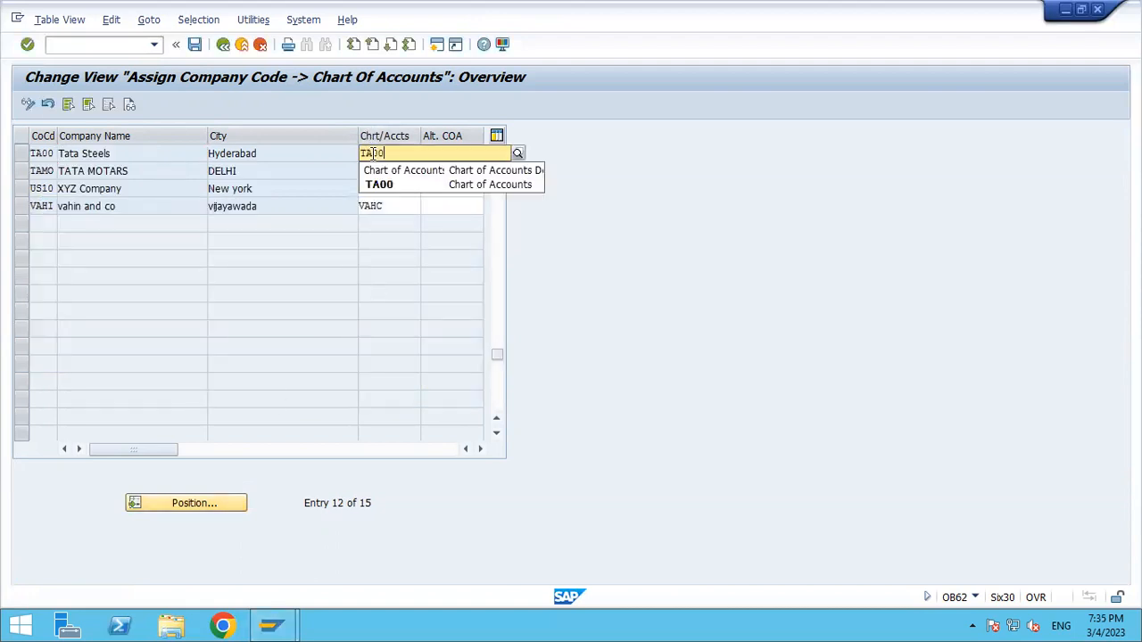
key(Down)
key(Return)
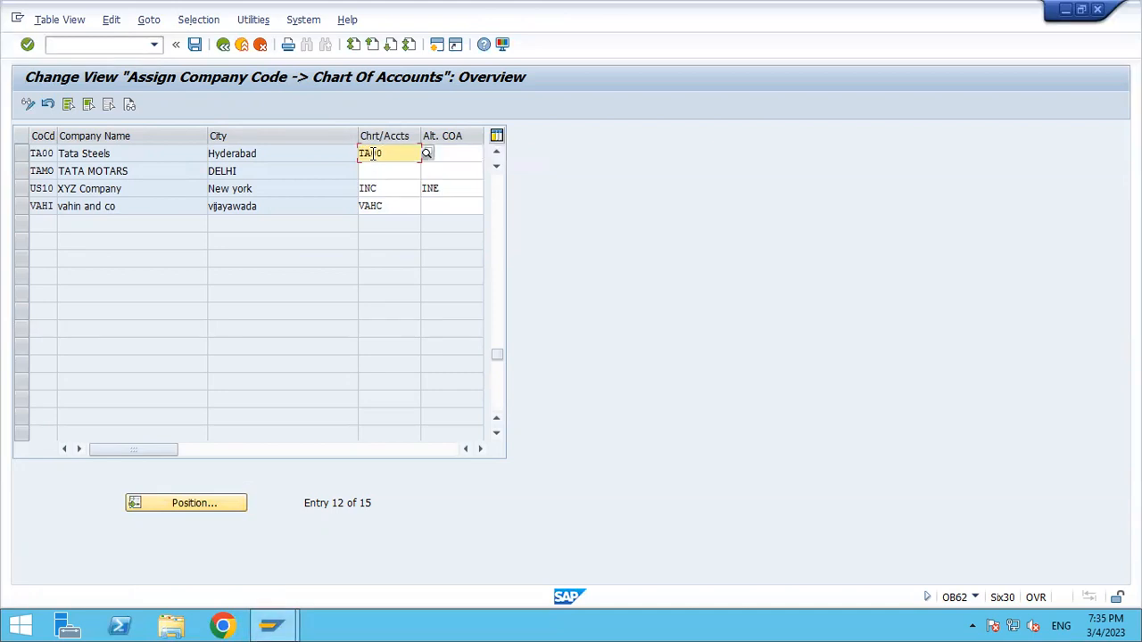
key(ctrl+s)
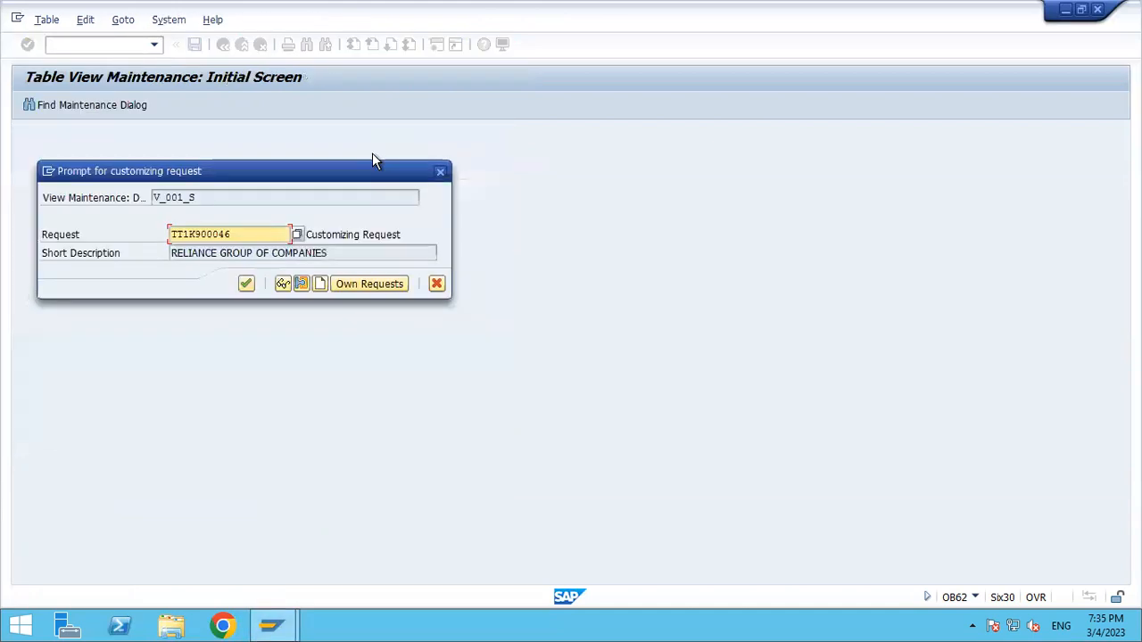
click(245, 284)
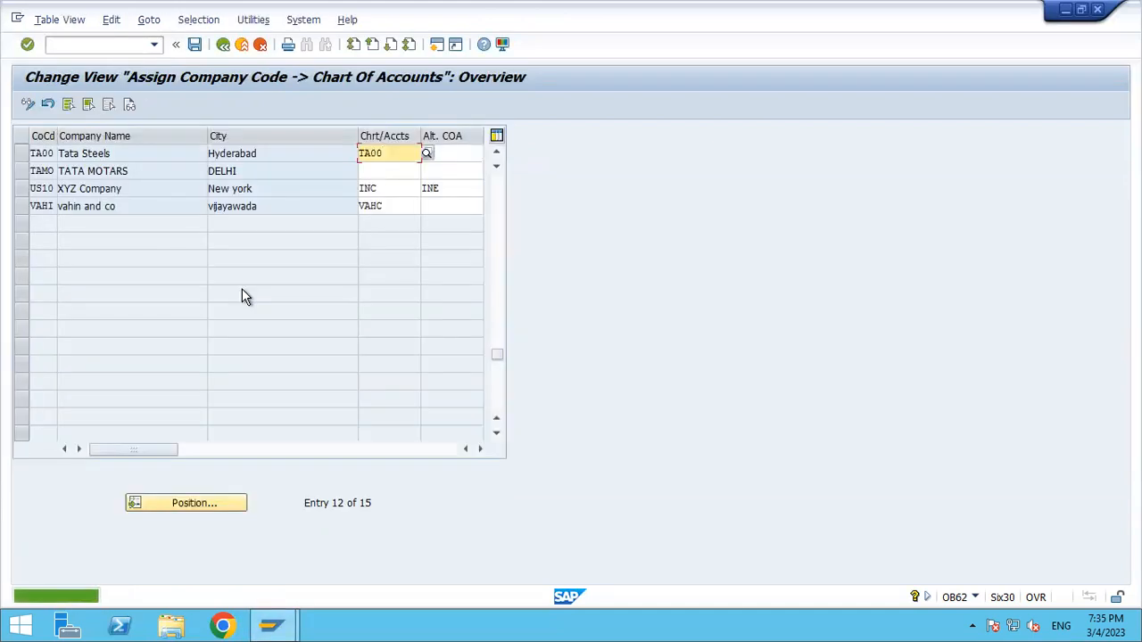
click(457, 156)
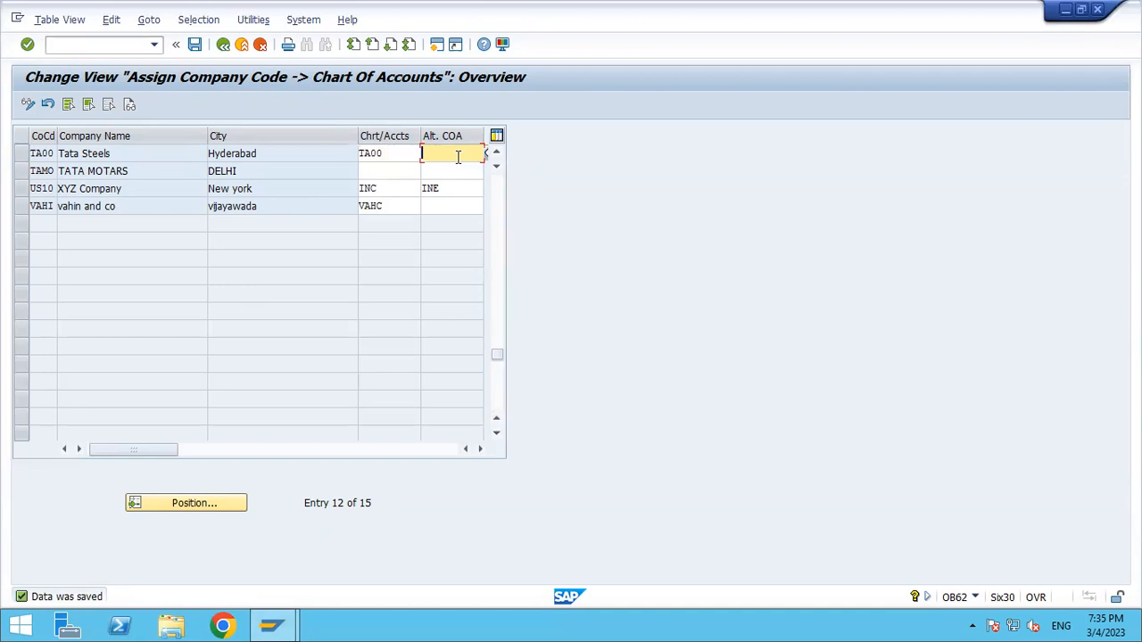
click(404, 153)
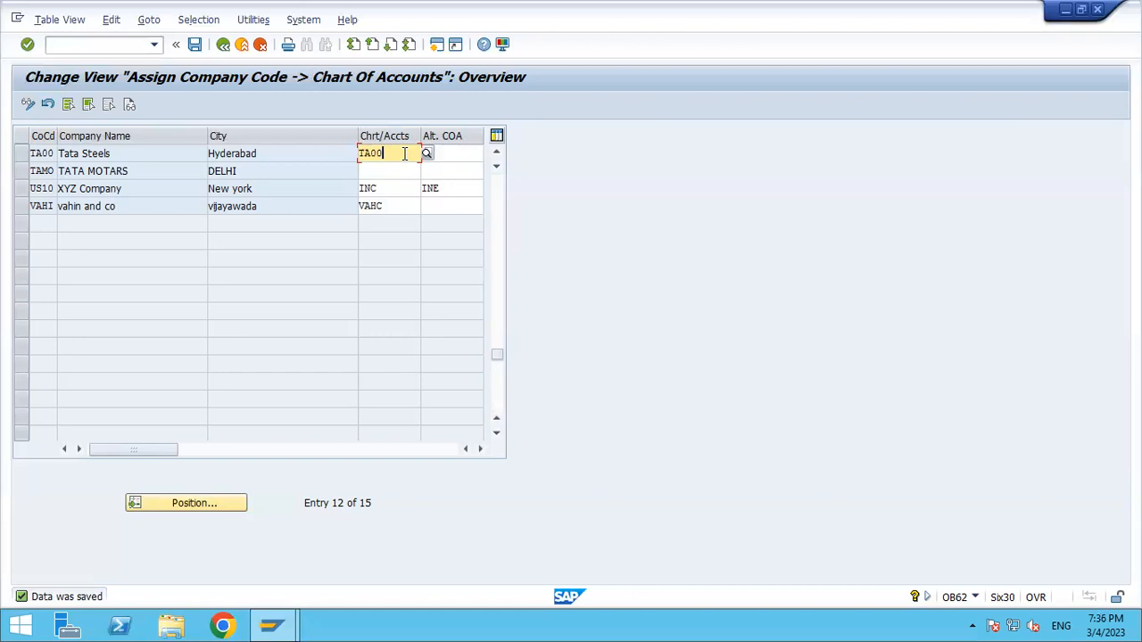
click(194, 45)
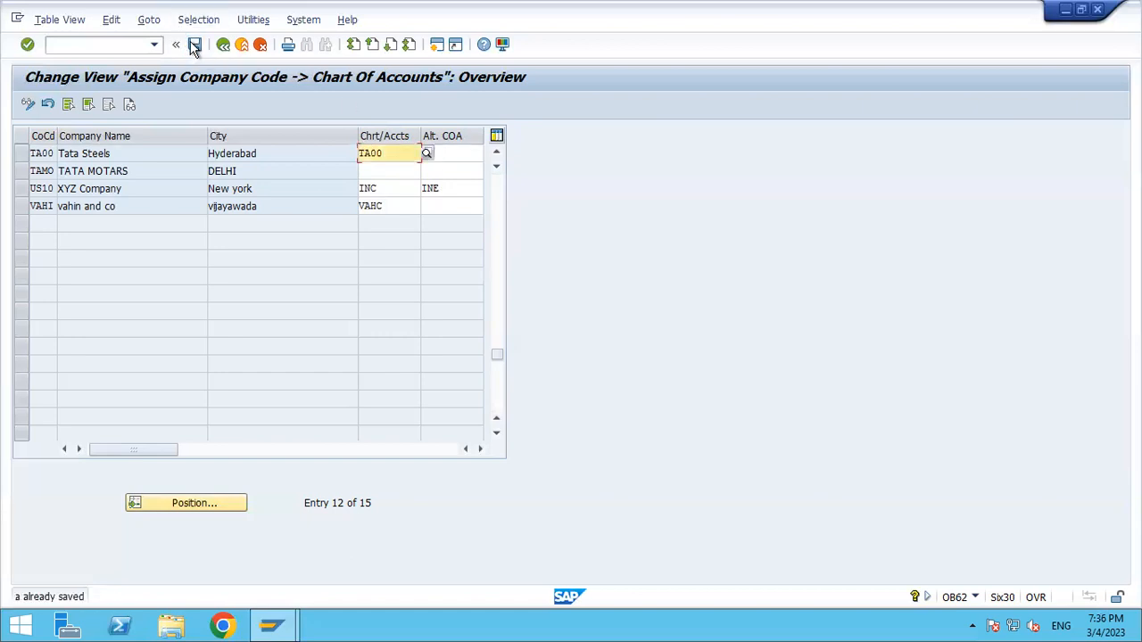
Return to the IMG structure, open the Define Account Group activity and start new account group entries
click(223, 47)
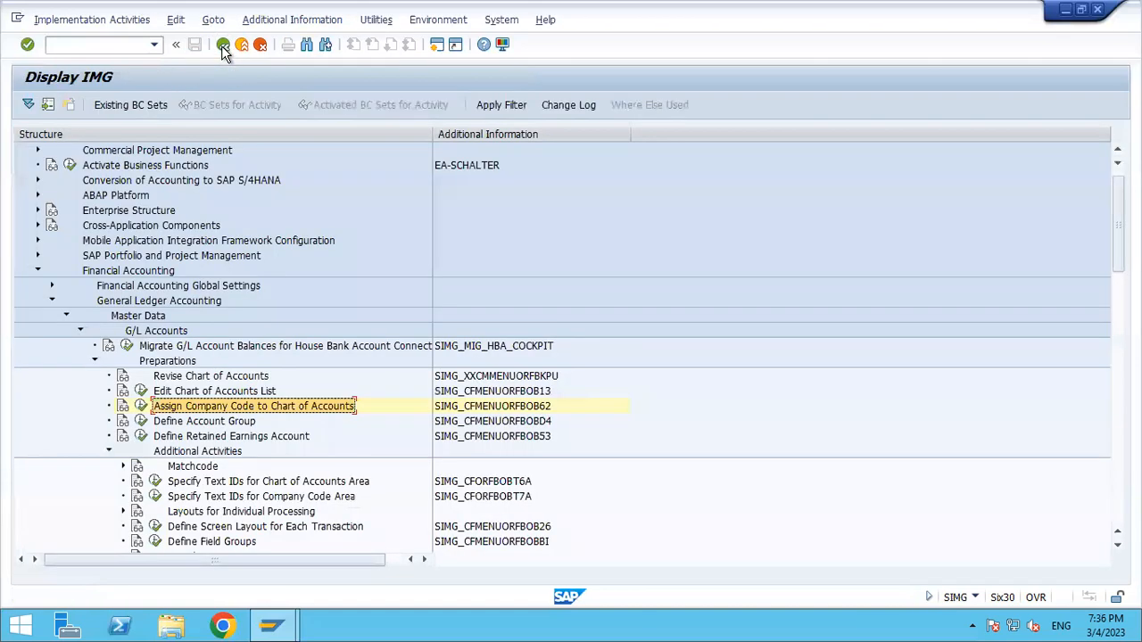
click(192, 421)
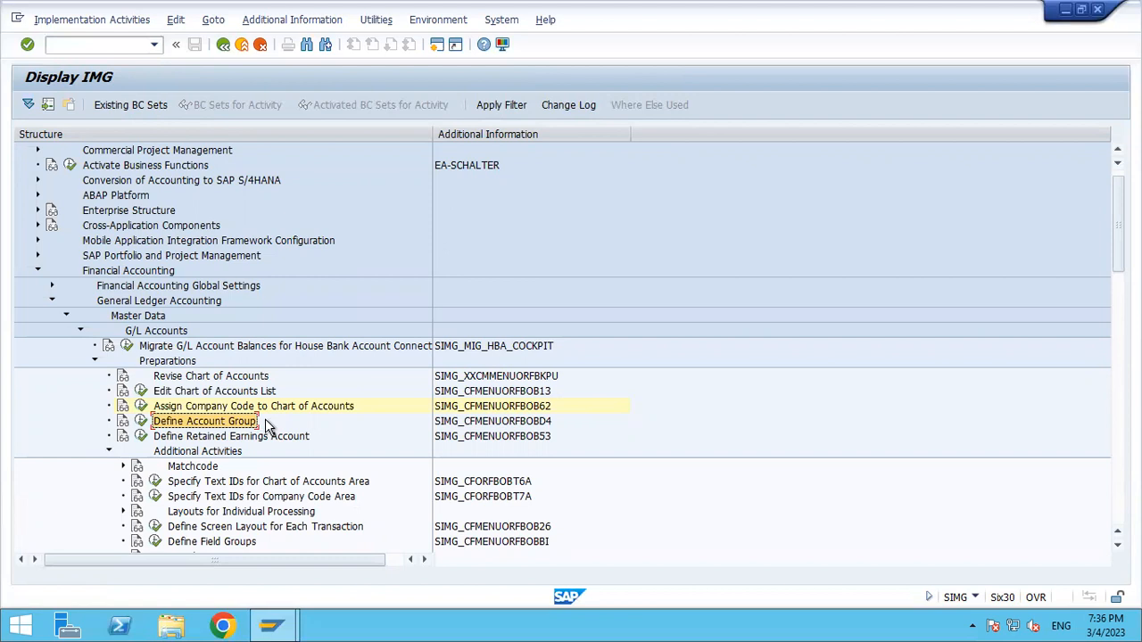
click(526, 423)
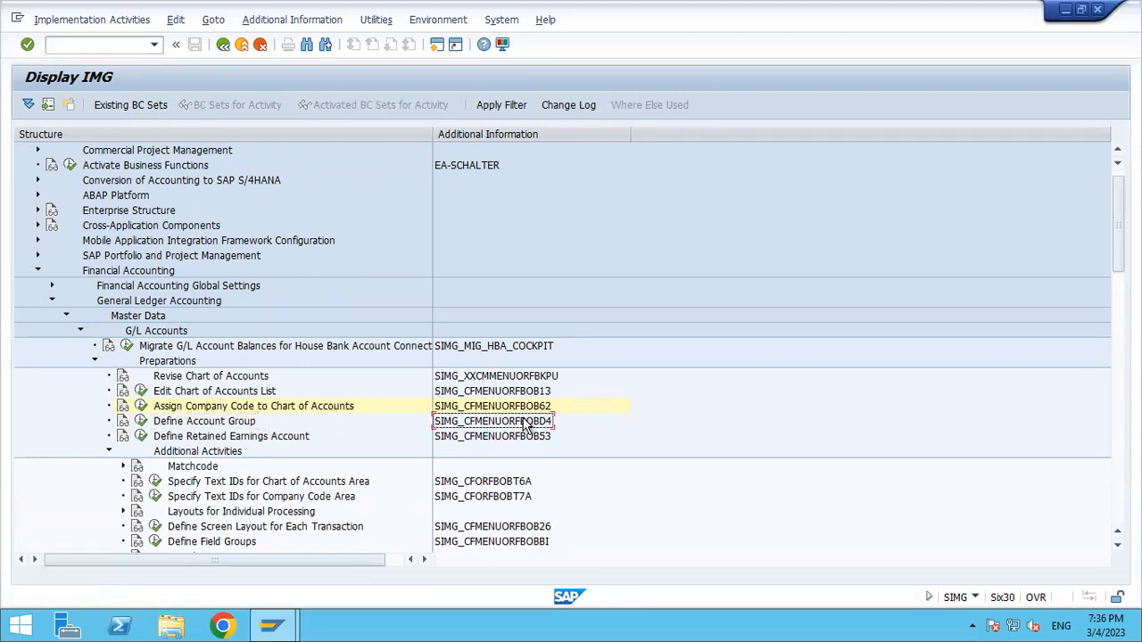
click(141, 421)
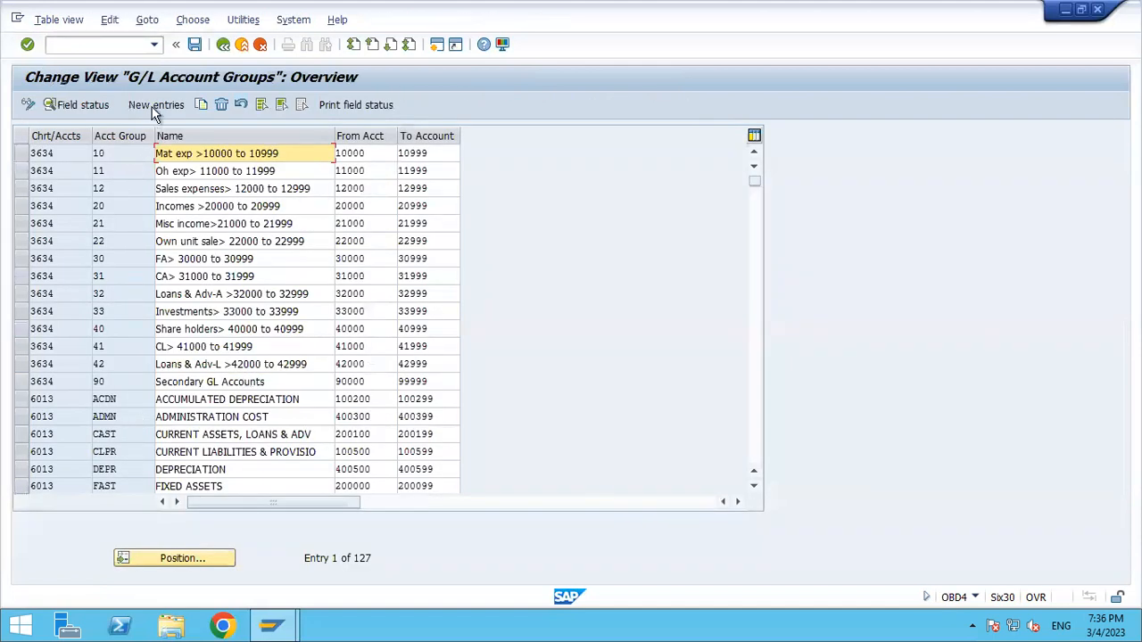
click(155, 106)
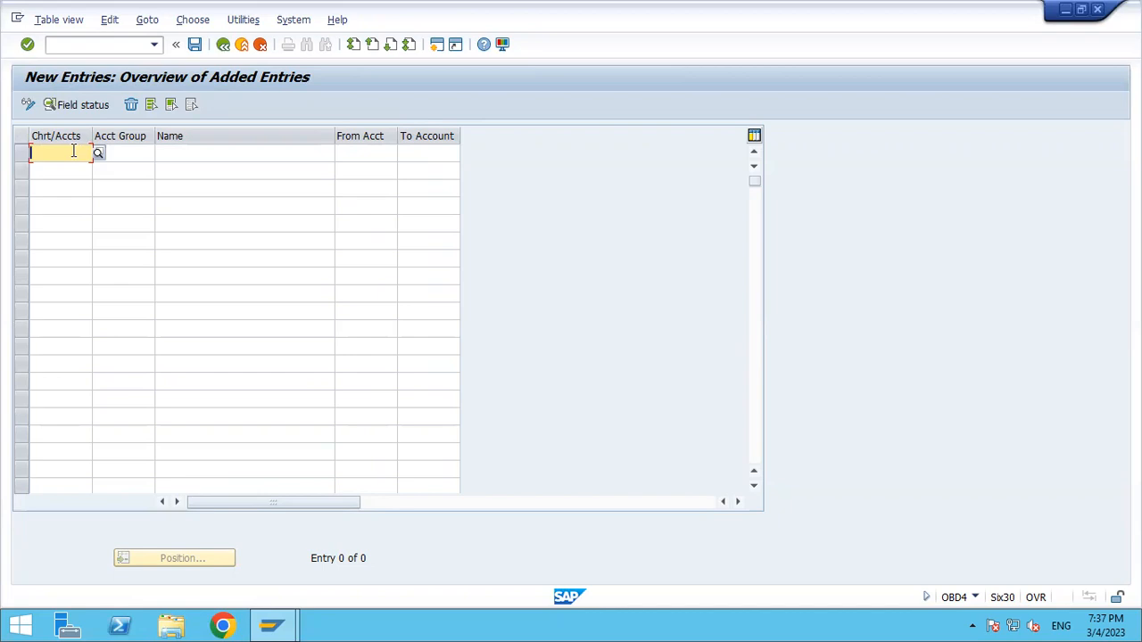
Enter account group ASST named Assets under chart of accounts FA00, with From Account 200000
text(FA00)
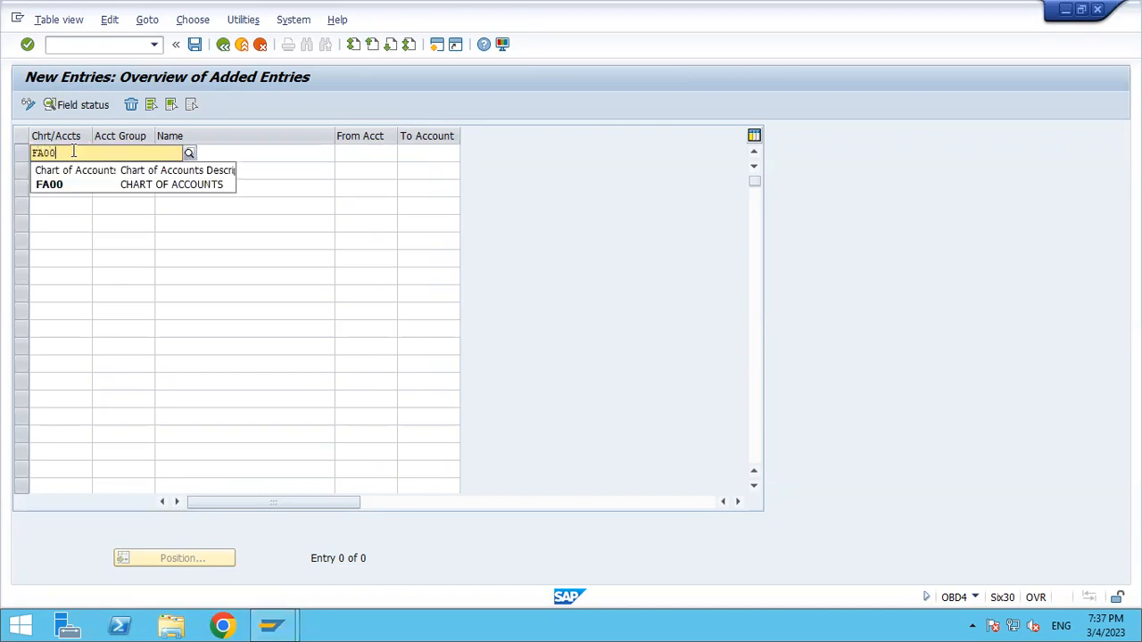
key(Tab)
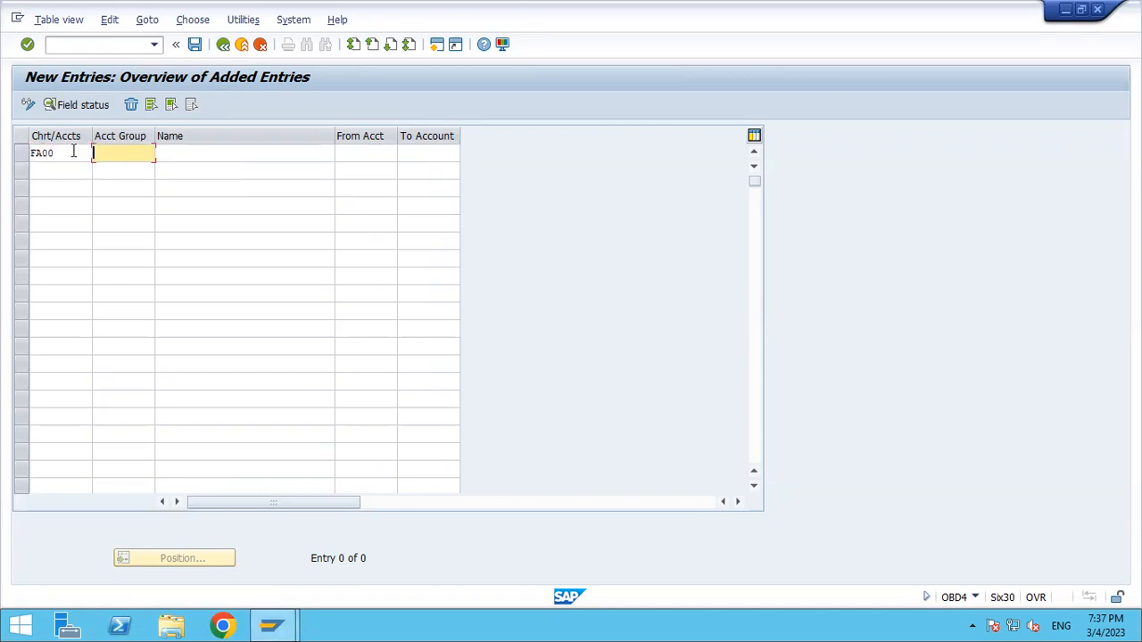
text(ASST)
key(Tab)
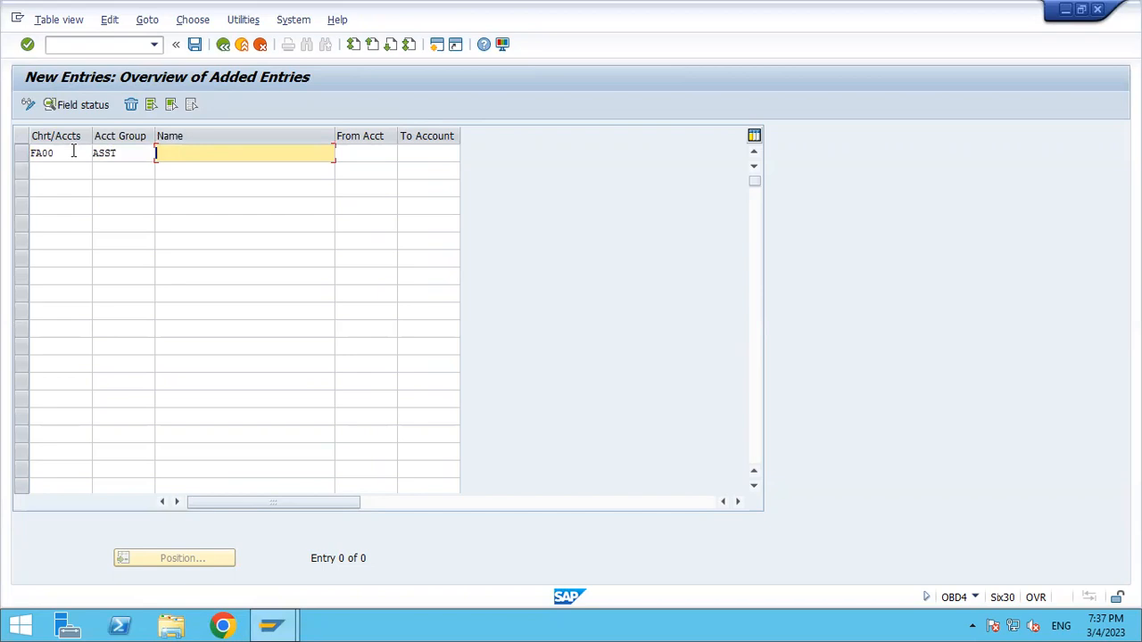
text(Assets)
key(Tab)
text(200000)
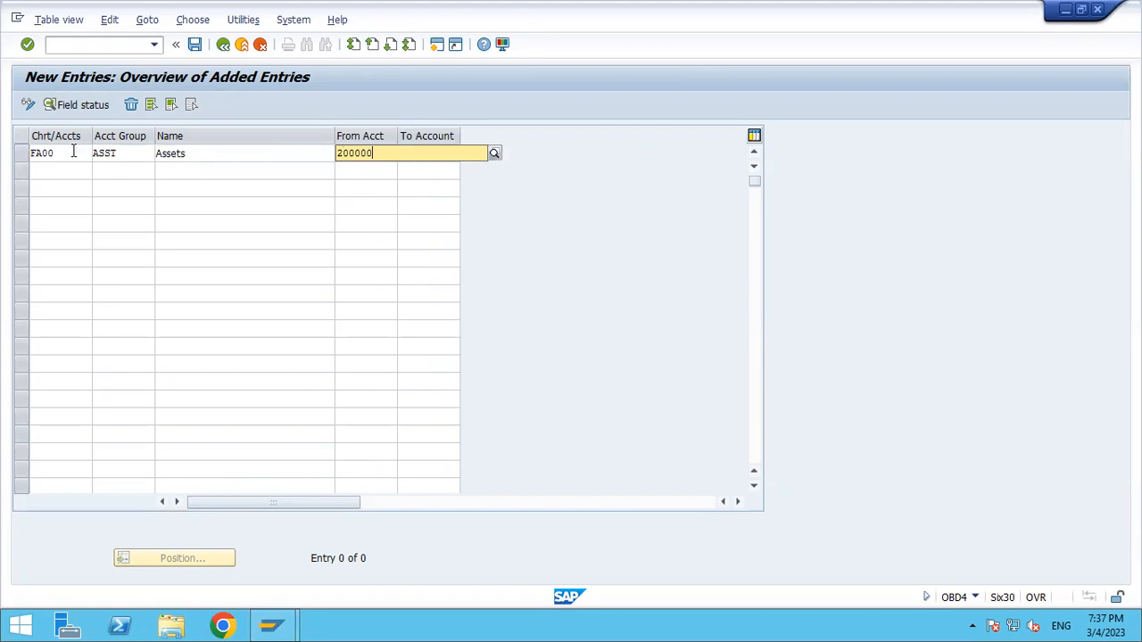
key(Tab)
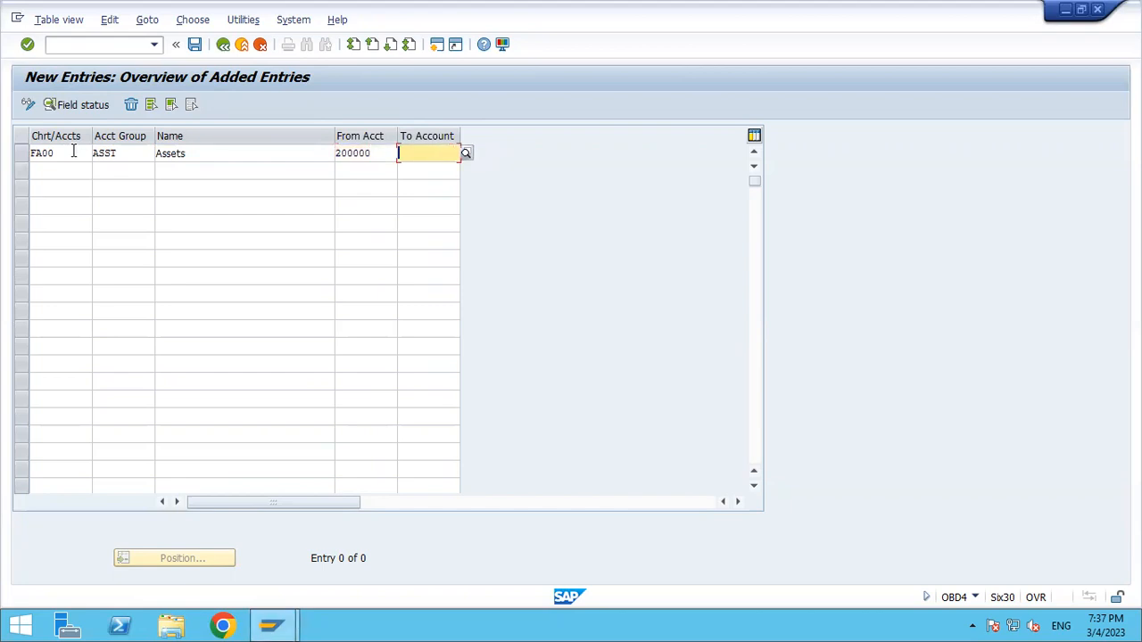
Correct the Assets group's chart of accounts to TA00 and set its To Account to 299999
key(shift+Tab)
key(shift+Tab)
key(shift+Tab)
key(shift+Tab)
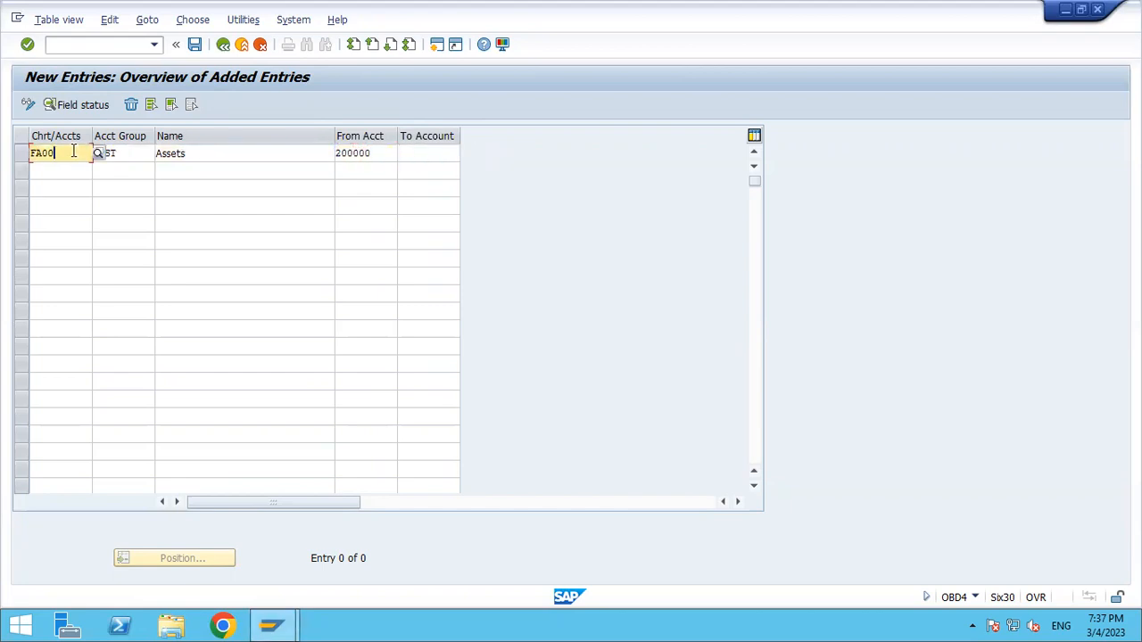
key(BackSpace)
key(BackSpace)
key(BackSpace)
key(BackSpace)
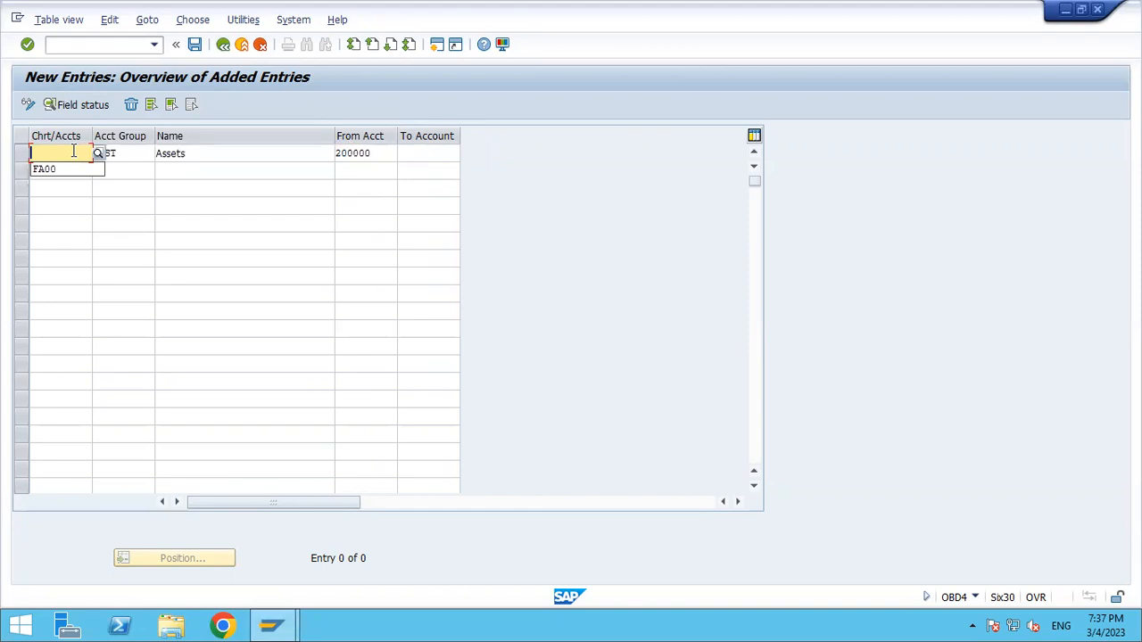
text(TA00)
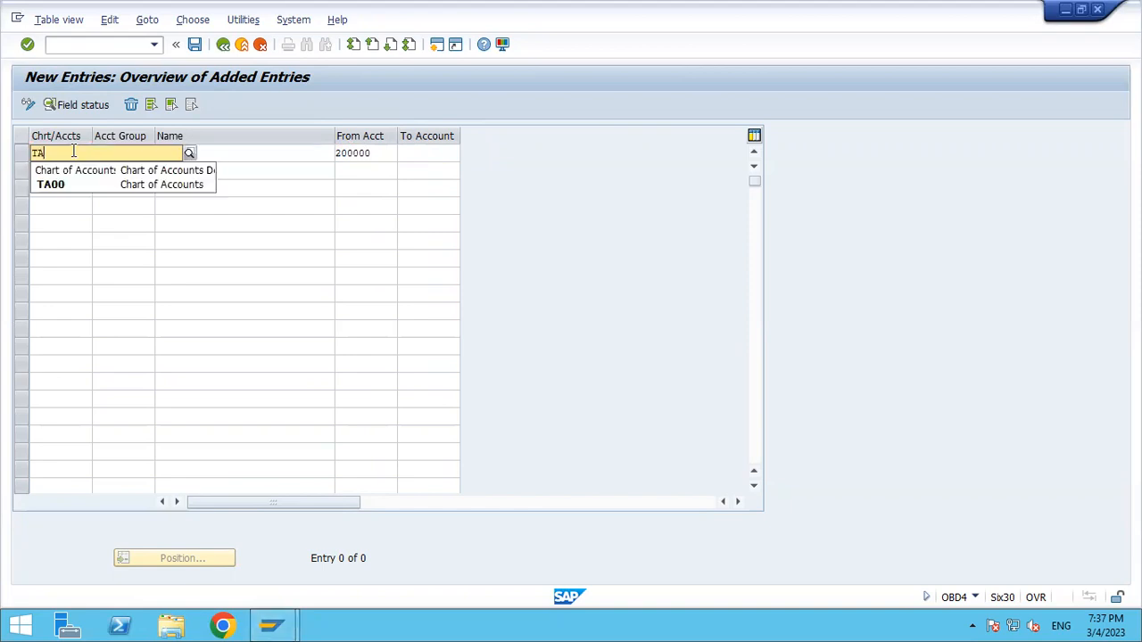
key(Tab)
key(Tab)
key(Tab)
key(Tab)
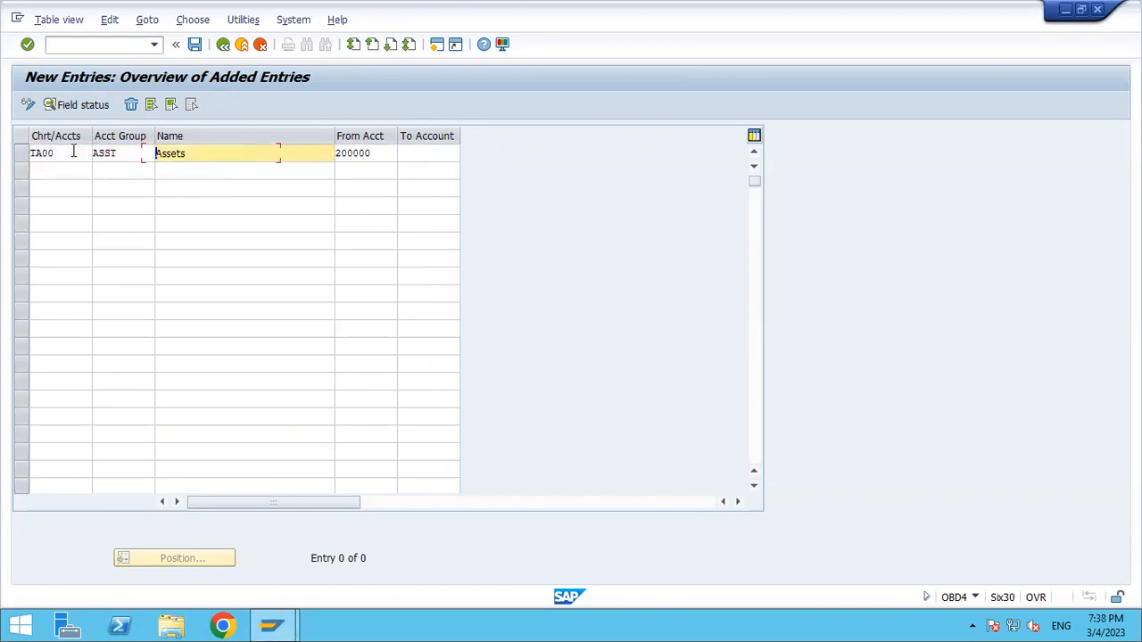
text(299999)
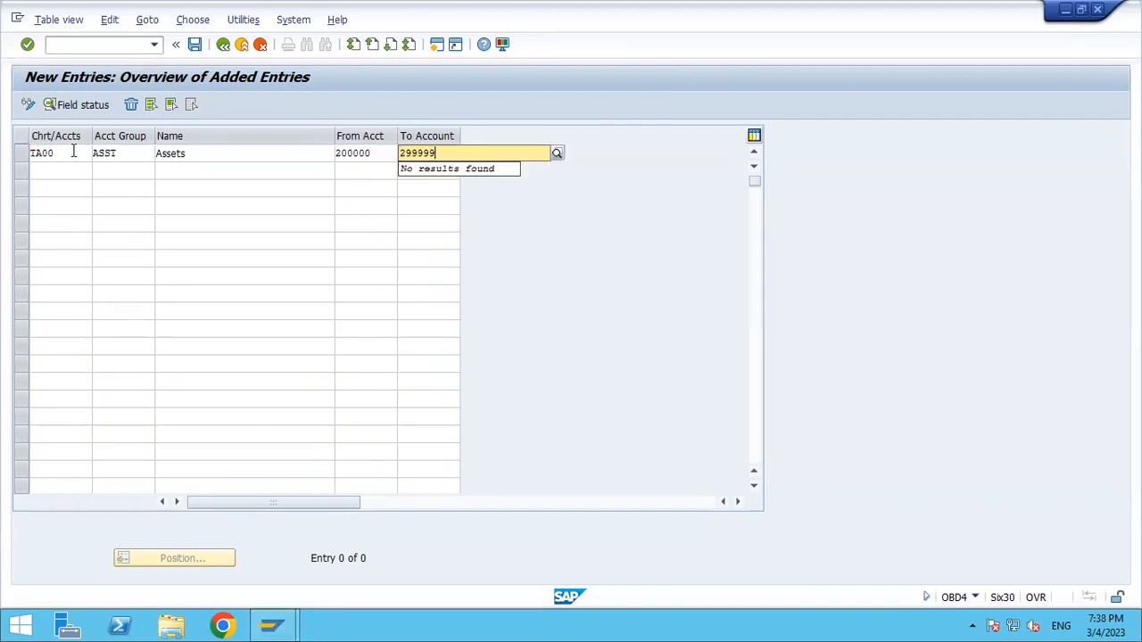
key(Tab)
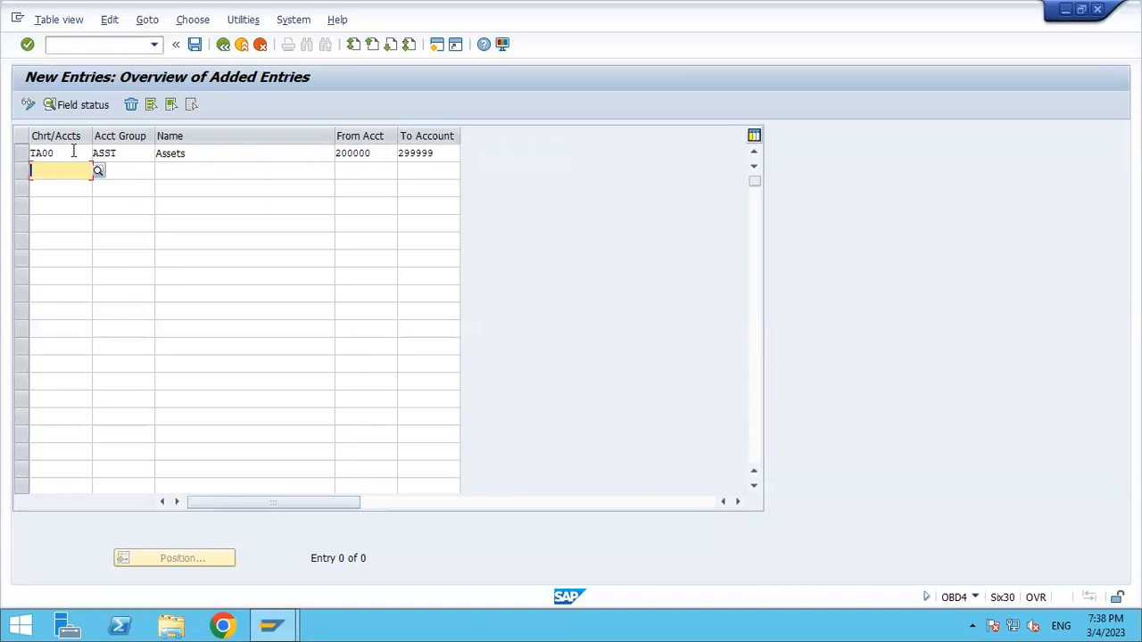
Add account group LIAB named Liabilities for chart of accounts TA00 with the account range 100000 to 199999
text(TA00)
key(Tab)
text(LIAB)
key(Tab)
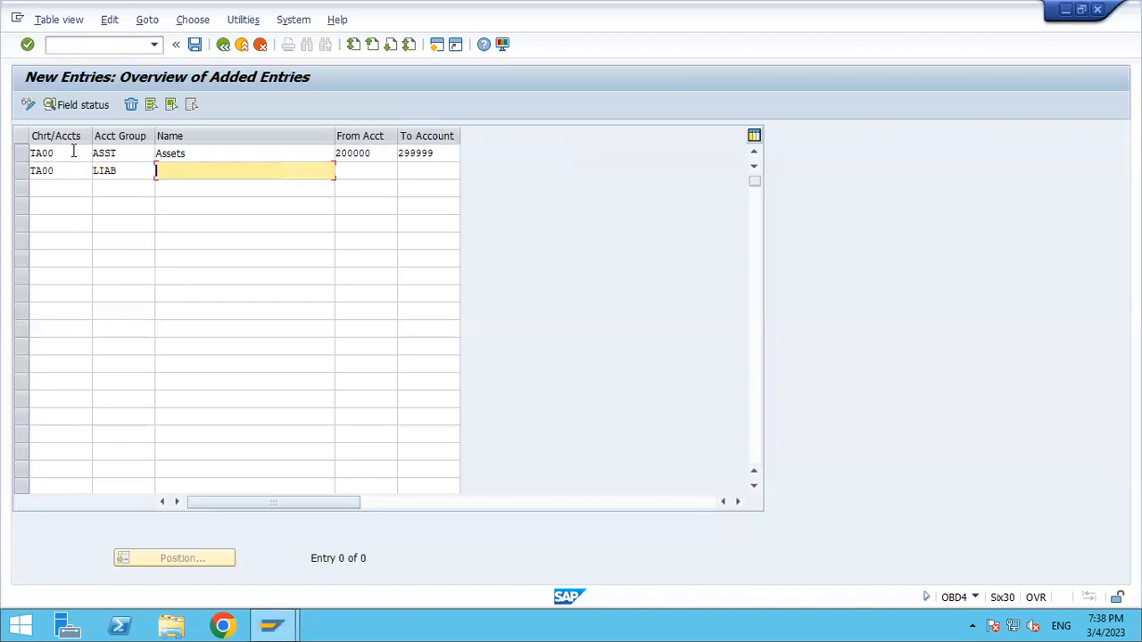
text(Liabilities)
key(Tab)
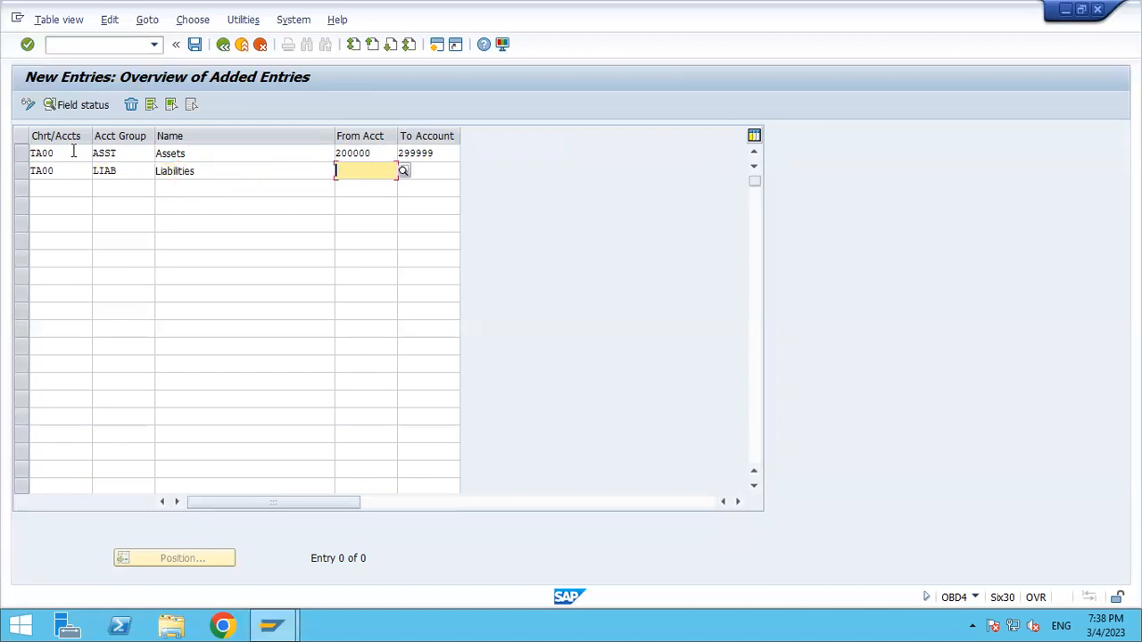
text(100000)
key(Tab)
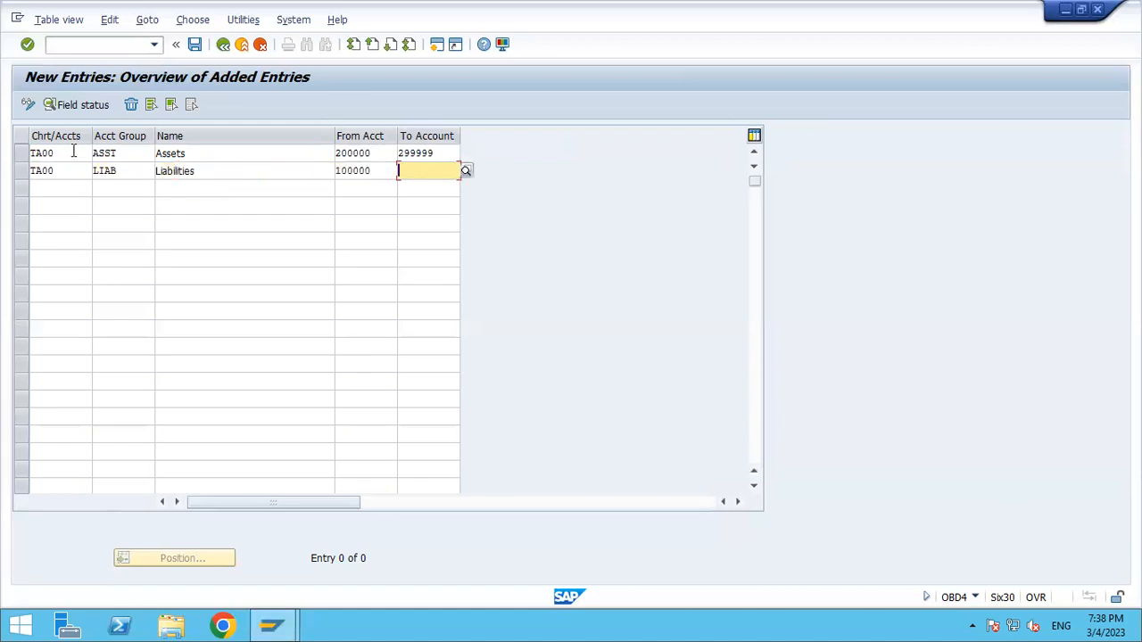
text(199999)
key(Tab)
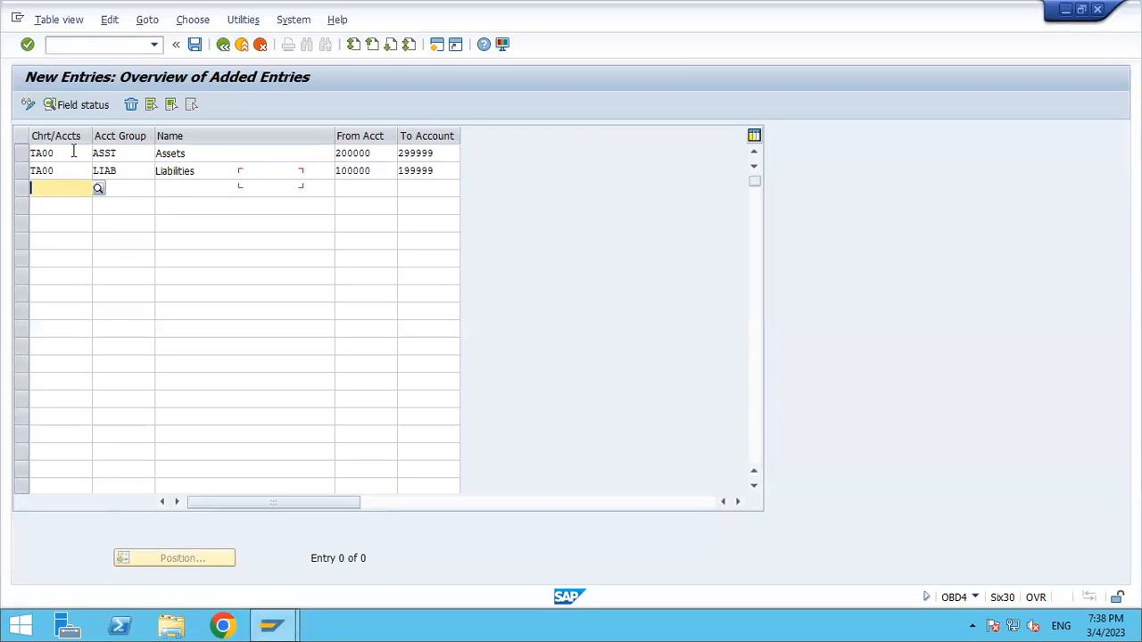
Add account group INCO named Income for chart of accounts TA00 with the account range 300000 to 399999
text(TA00)
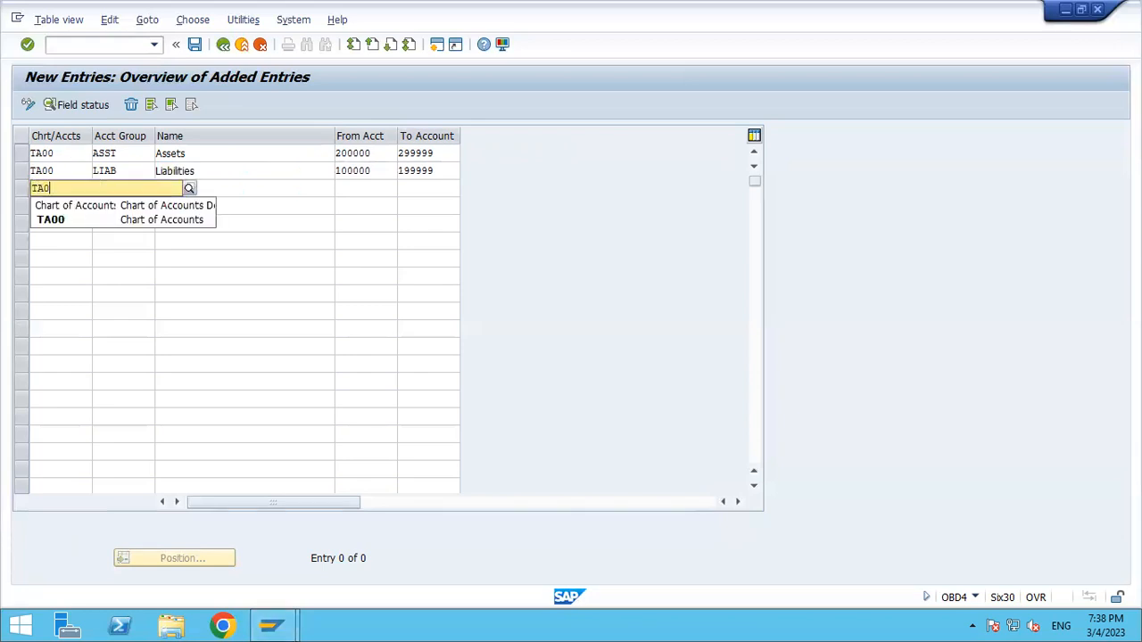
key(Tab)
text(INCO)
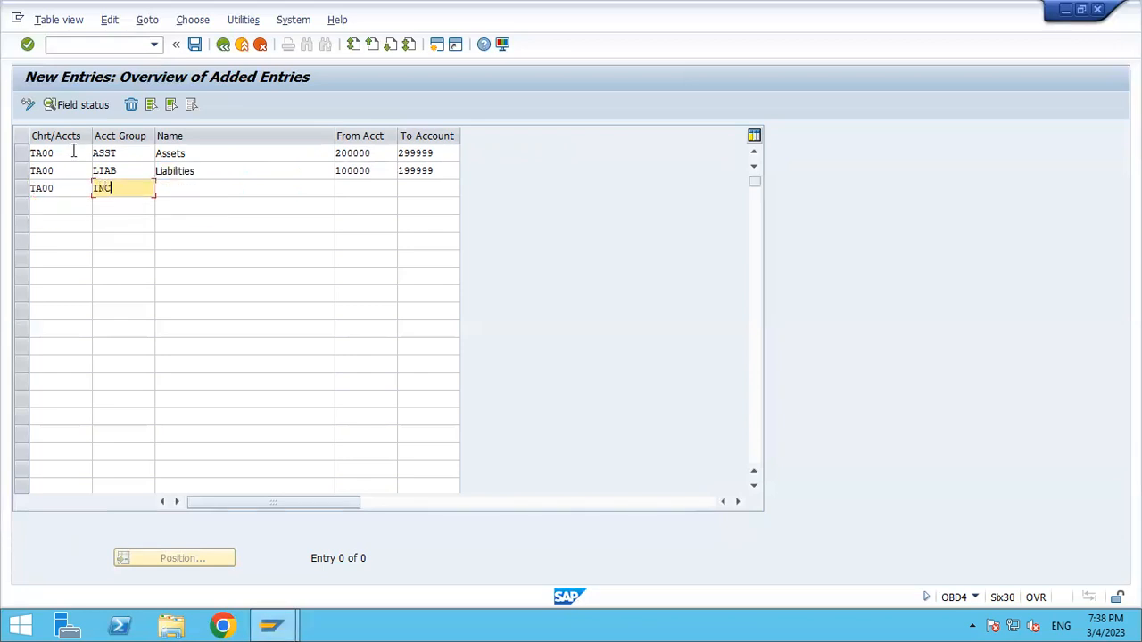
key(Tab)
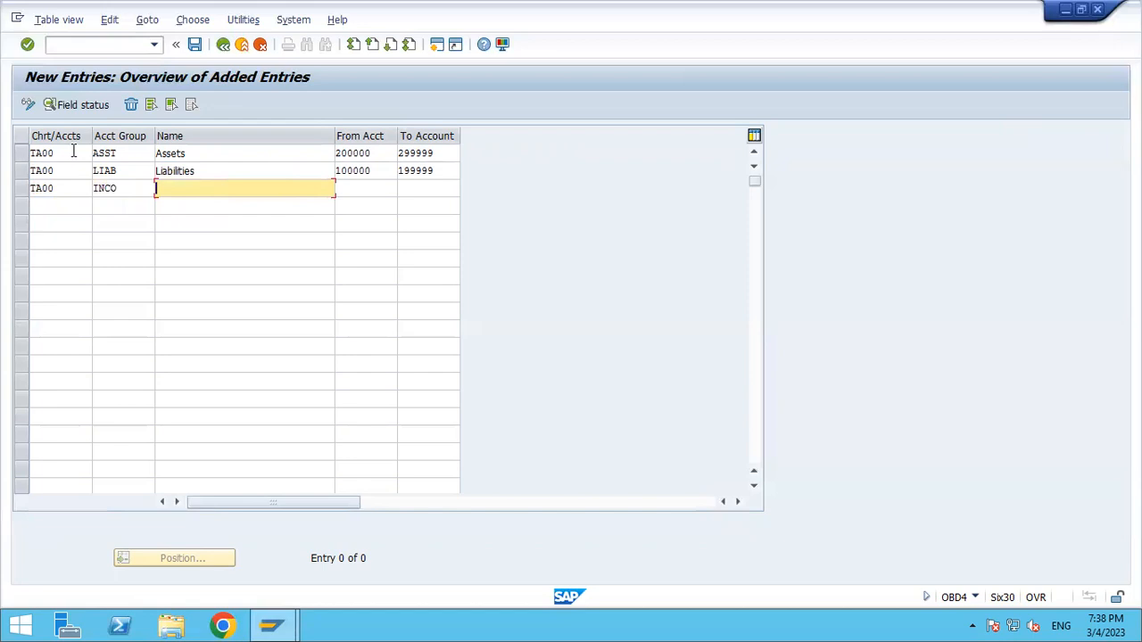
text(Income)
key(Tab)
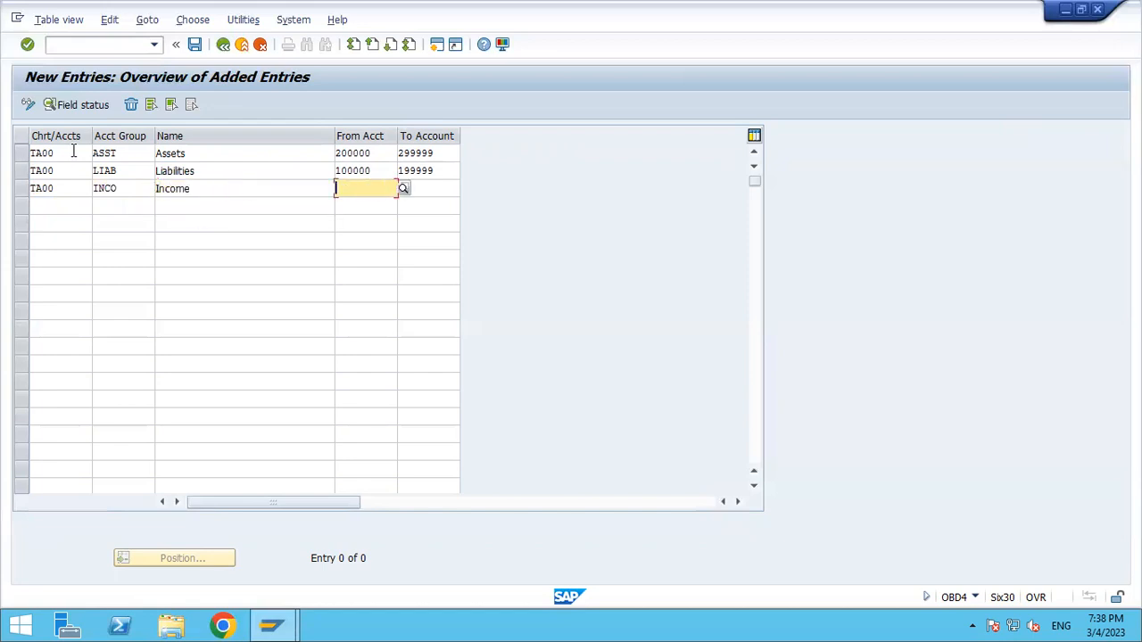
text(300000)
key(Tab)
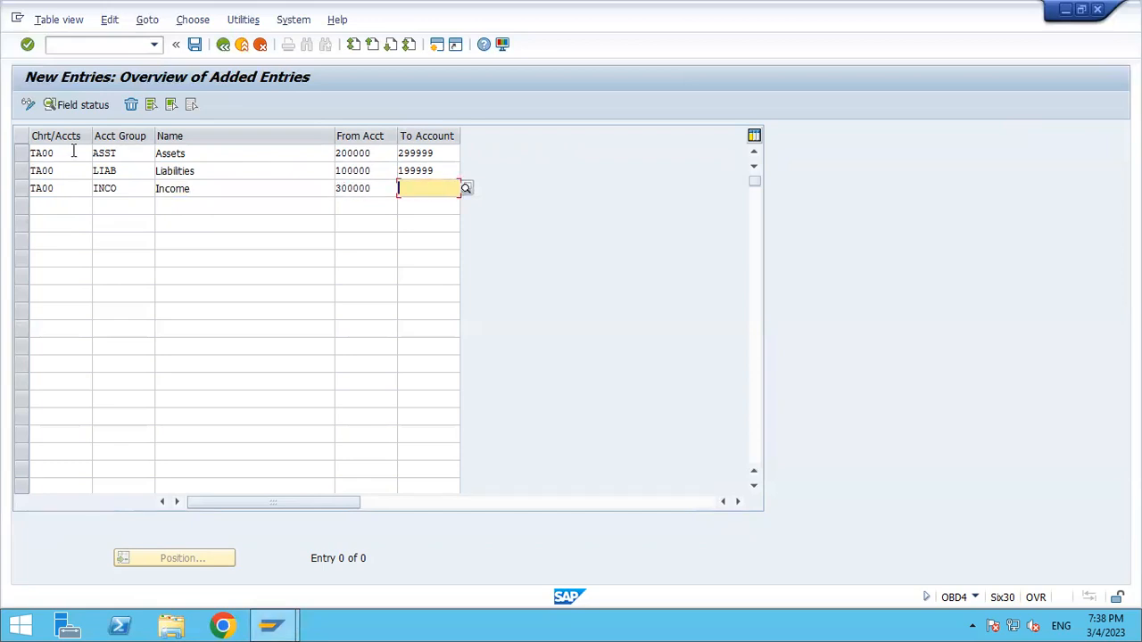
text(399999)
key(Tab)
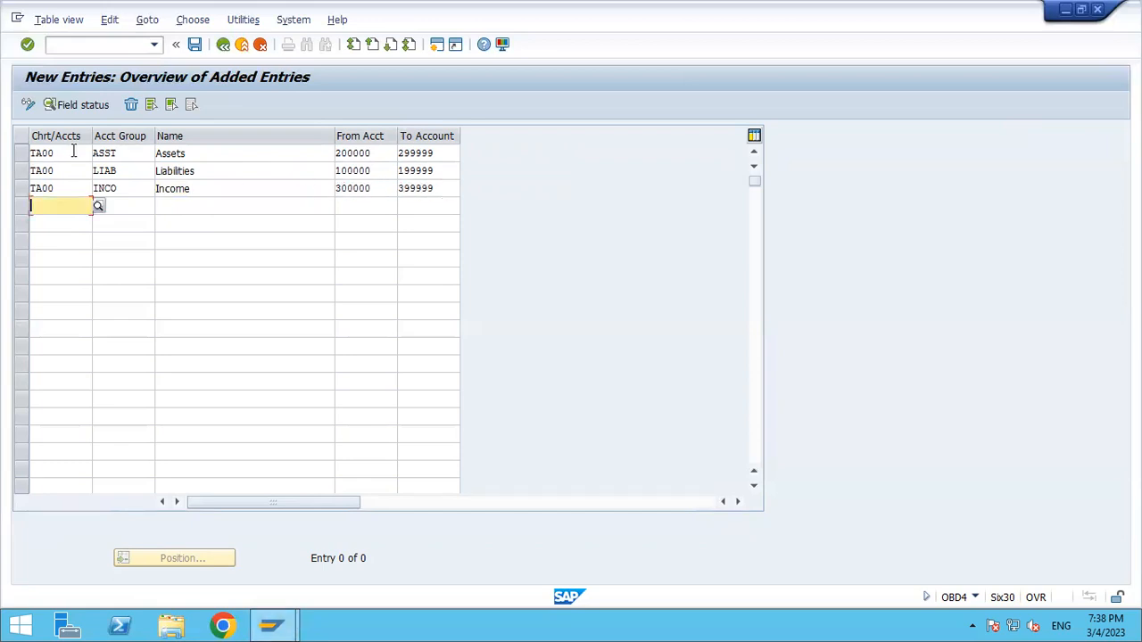
Add account group EXPE named Expenses for chart of accounts TA00 with the account range 400000 to 499999
text(TA00)
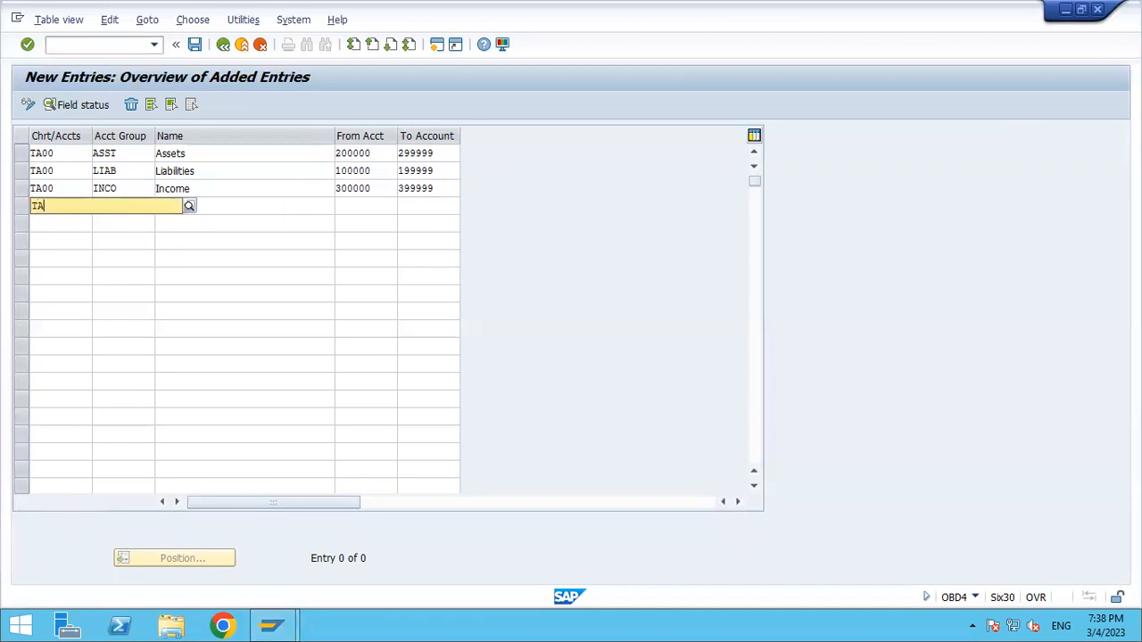
key(Tab)
text(EXPE)
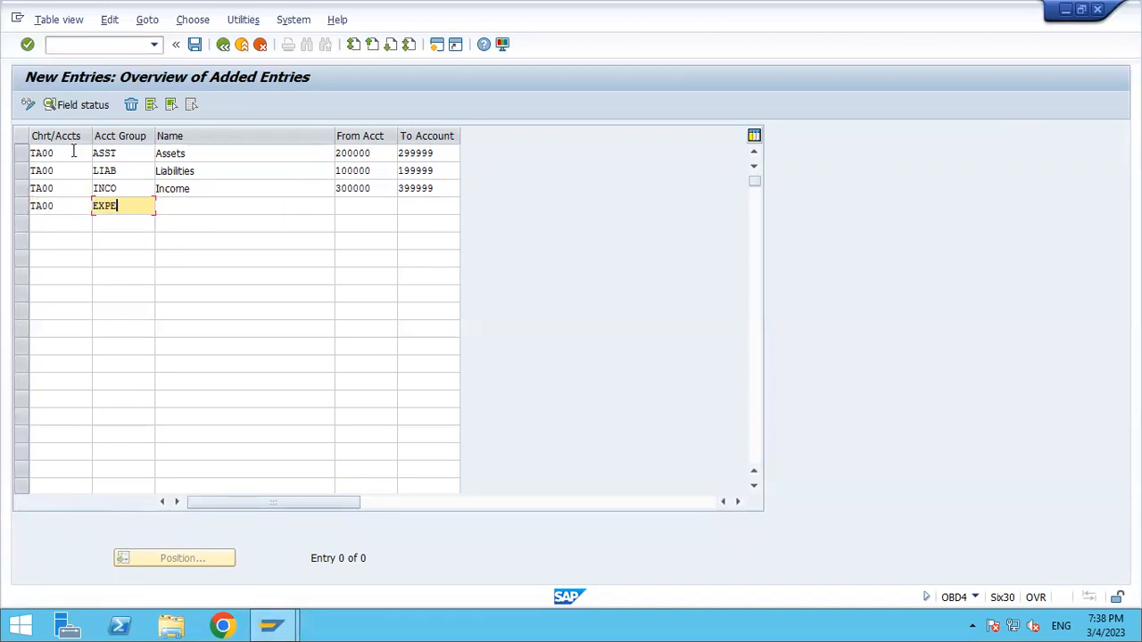
key(Tab)
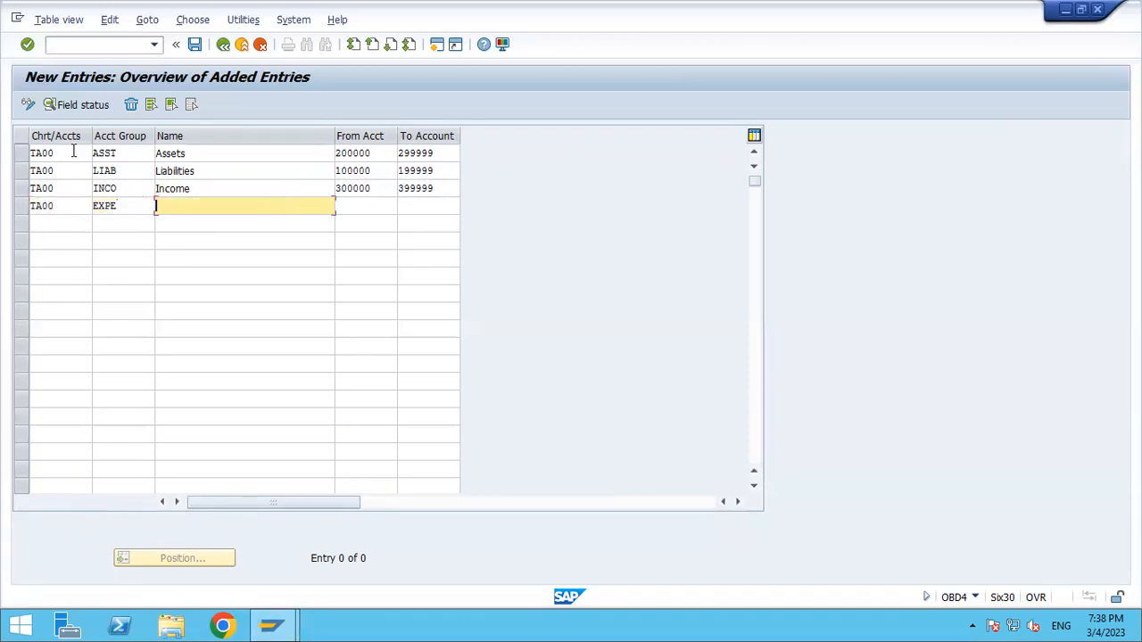
text(Expe)
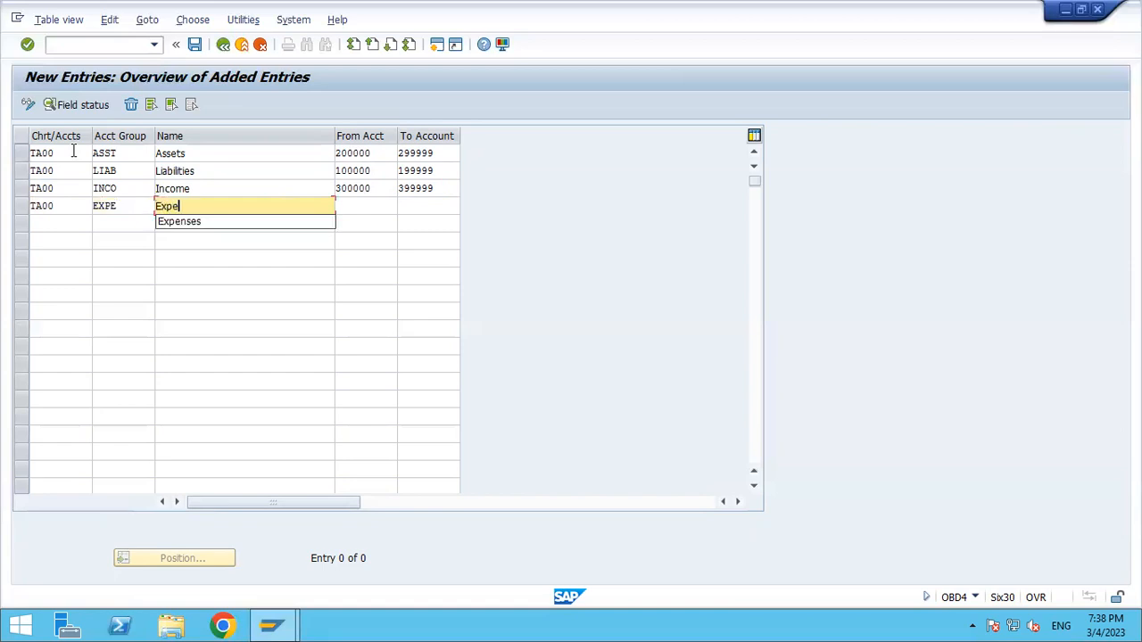
text(nses)
key(Tab)
text(400000)
key(Tab)
text(499999)
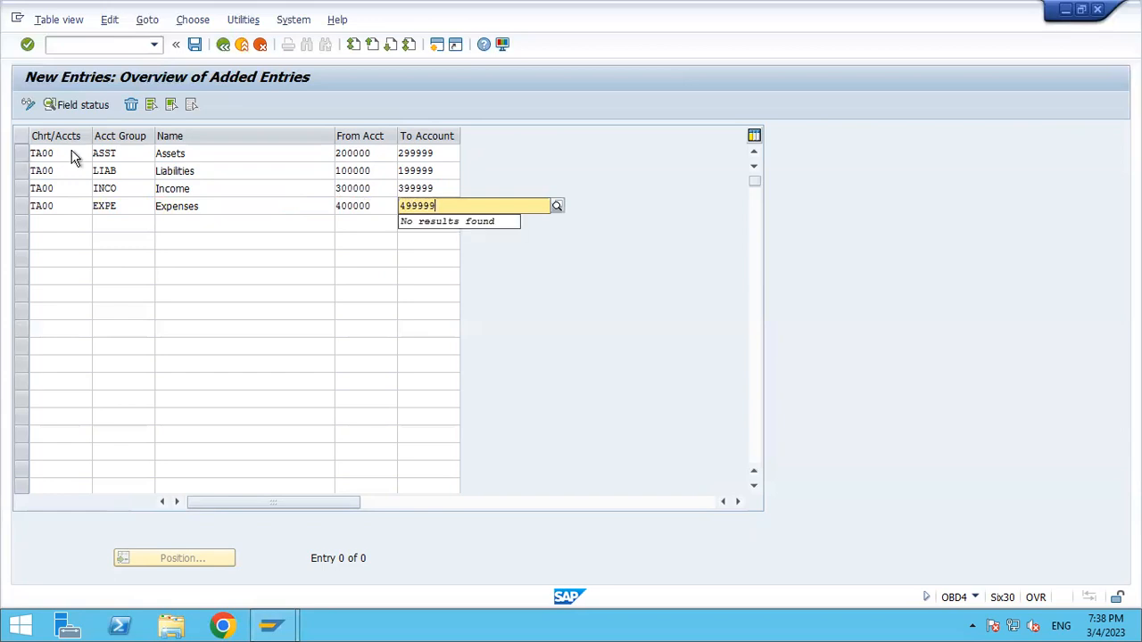
Save the four TA00 account groups under customizing request TT1K900046
key(Return)
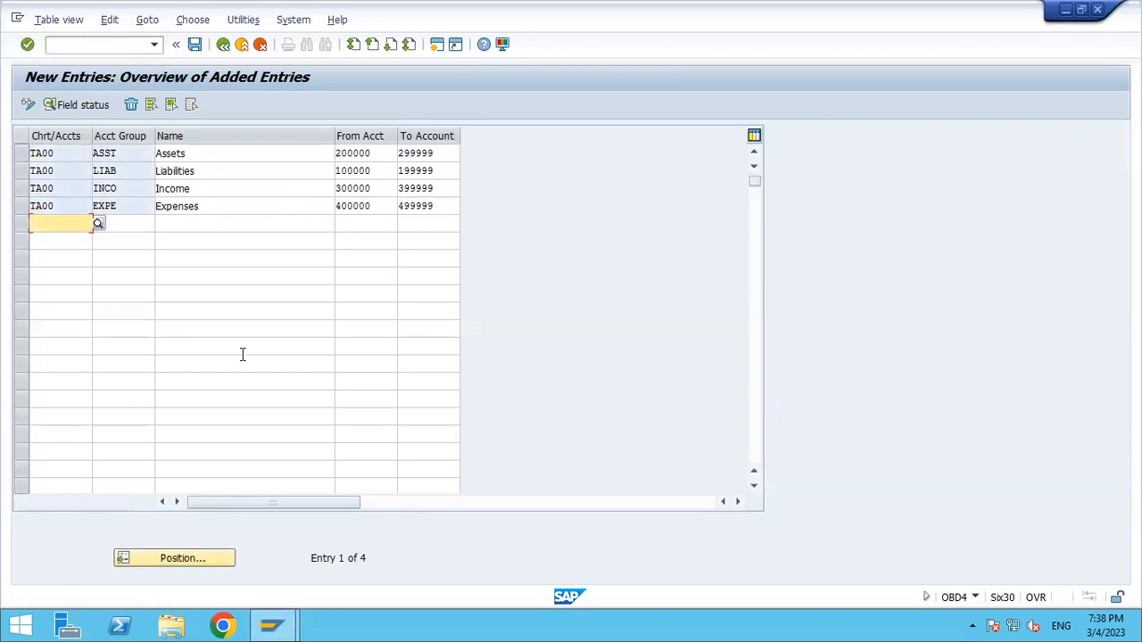
click(194, 44)
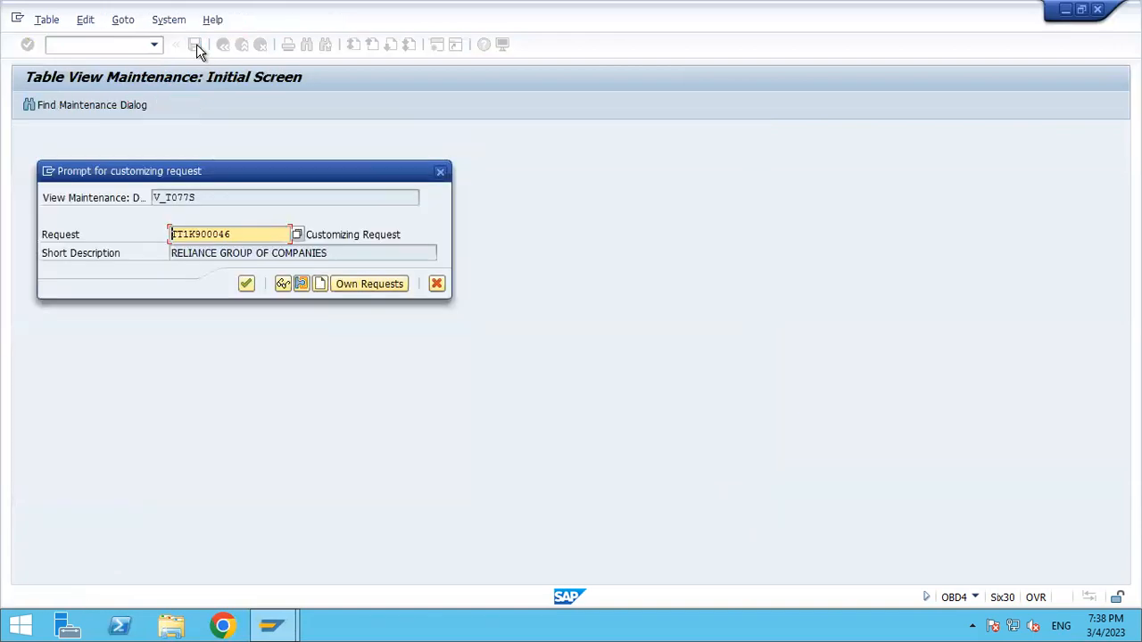
click(246, 283)
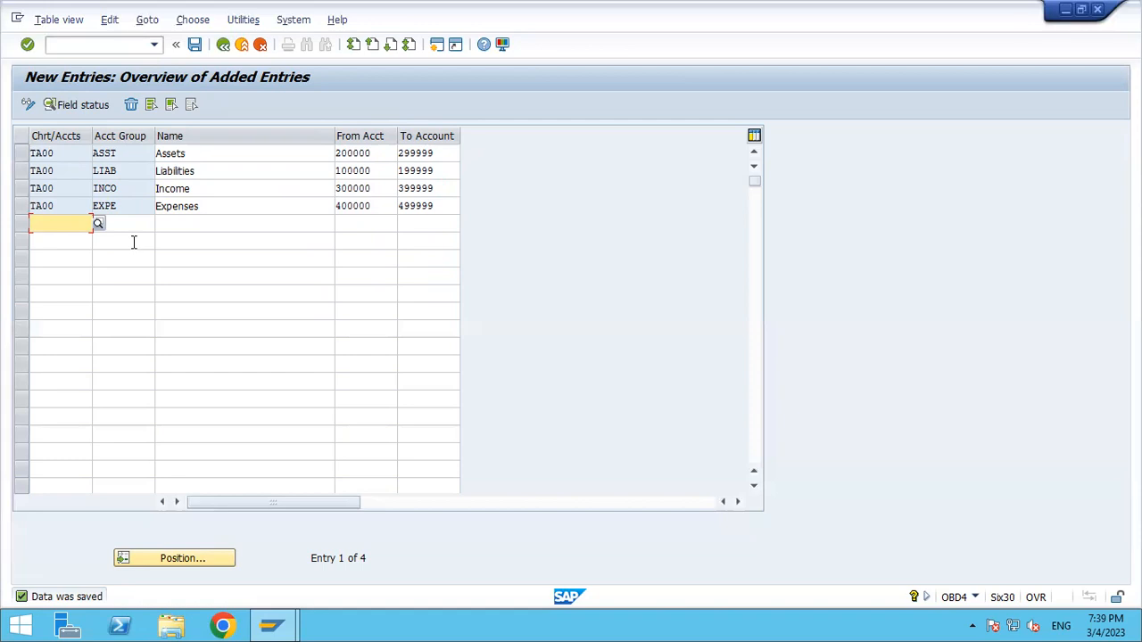
Return to the G/L account groups overview and position the list at chart of accounts TA00
click(21, 206)
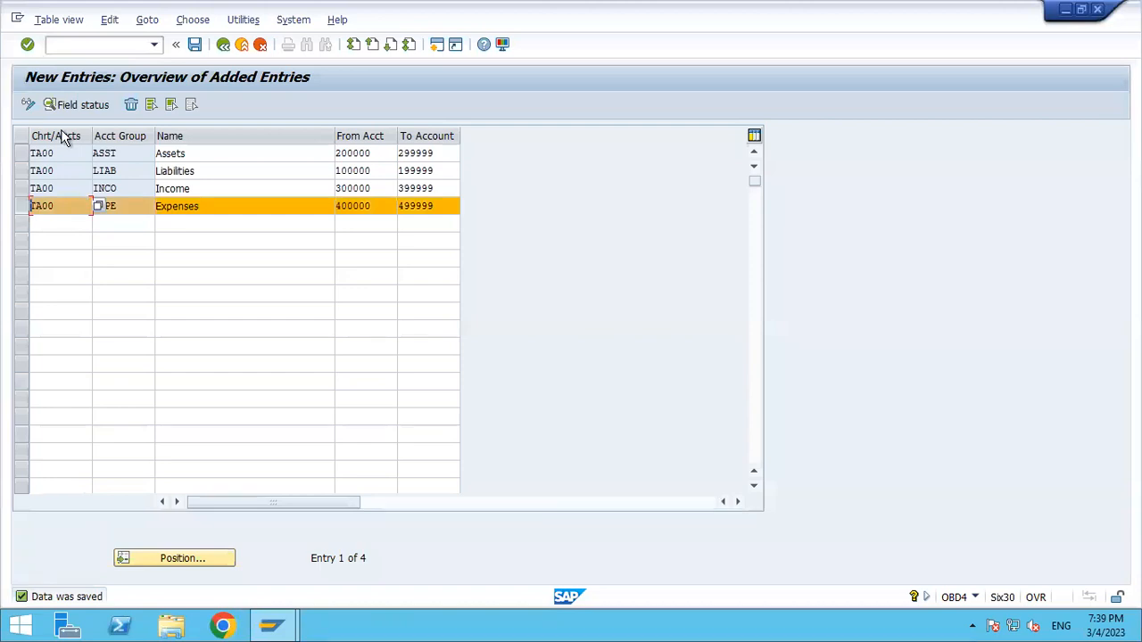
key(Return)
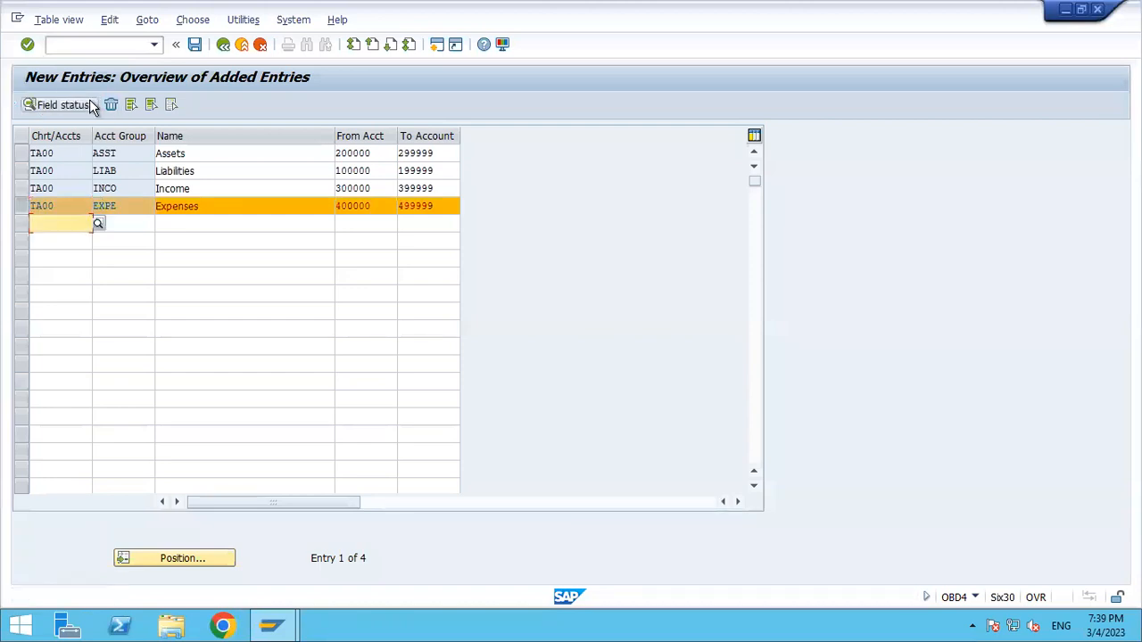
click(23, 210)
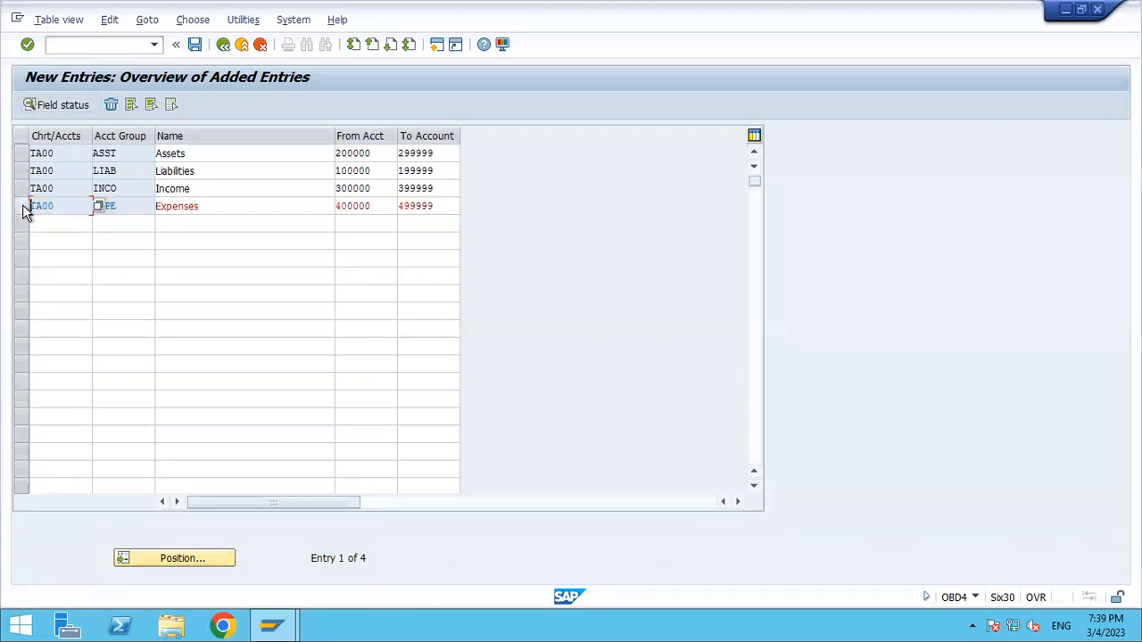
click(24, 208)
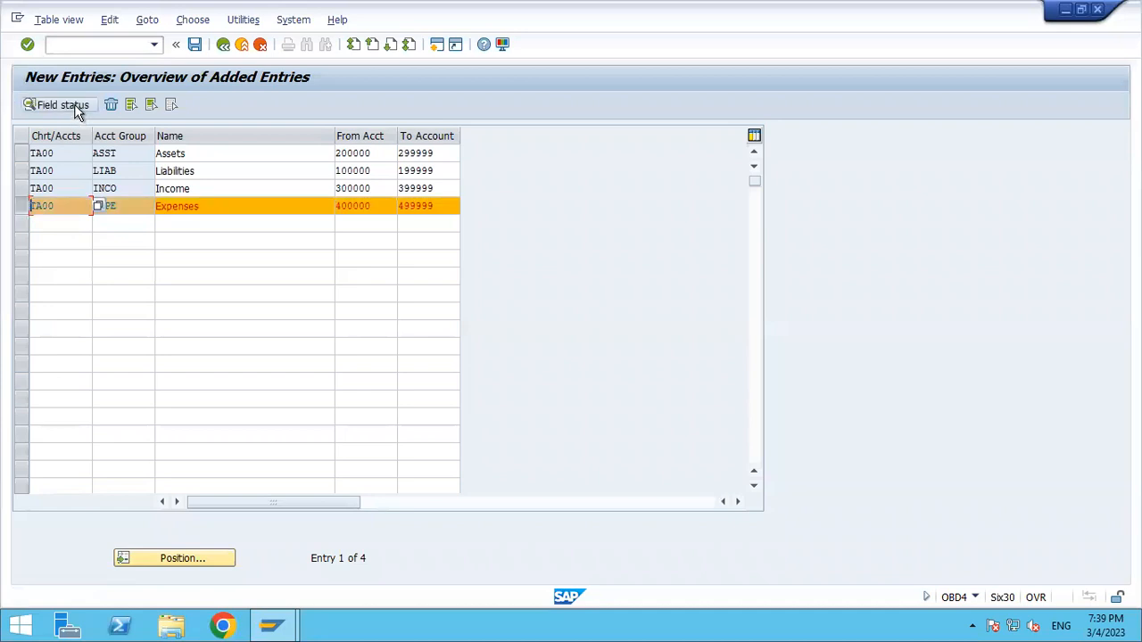
click(223, 45)
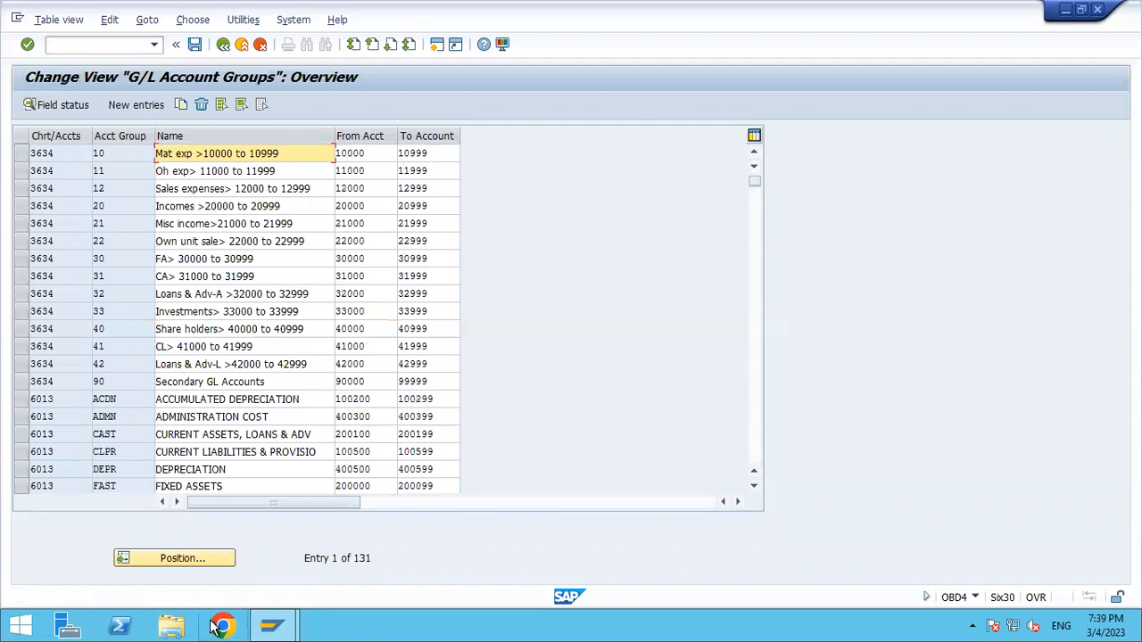
click(205, 560)
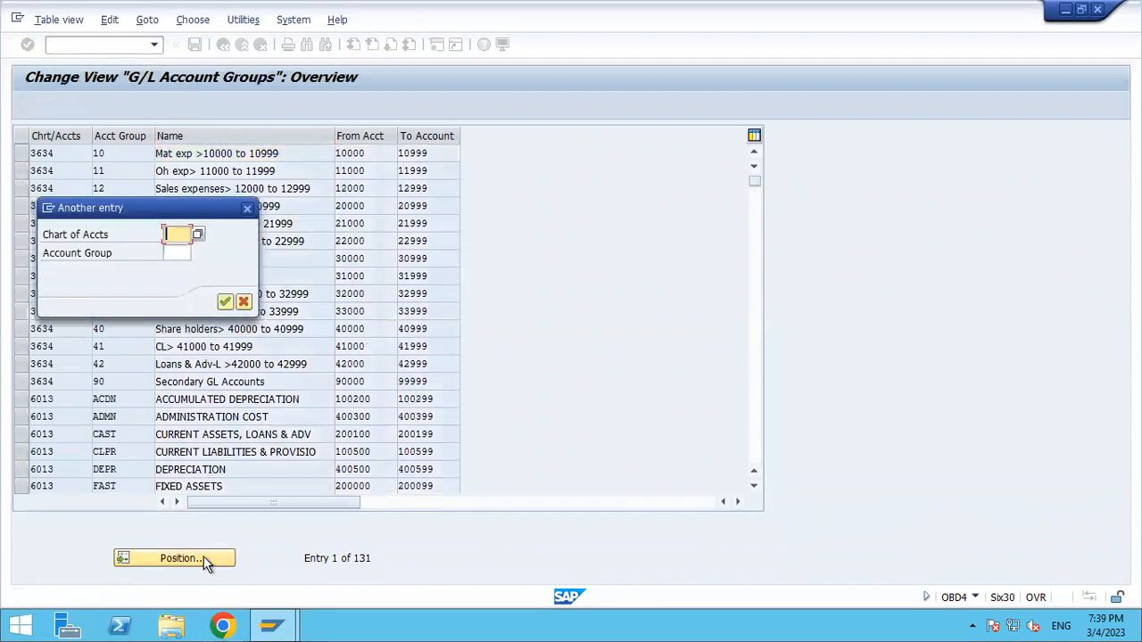
text(TA00)
key(Return)
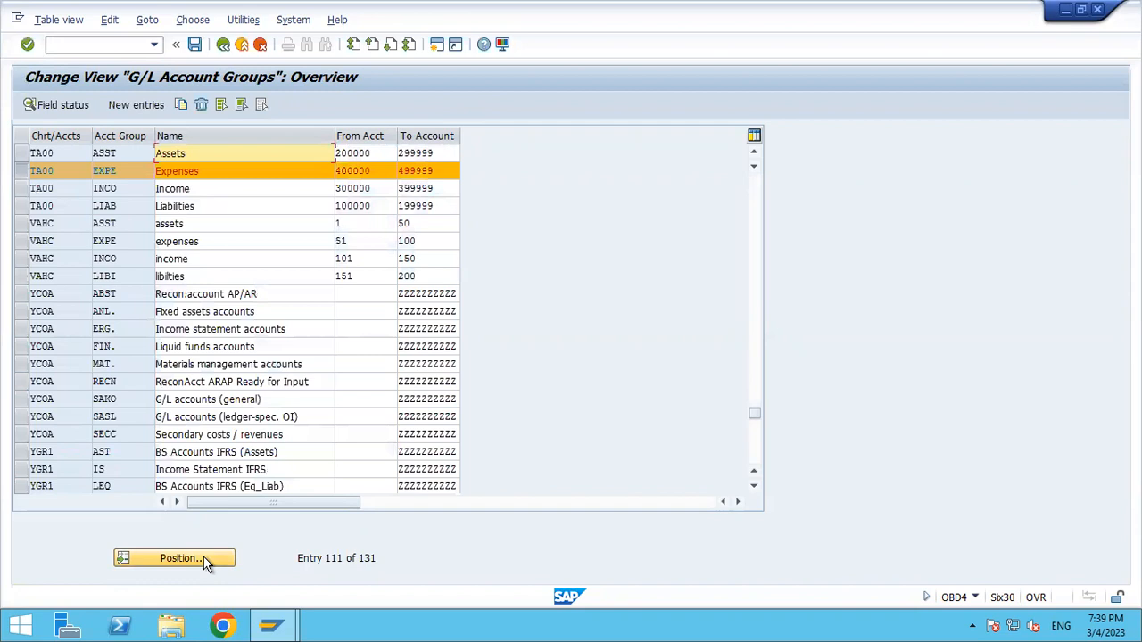
View the Control field status settings of the TA00 account group EXPE and return to the IMG structure
click(194, 175)
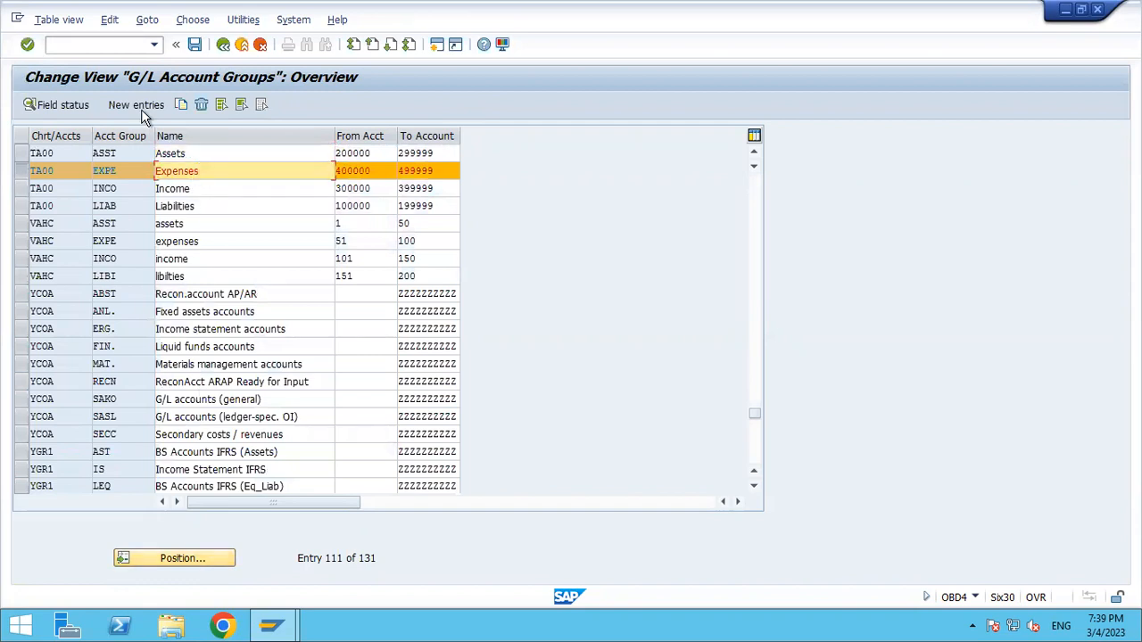
click(83, 106)
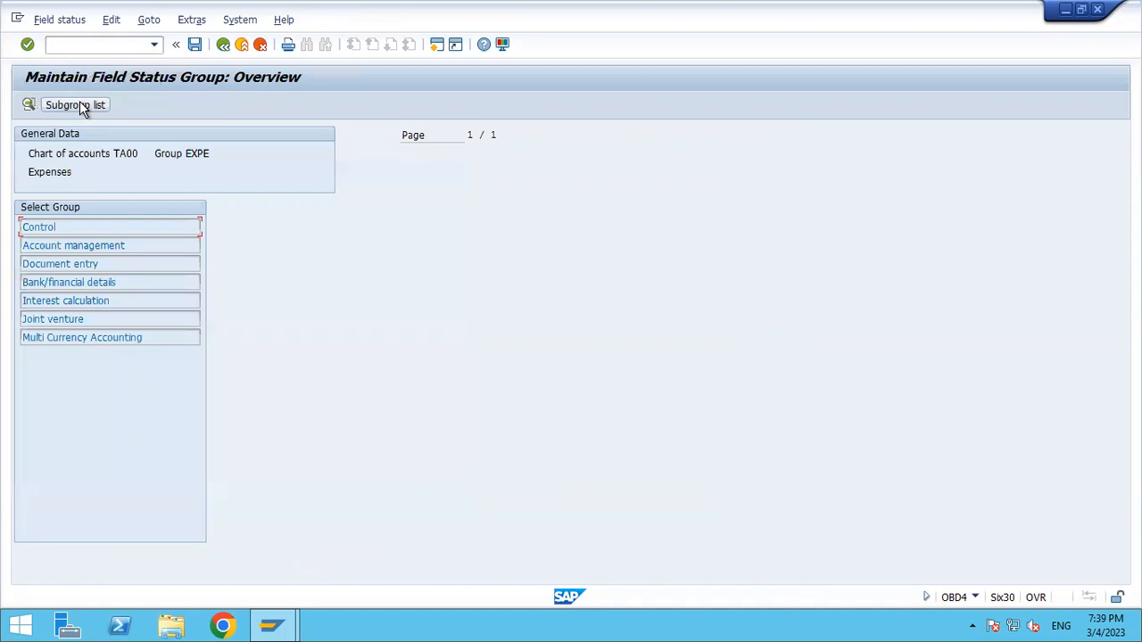
double_click(54, 227)
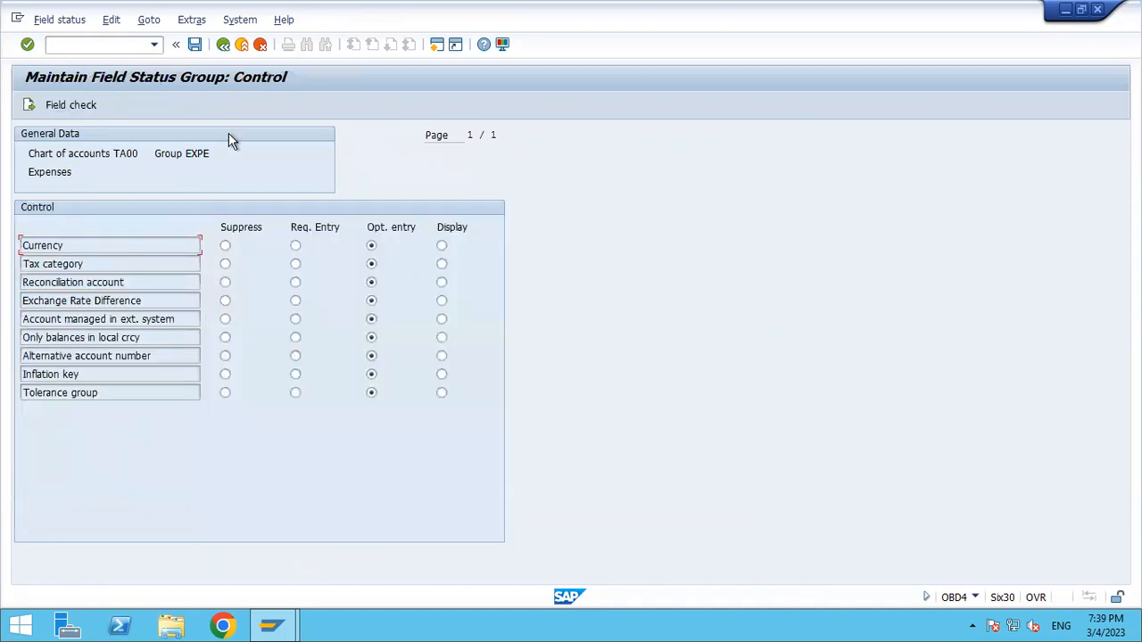
click(241, 45)
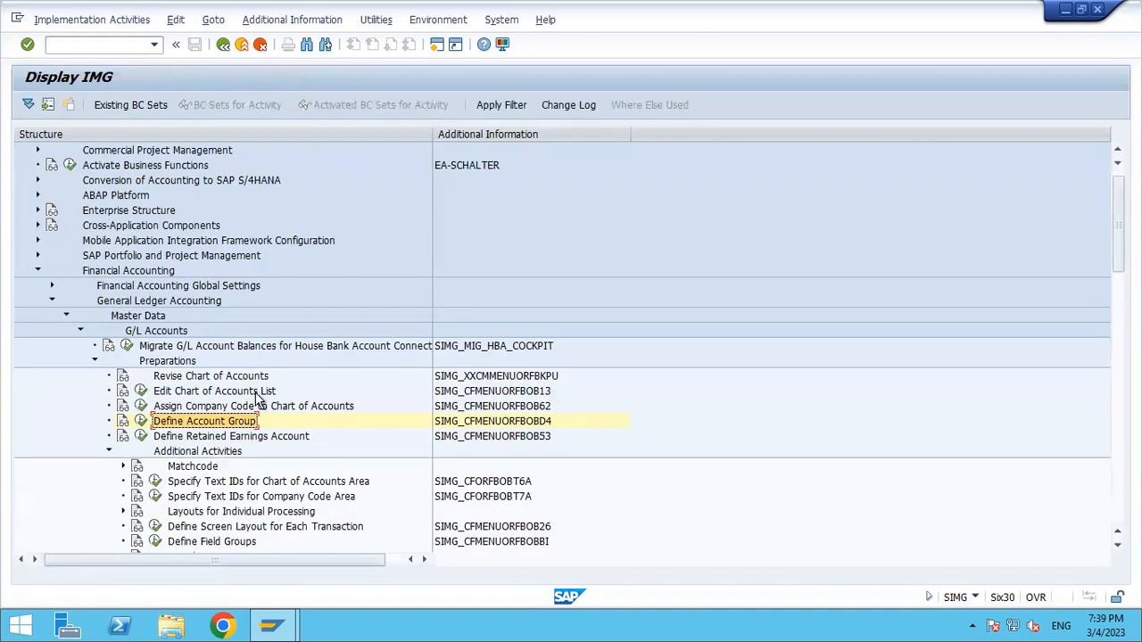
Open the Define Retained Earnings Account activity for chart of accounts TA00
click(246, 438)
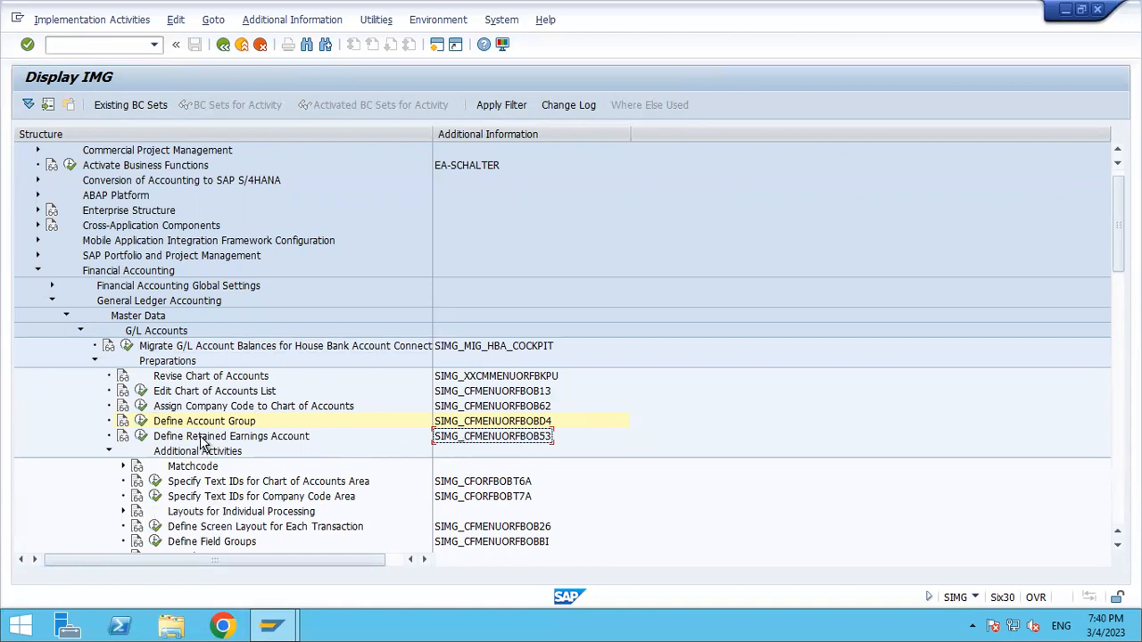
click(202, 437)
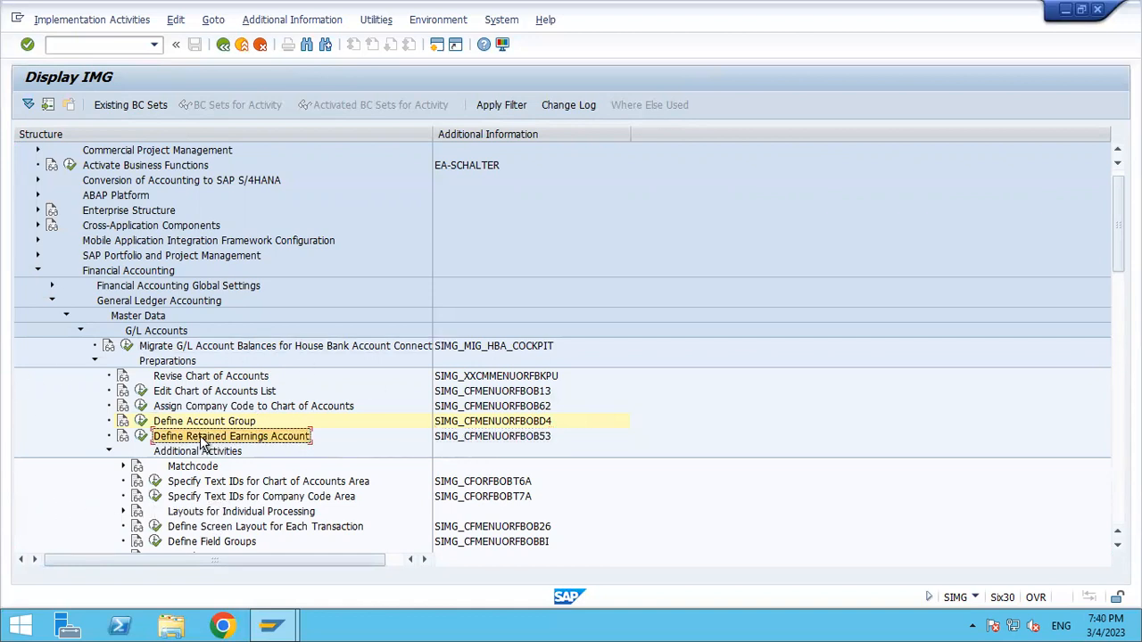
click(141, 437)
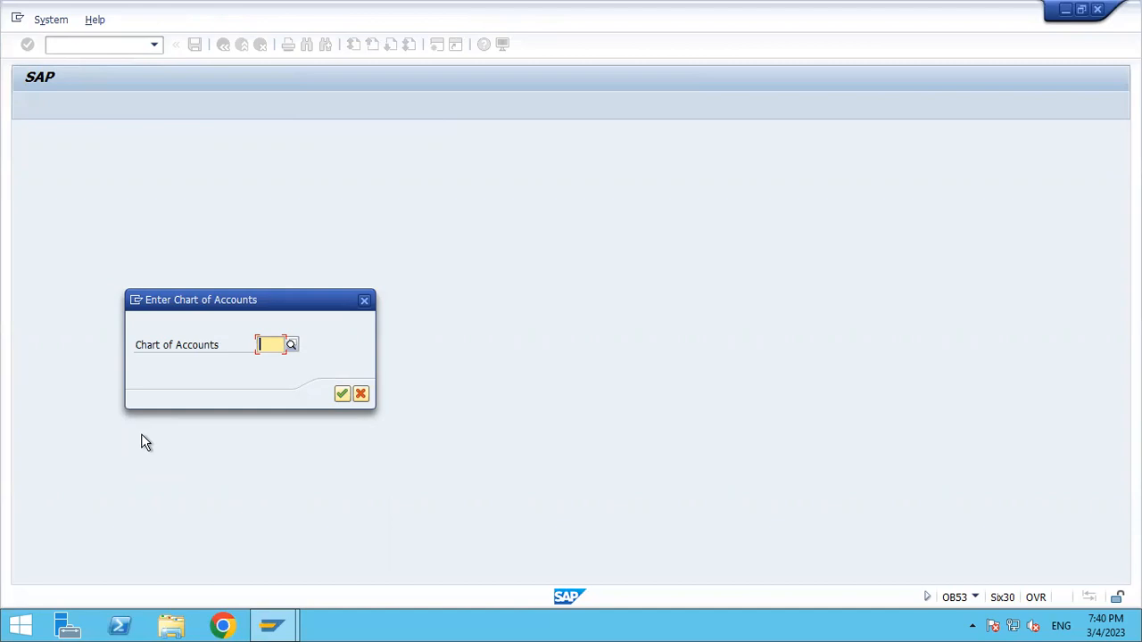
text(TA)
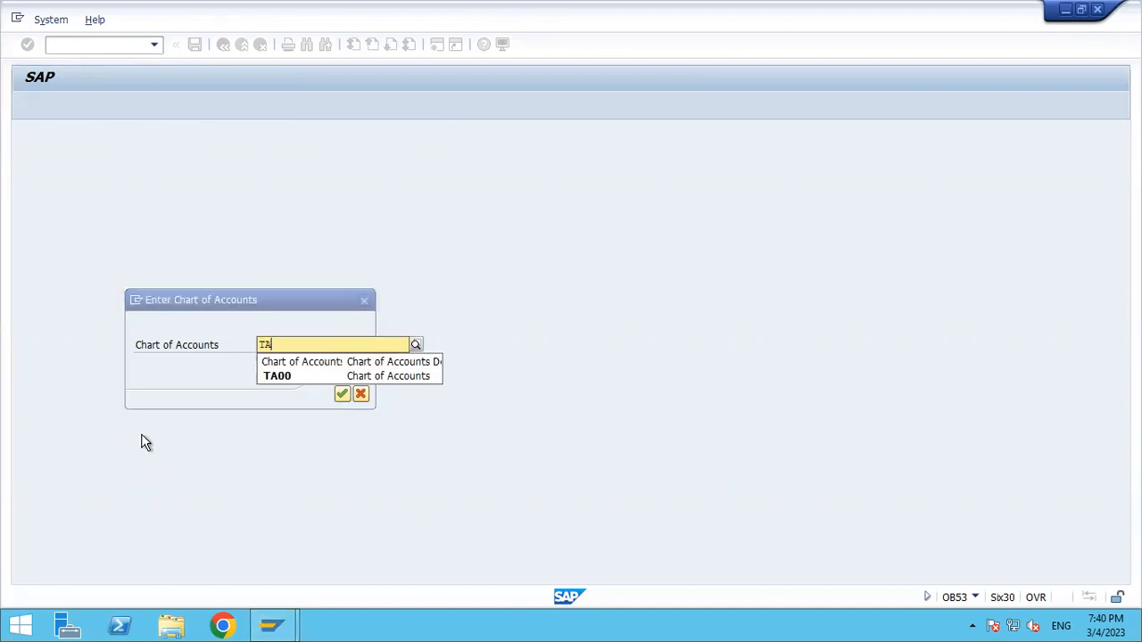
text(00)
key(Down)
key(Return)
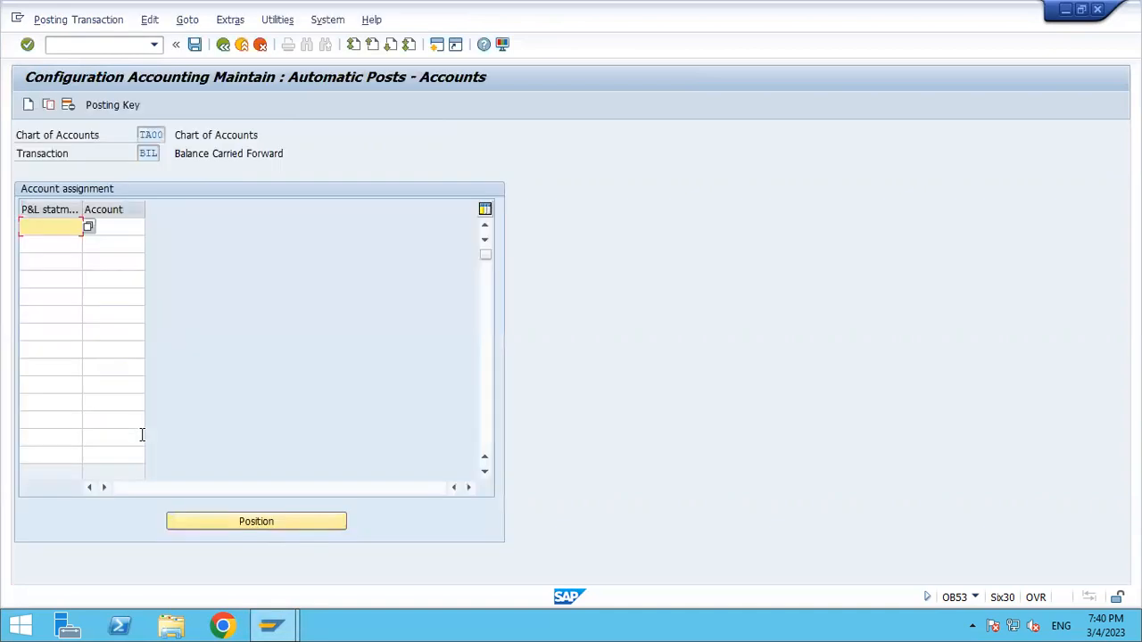
Add P&L statement account type X without an account, save it under customizing request TT1K900046, and return to the IMG
text(x)
key(Return)
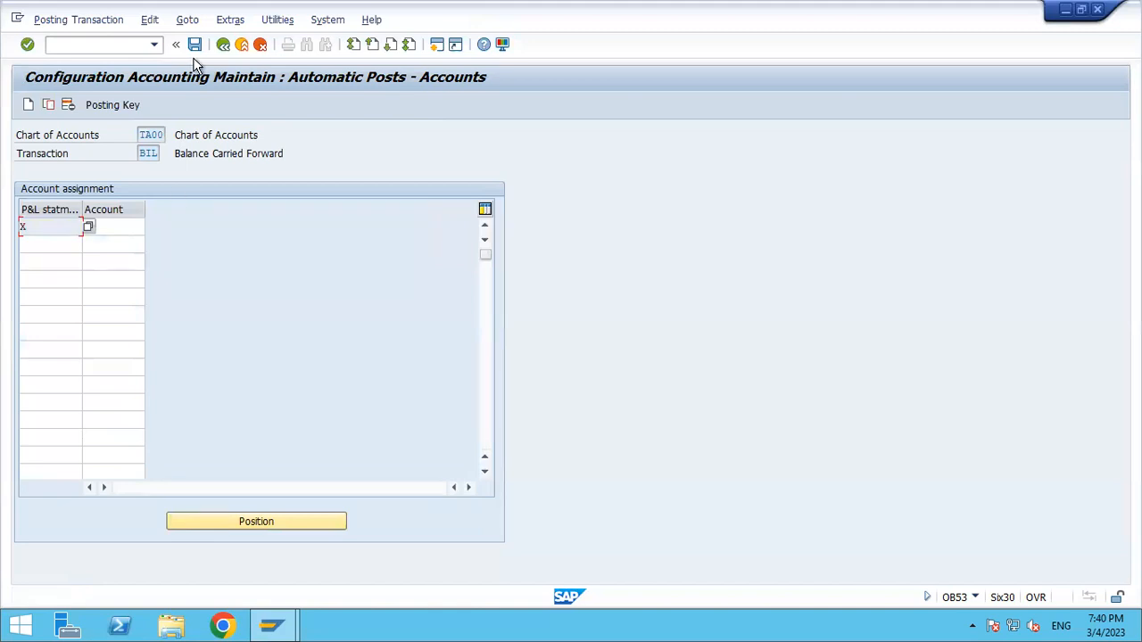
click(195, 46)
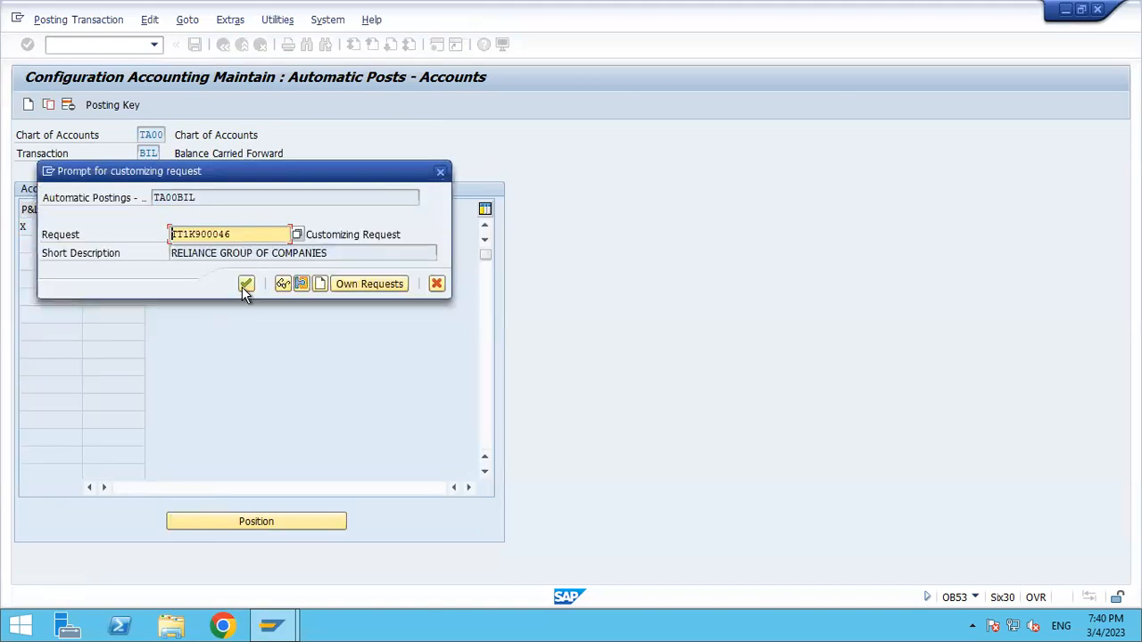
click(243, 286)
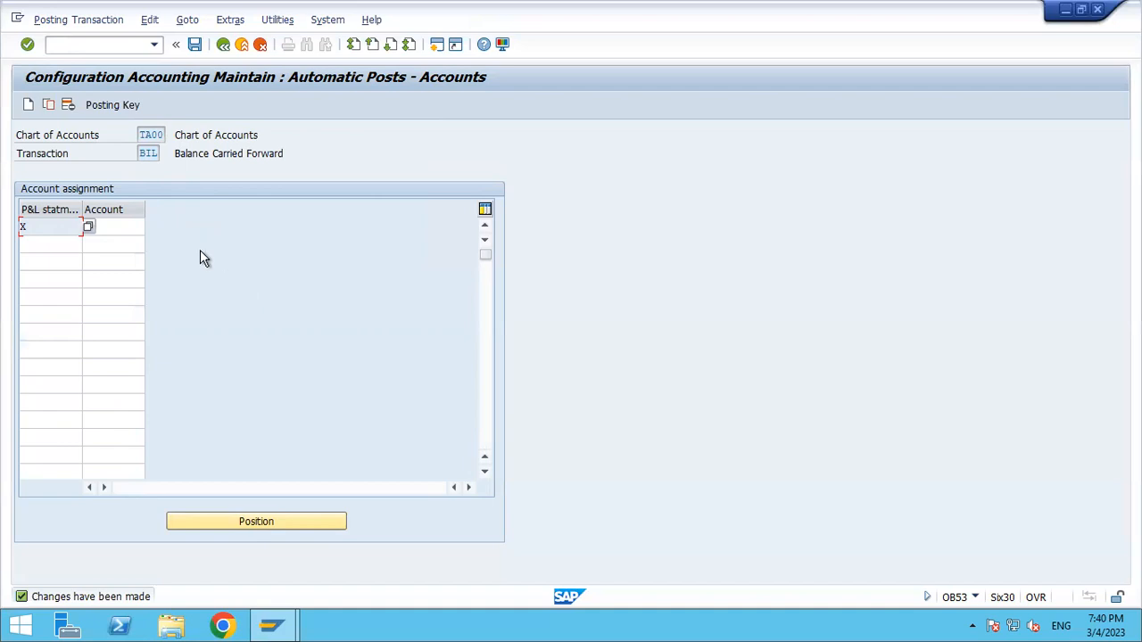
click(126, 226)
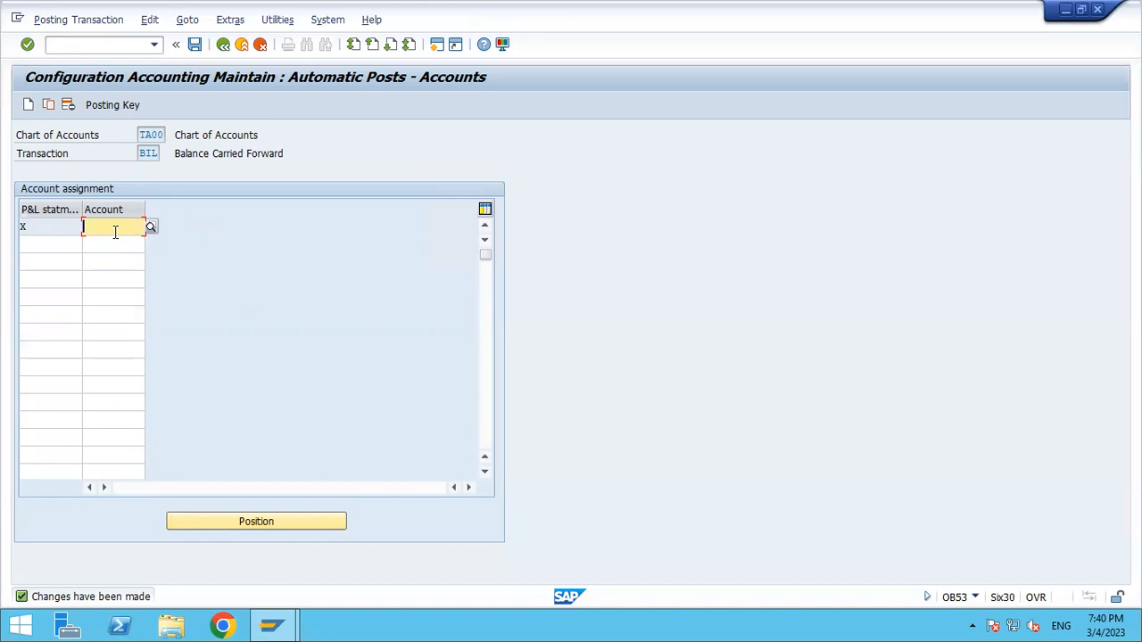
click(195, 45)
click(223, 43)
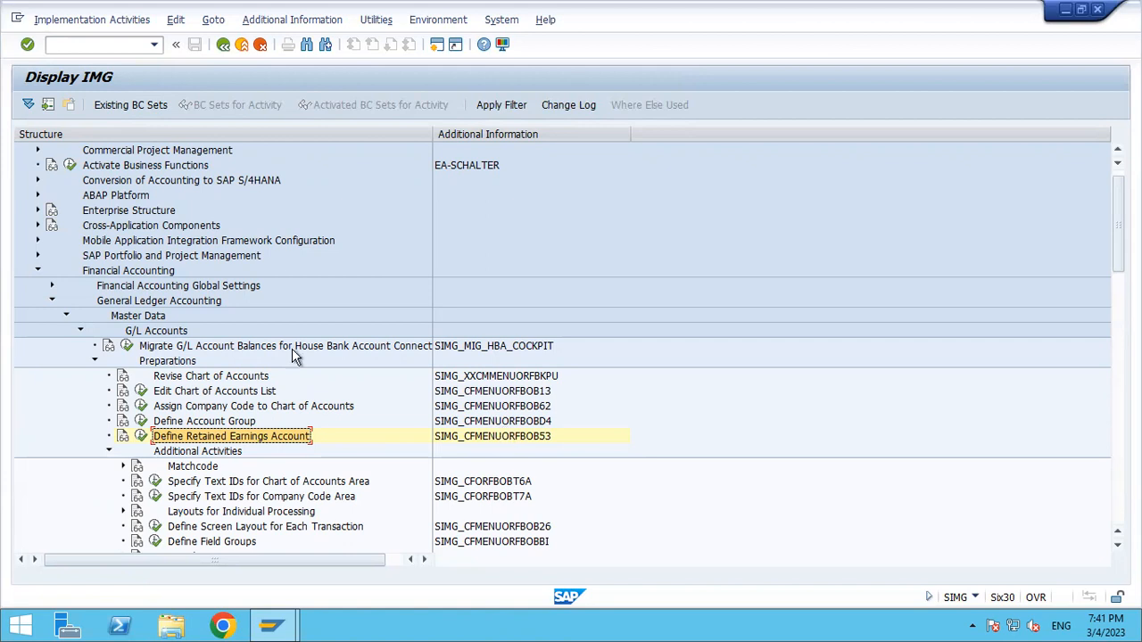
key(Down)
key(Down)
key(Down)
key(Down)
key(Down)
key(Down)
key(Down)
key(Down)
key(Down)
key(Down)
key(Down)
key(Down)
key(Down)
key(Down)
key(Down)
key(Down)
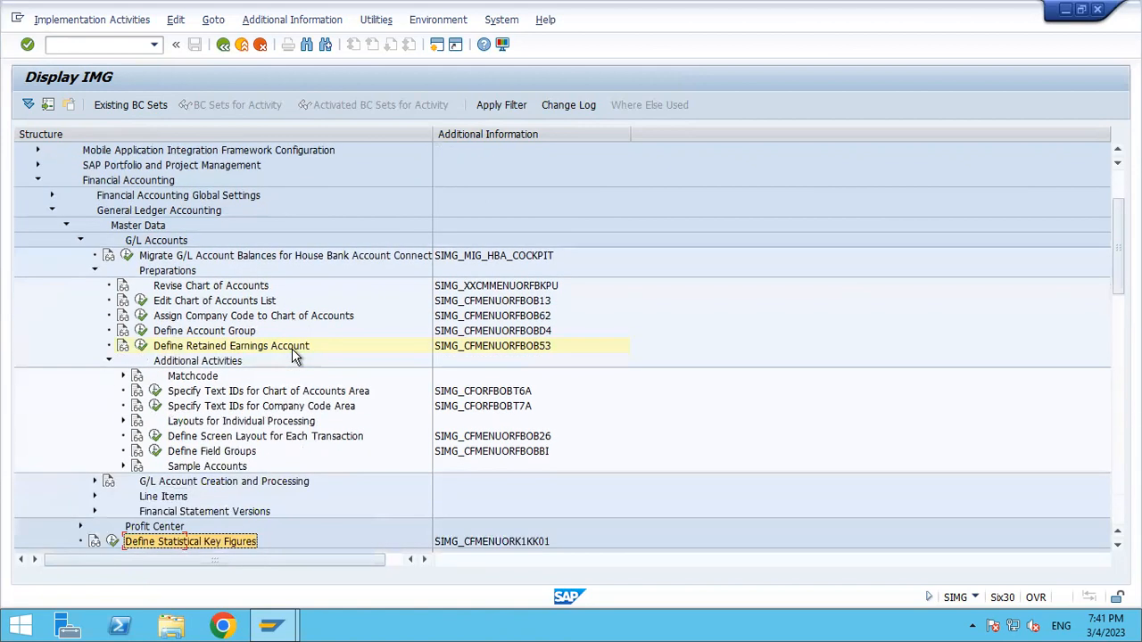
Collapse the Master Data node under General Ledger Accounting
key(Up)
key(Up)
key(Up)
key(Up)
key(Up)
key(Up)
key(Up)
key(Up)
key(Up)
key(Up)
key(Up)
key(Up)
key(Up)
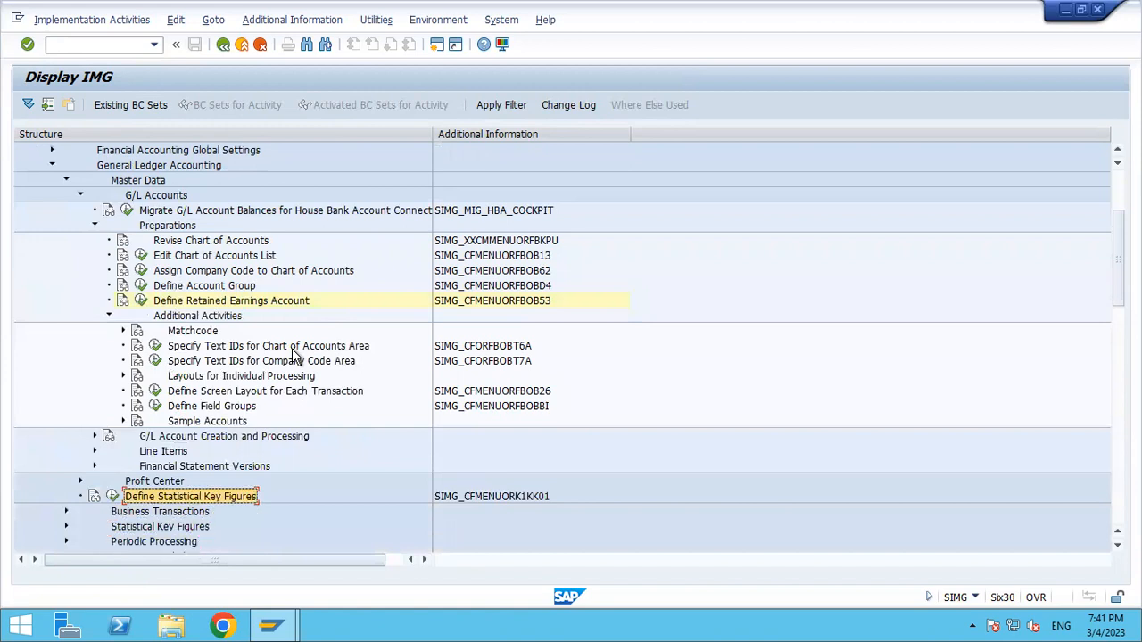
key(Up)
key(Up)
key(Up)
key(Up)
key(Up)
key(Up)
key(Up)
key(Up)
key(Up)
key(Up)
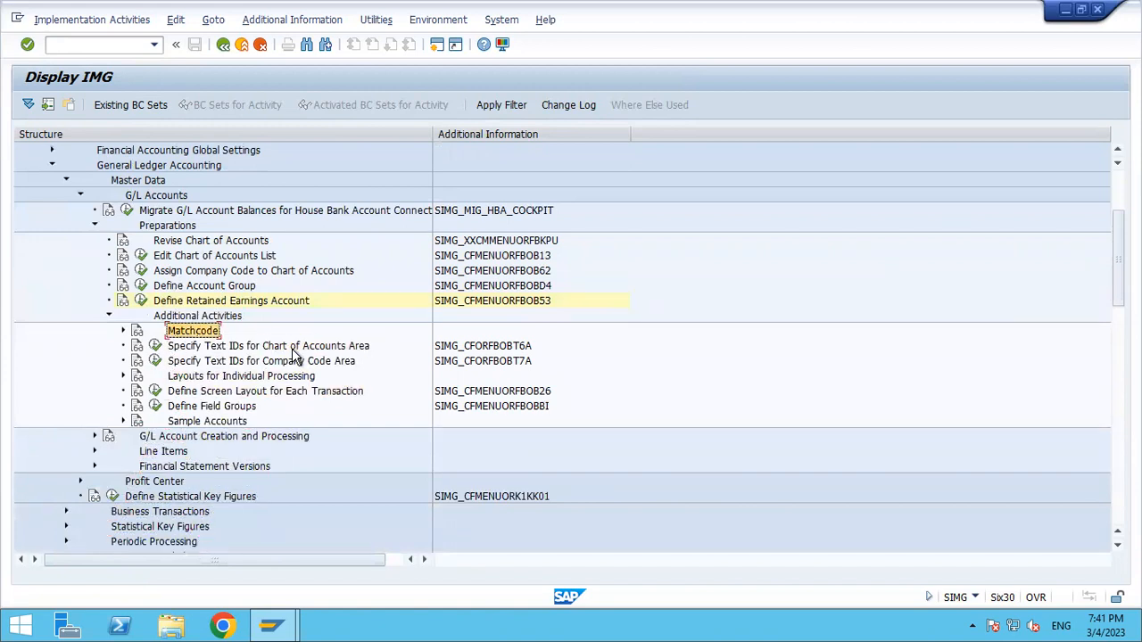
key(Up)
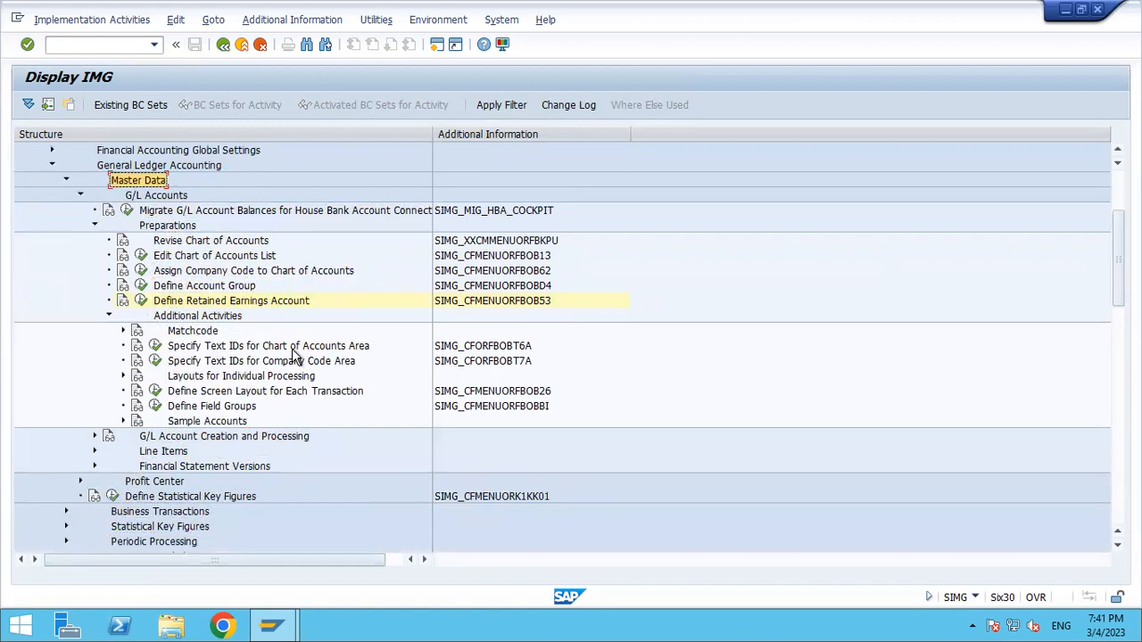
key(Left)
Expand the Financial Accounting Global Settings node in the IMG structure
key(Up)
key(Up)
key(Up)
key(Up)
key(Down)
key(Down)
key(Right)
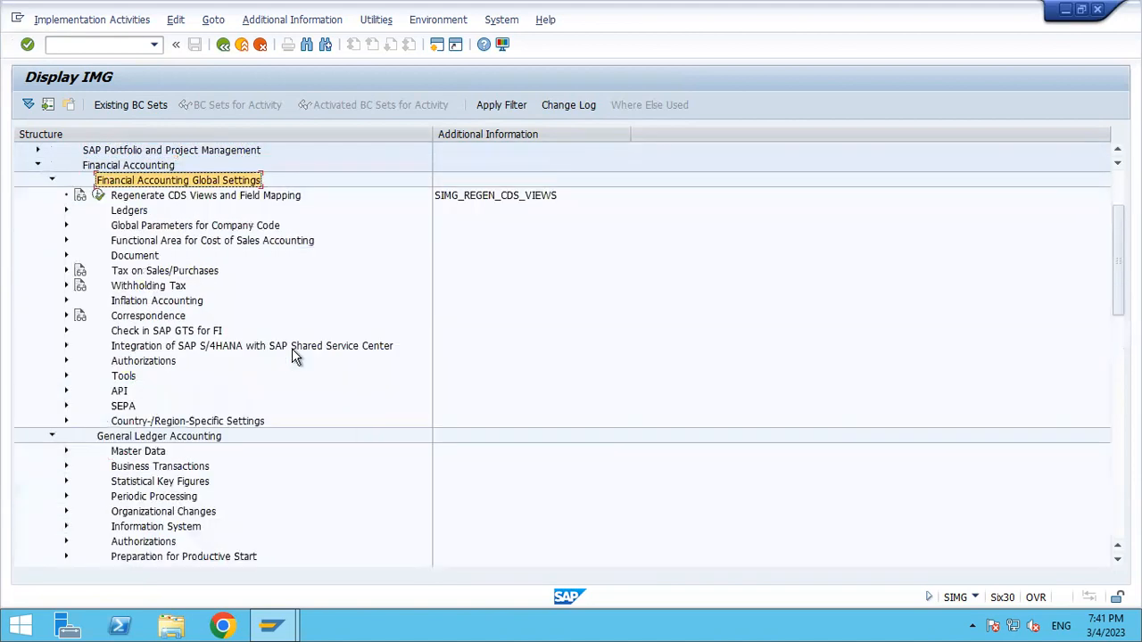
Expand the Fields node under Ledgers and open the Define Field Status Variants activity
key(Down)
key(Right)
key(Down)
key(Right)
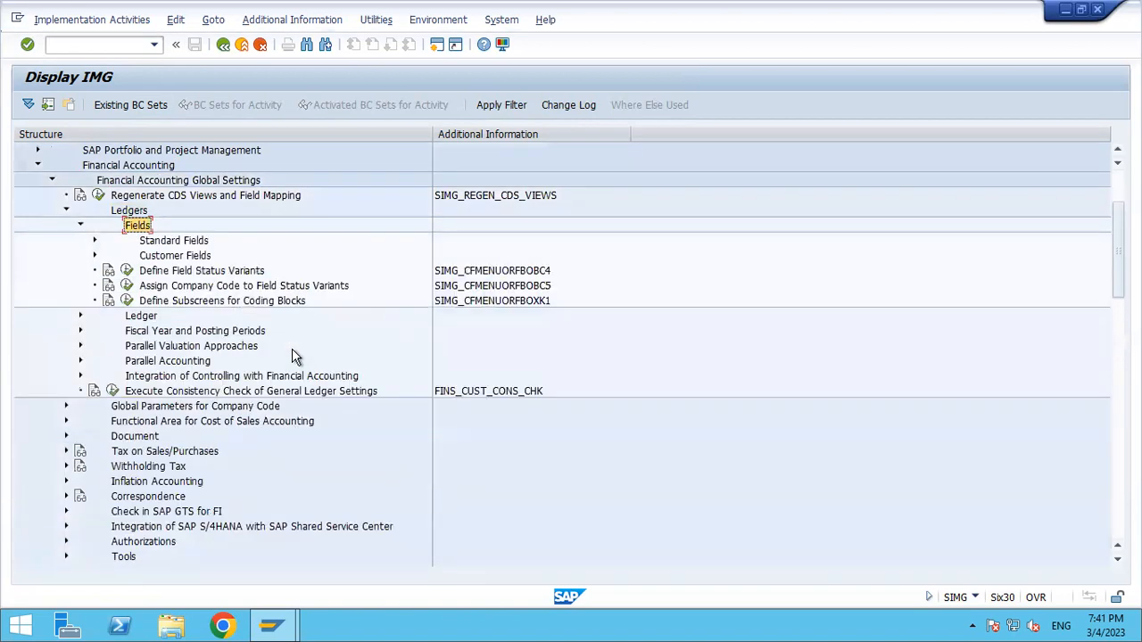
key(Down)
key(Down)
key(Down)
key(Down)
key(Up)
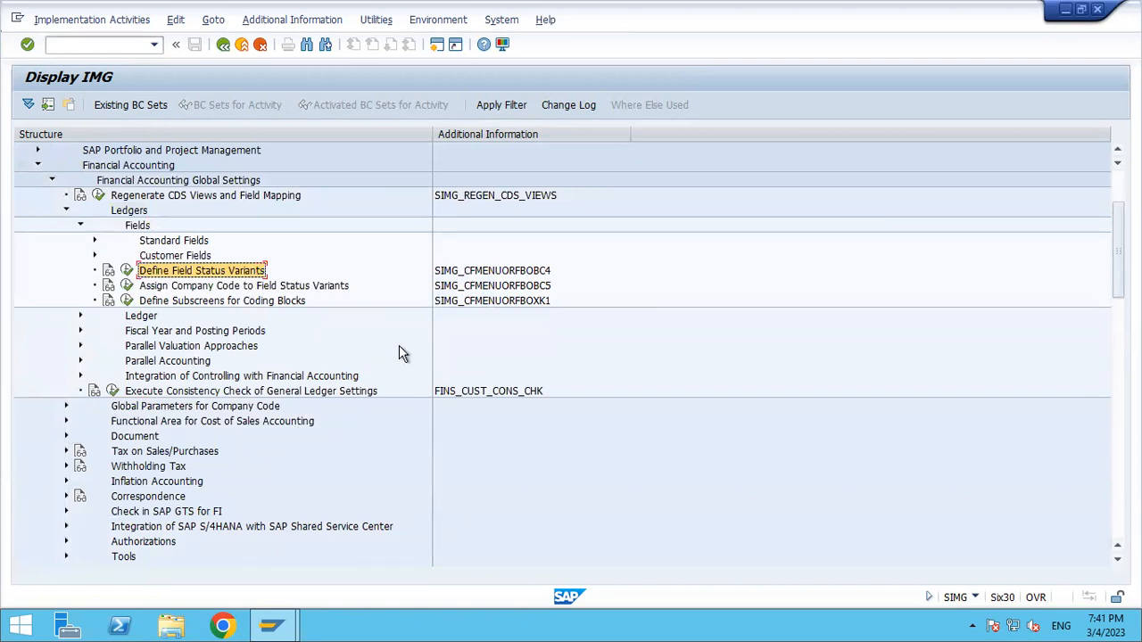
click(126, 271)
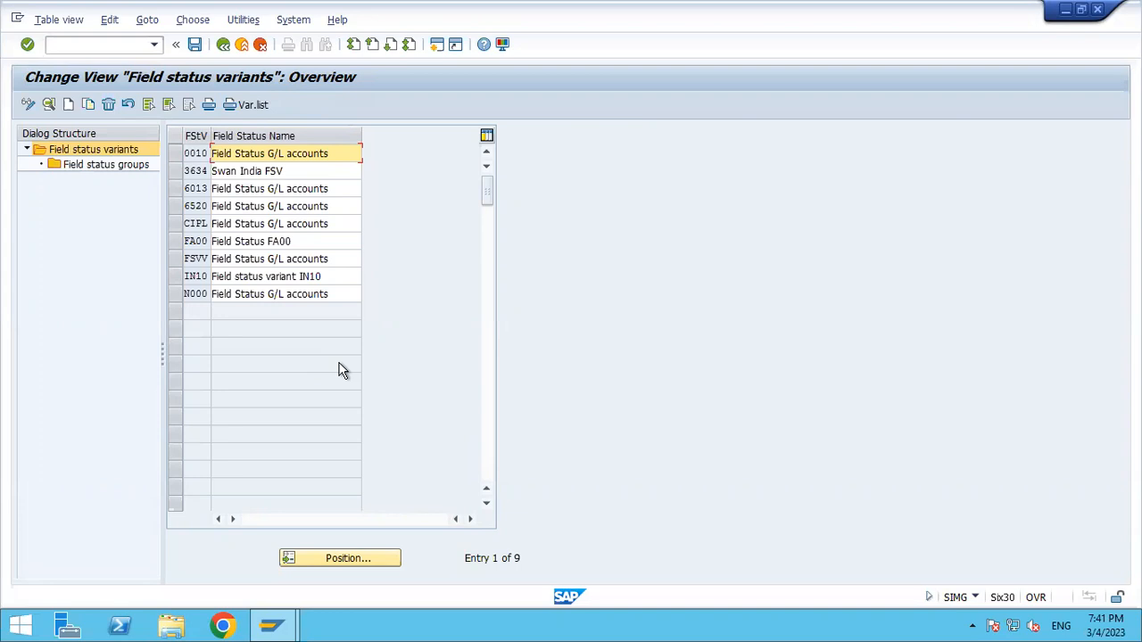
Copy field status variant 0010 and enter TA00 as the key of the new variant
click(176, 155)
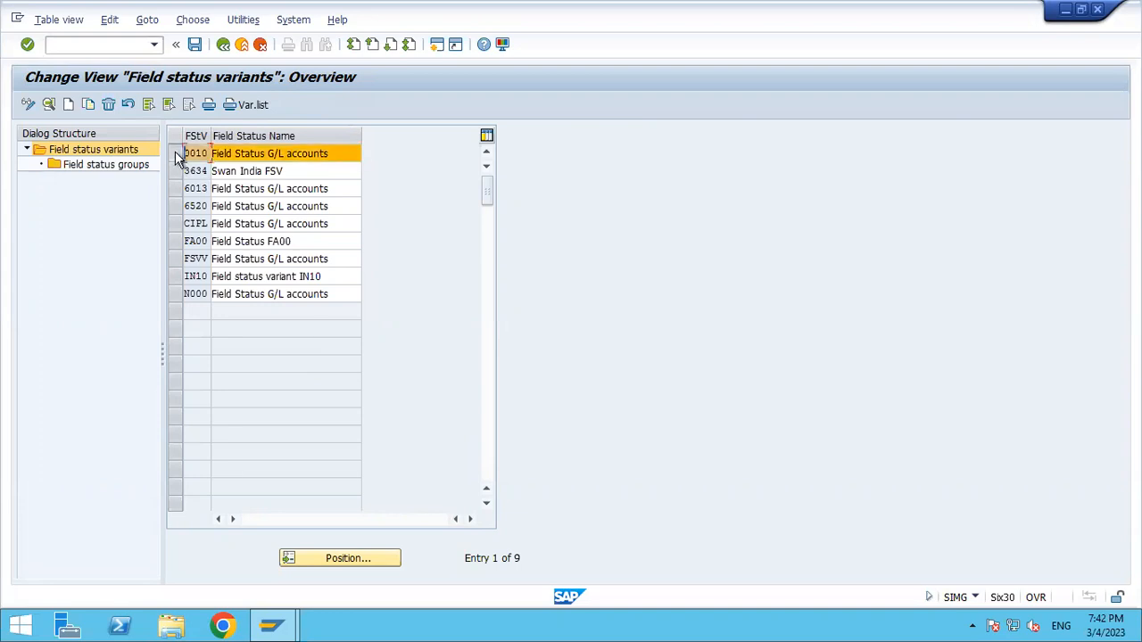
click(89, 105)
key(Delete)
key(Delete)
key(Delete)
key(Delete)
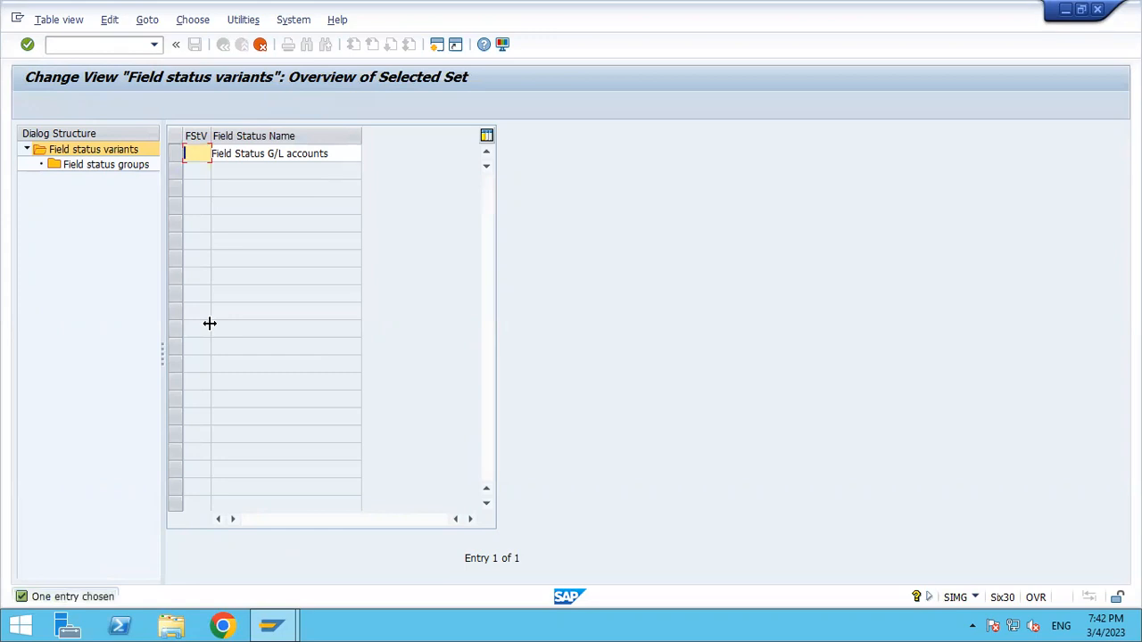
text(TA00)
Name the new variant Field Status G/L TA00 and copy it with all dependent entries
key(Tab)
key(End)
key(BackSpace)
key(BackSpace)
key(BackSpace)
key(BackSpace)
key(BackSpace)
key(BackSpace)
key(BackSpace)
key(BackSpace)
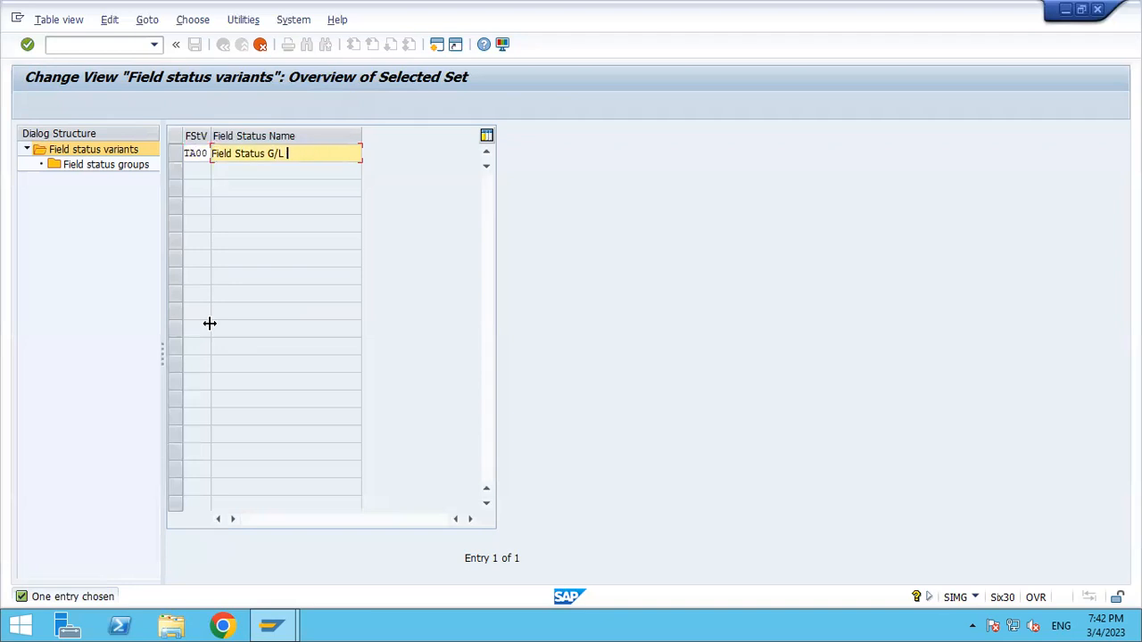
text(TA00)
key(Return)
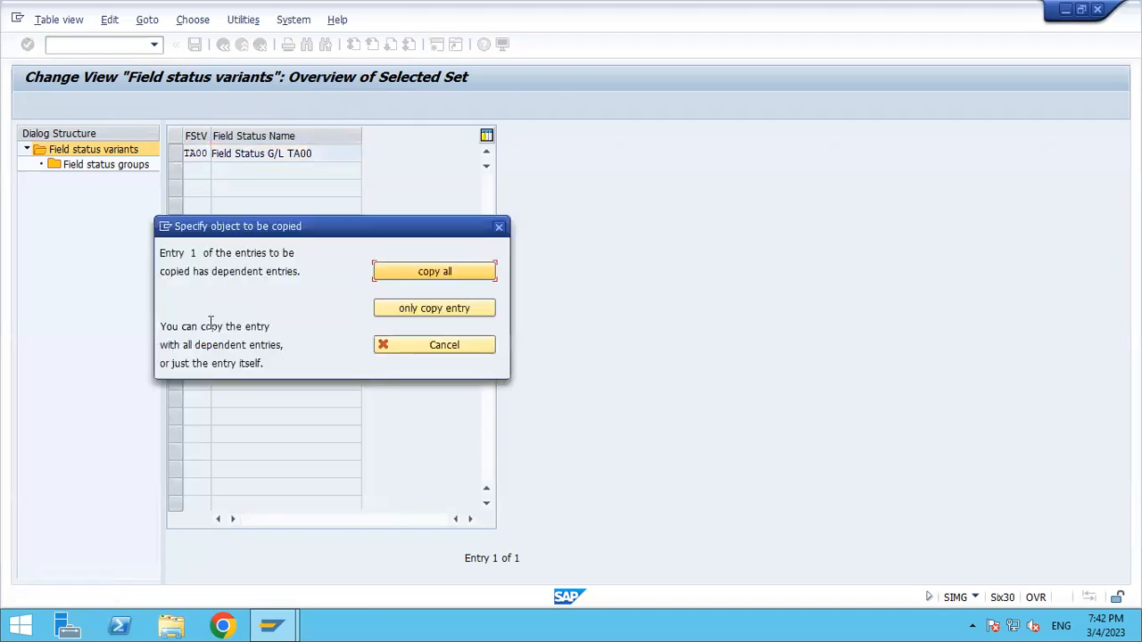
click(435, 272)
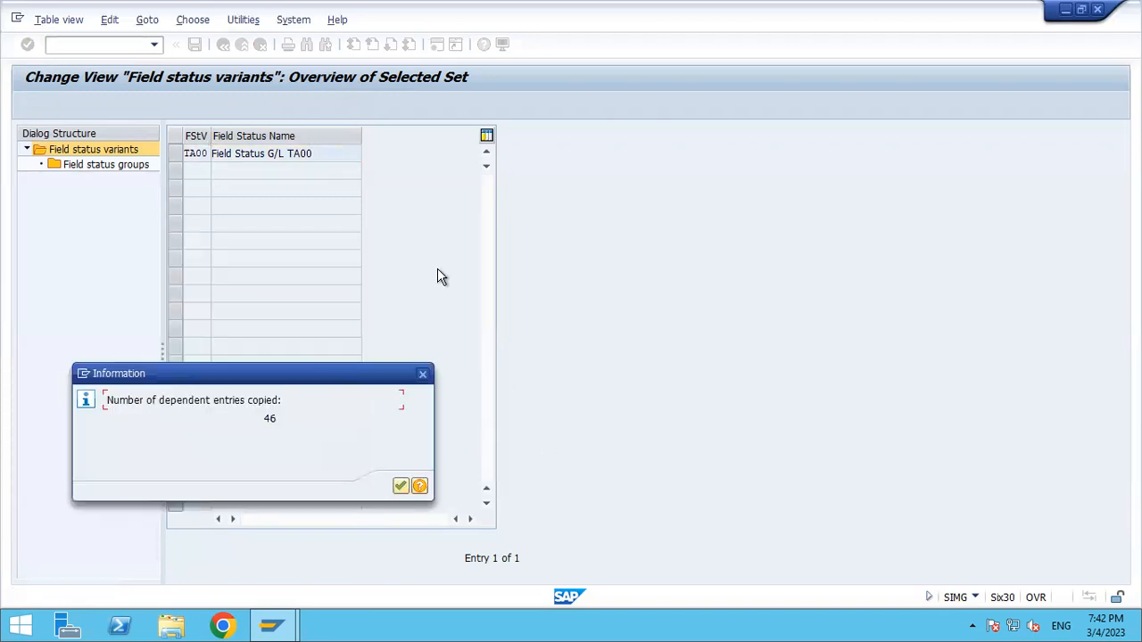
click(400, 487)
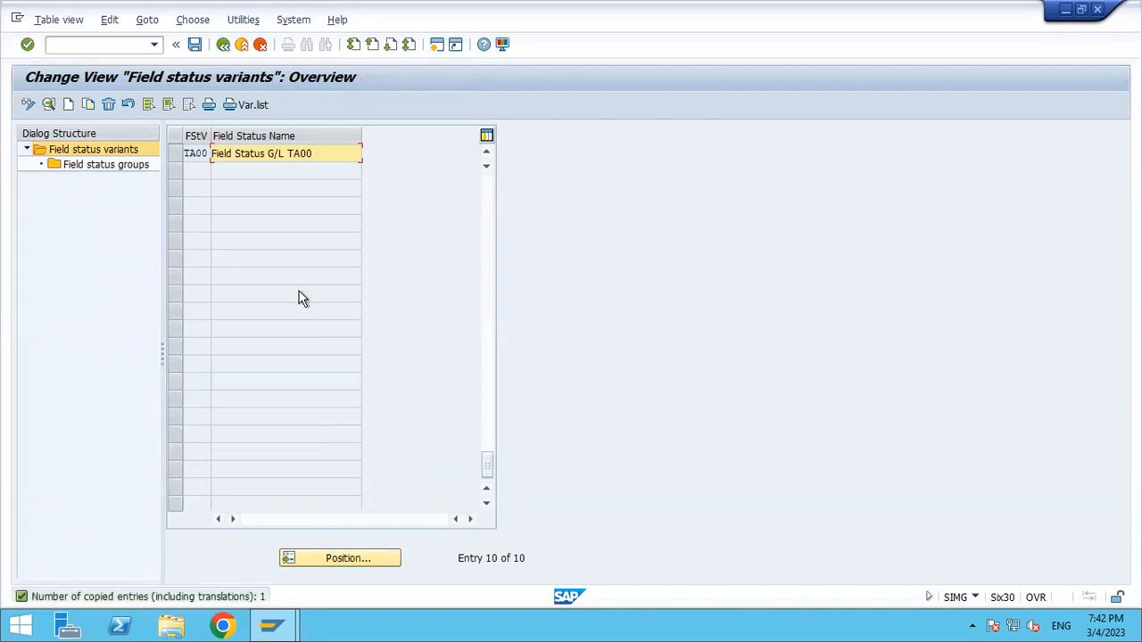
Save field status variant TA00 under the proposed customizing request and open its field status groups
click(194, 44)
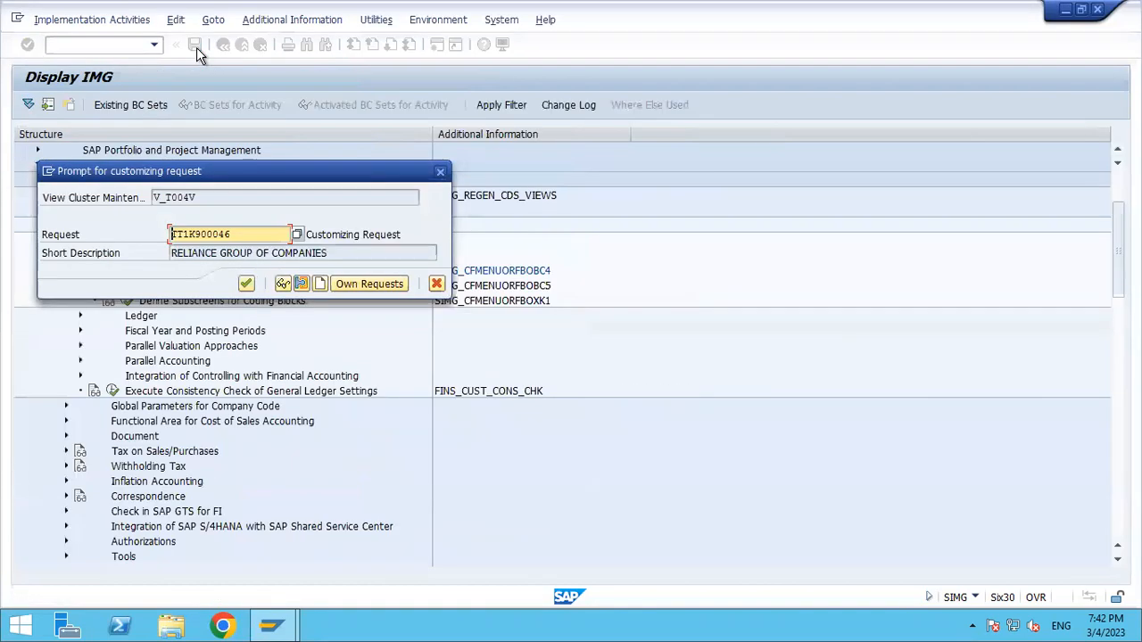
click(247, 286)
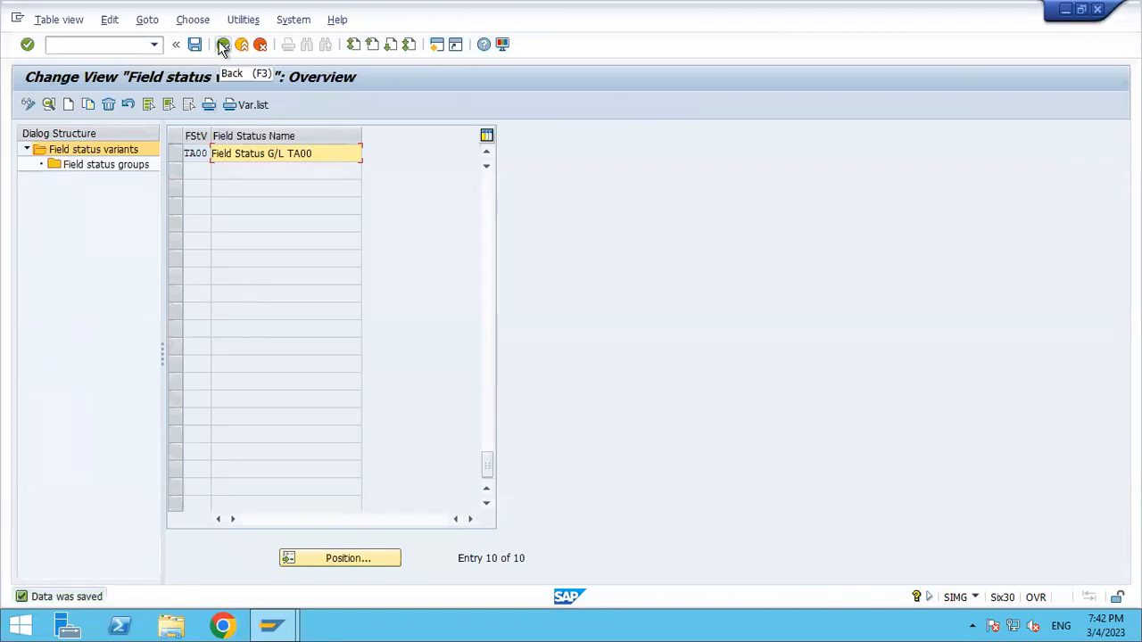
click(175, 157)
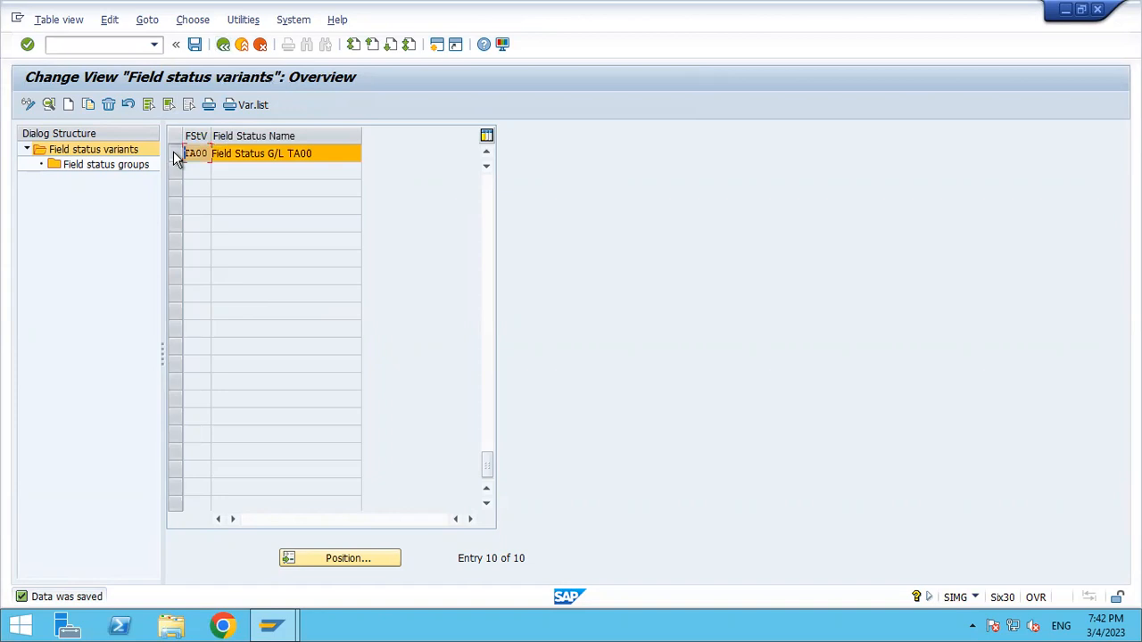
click(106, 166)
double_click(106, 164)
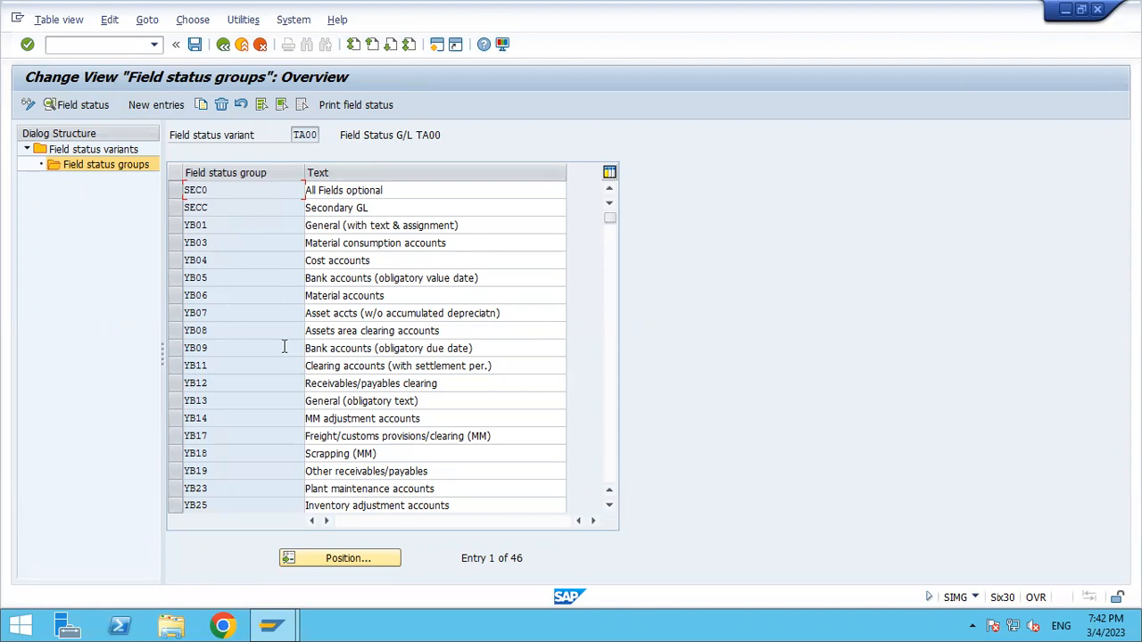
Review the field status groups of variant TA00, including SECC, and return to the IMG structure
click(176, 207)
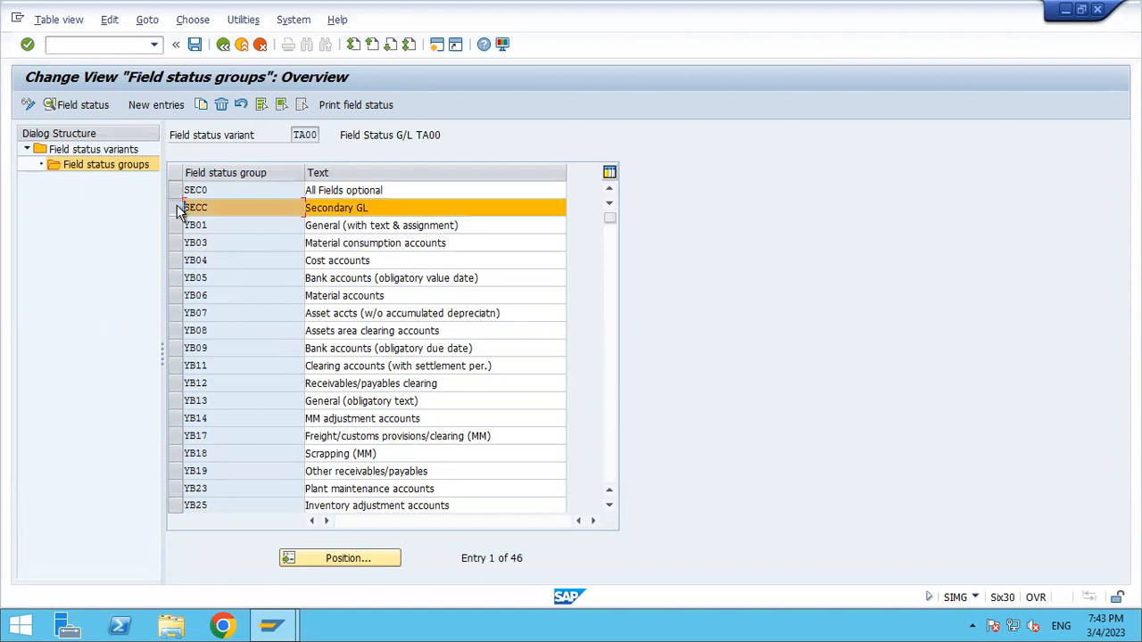
click(176, 207)
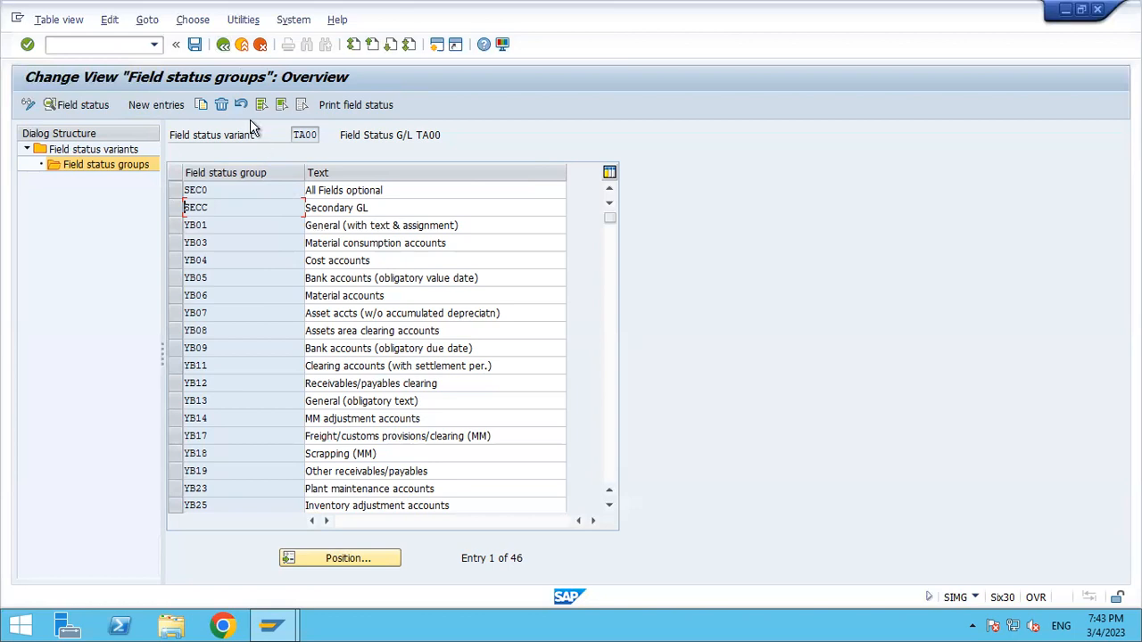
click(224, 47)
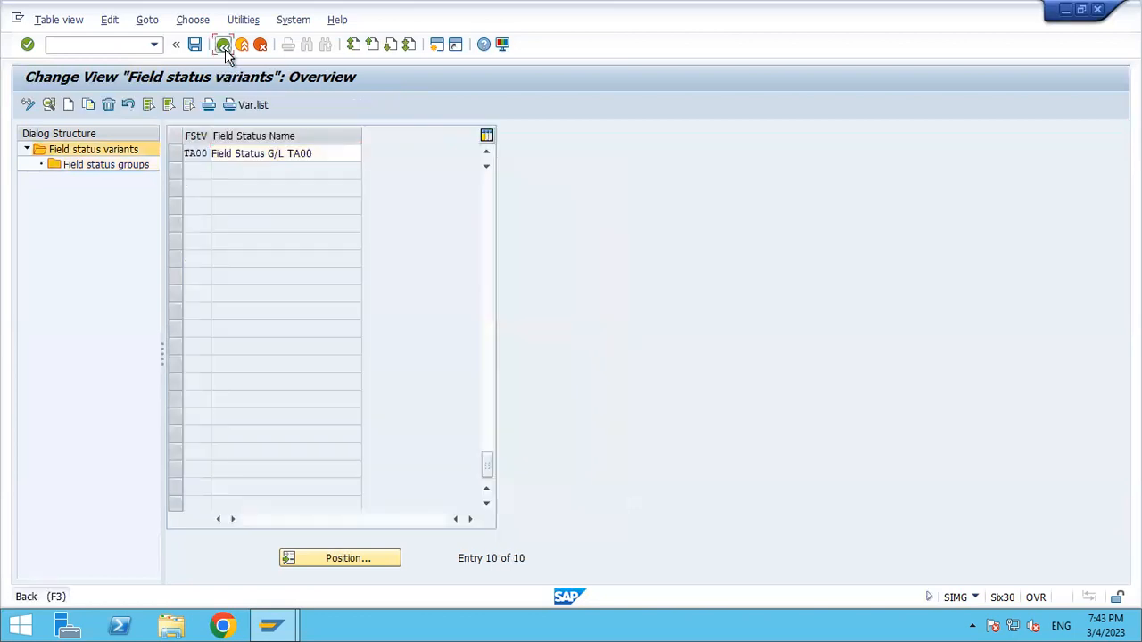
click(224, 46)
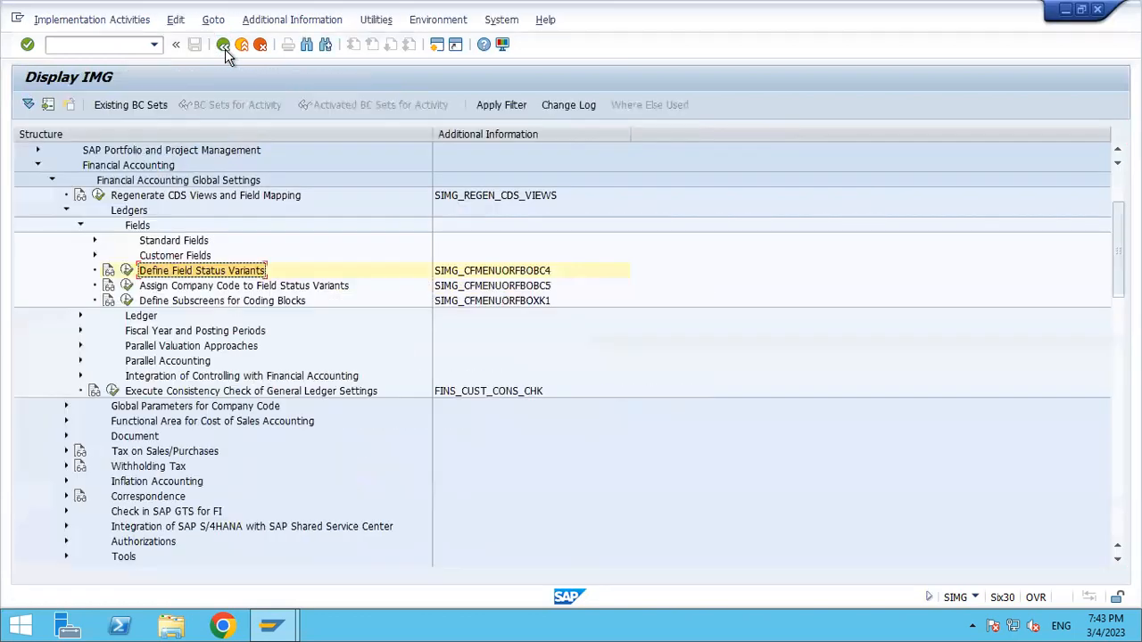
Open the Assign Company Code to Field Status Variants activity and position the list at company code TA00
click(208, 288)
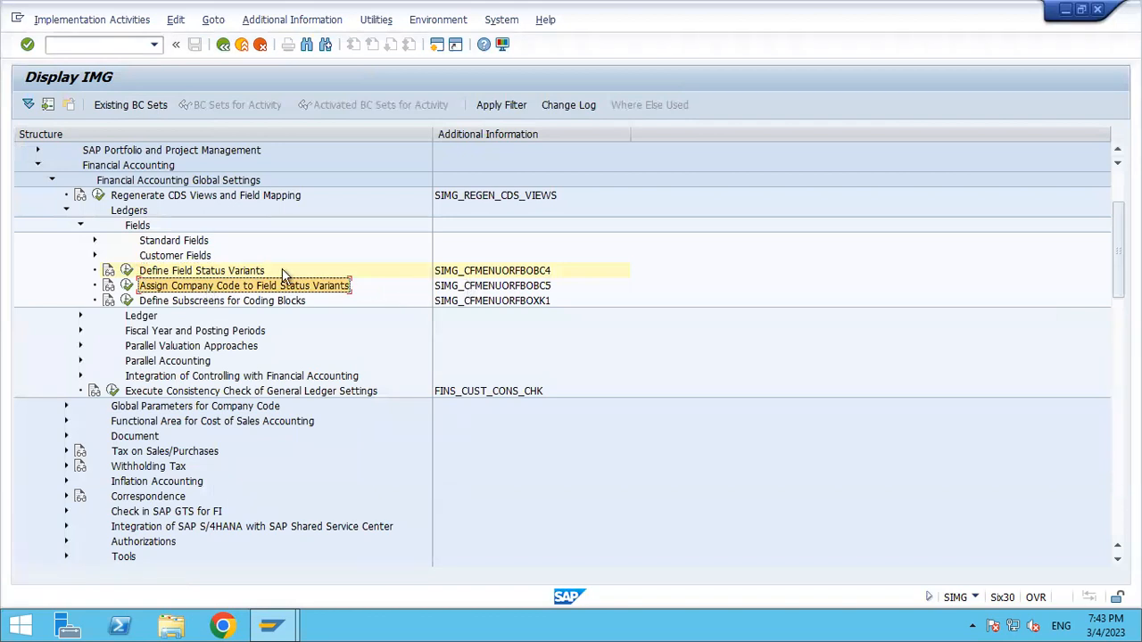
click(127, 285)
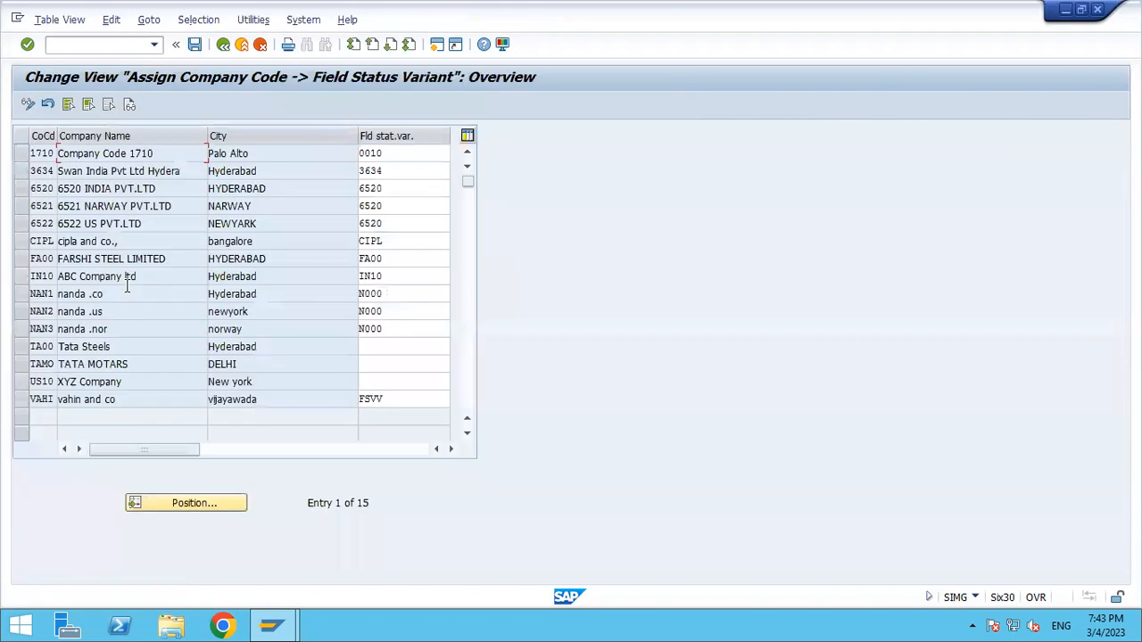
click(185, 504)
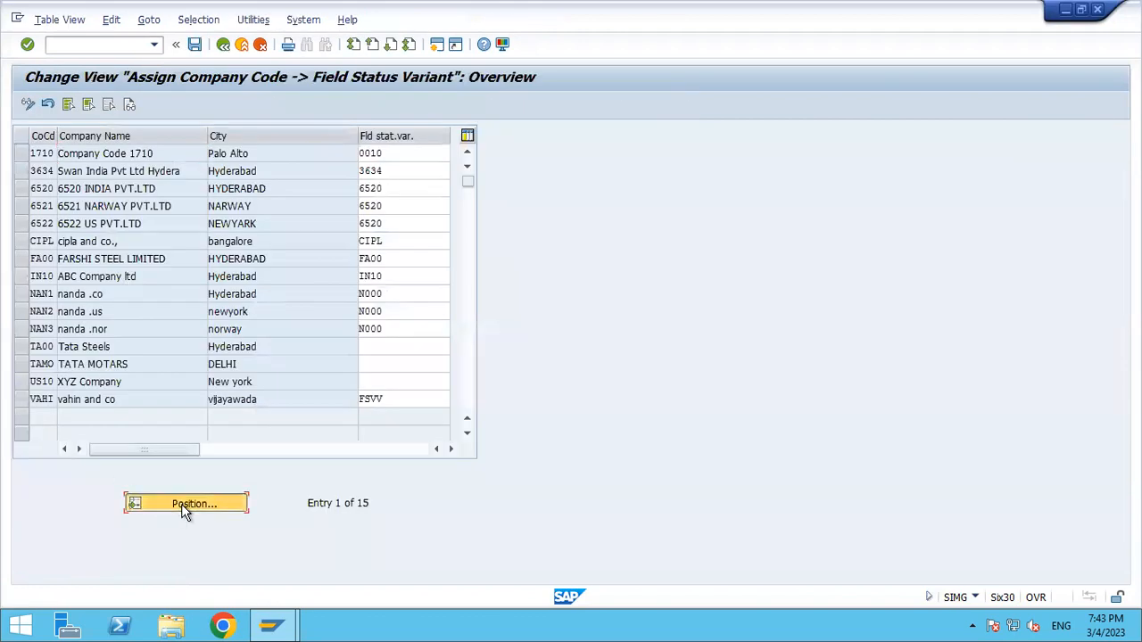
text(TA00)
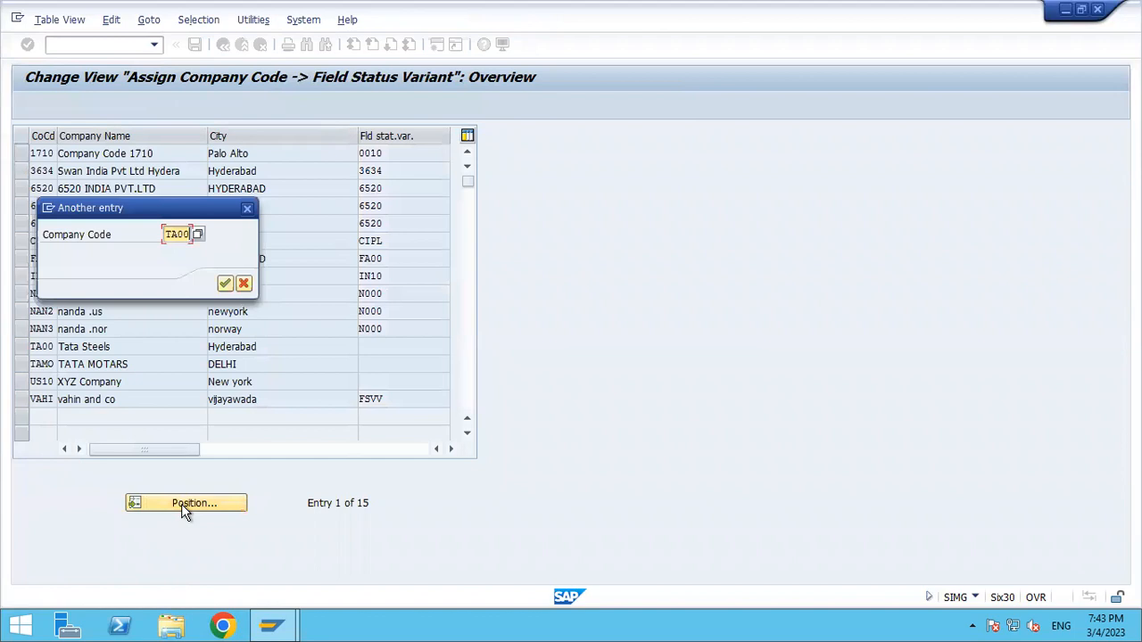
key(Return)
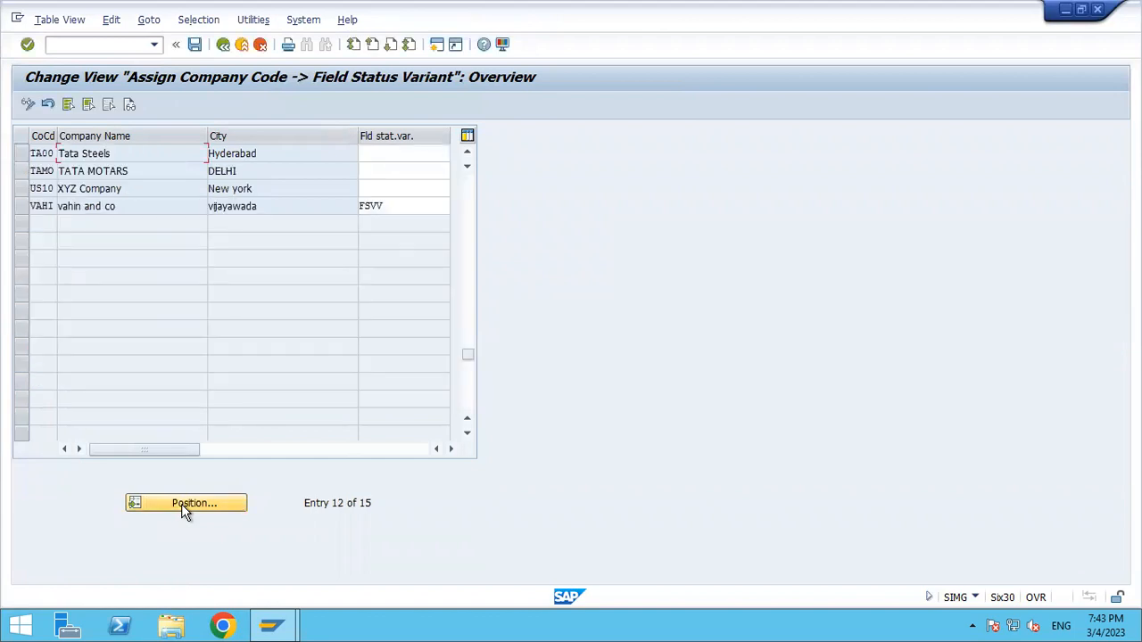
Assign field status variant TA00 to company code TA00 and save it under the proposed customizing request
click(408, 157)
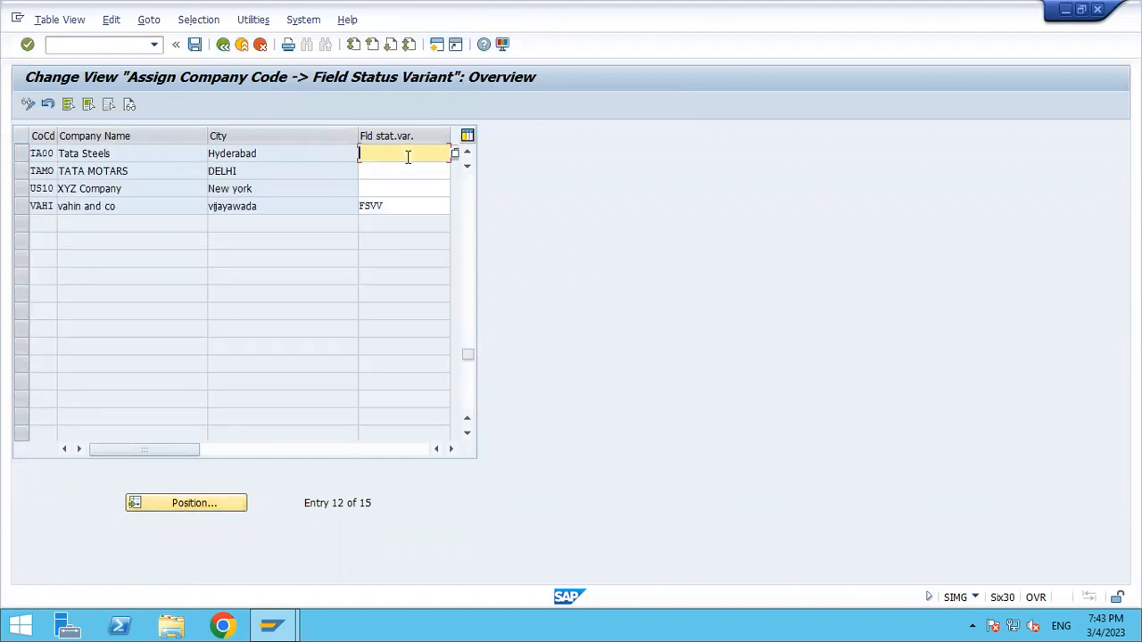
text(TA00)
click(195, 44)
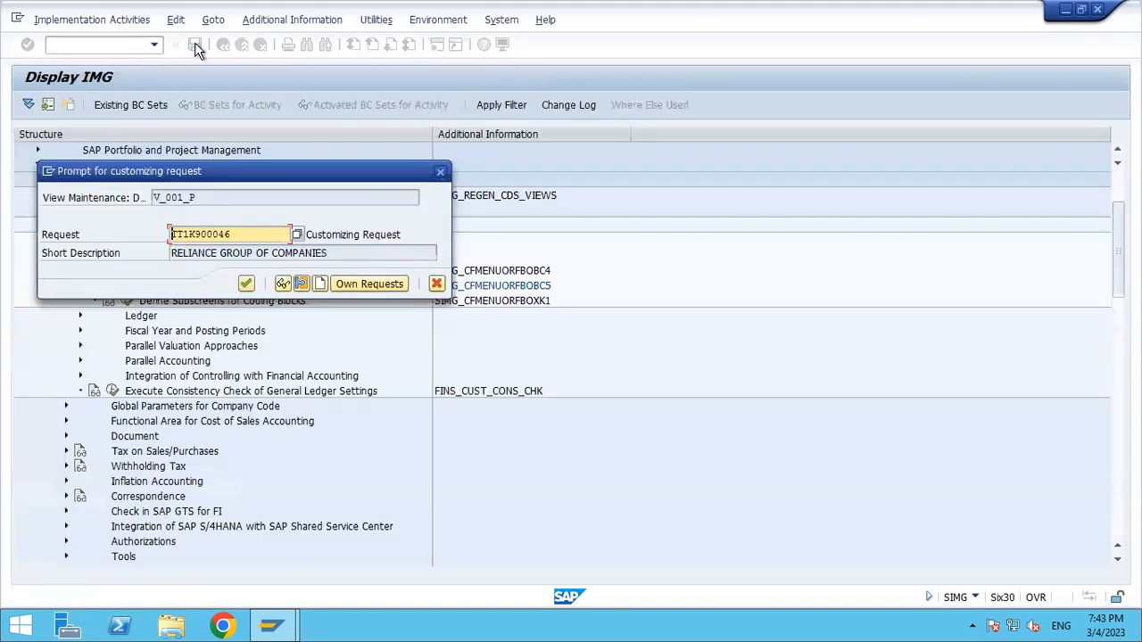
click(246, 284)
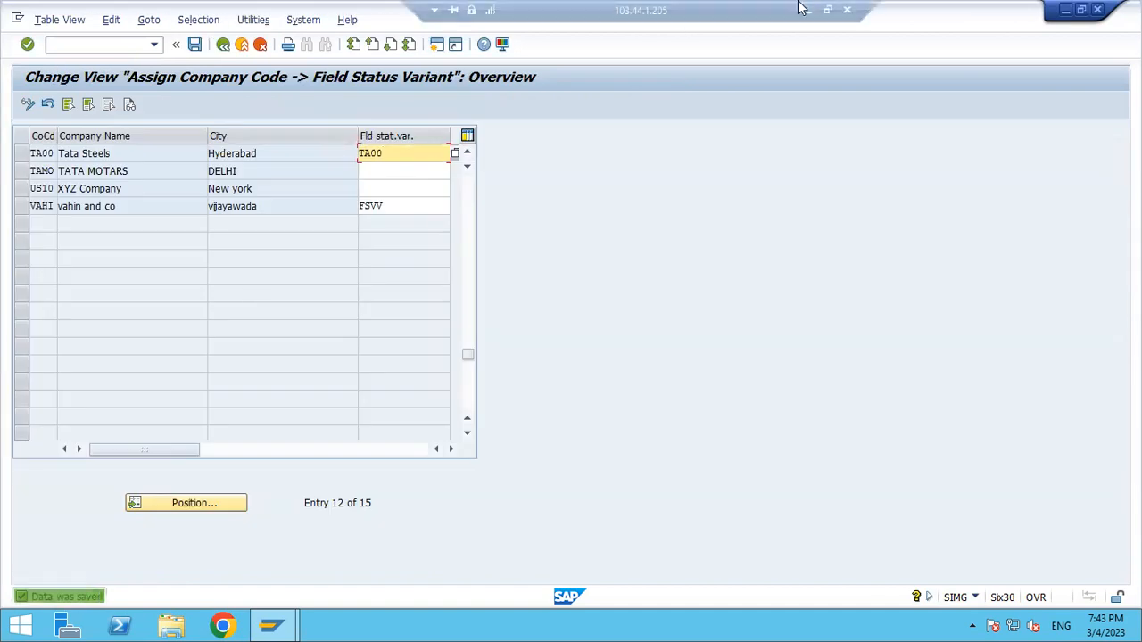
Switch to the Excel workbook and record OB62 for assigning company code to chart of account and OBD4 for Define Account group in column K
click(805, 11)
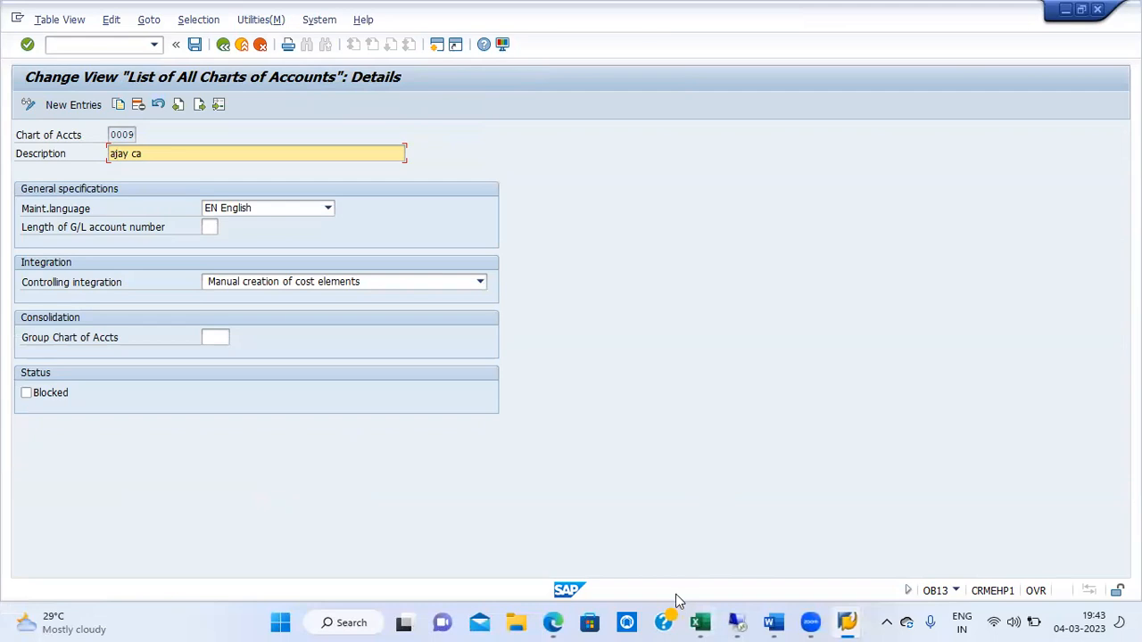
click(700, 622)
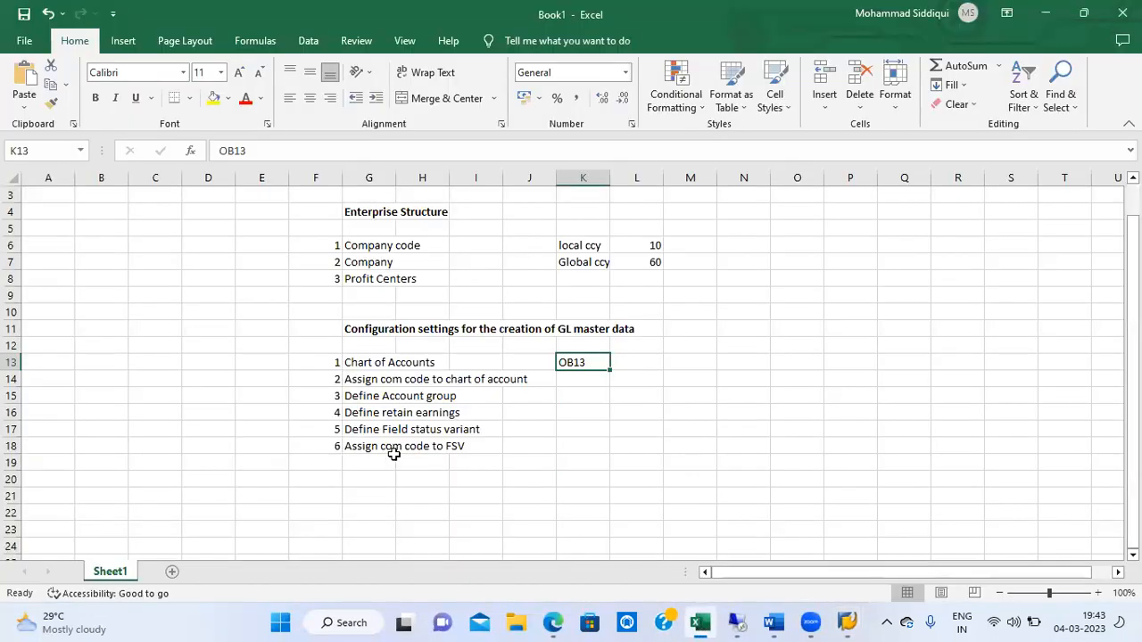
click(576, 376)
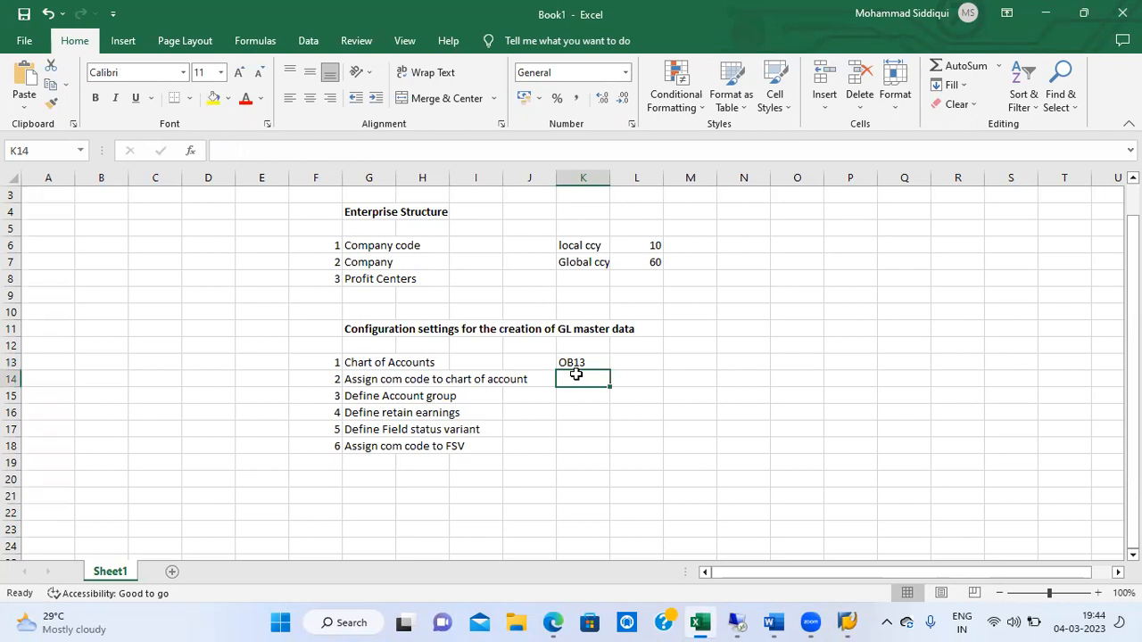
text(OB62)
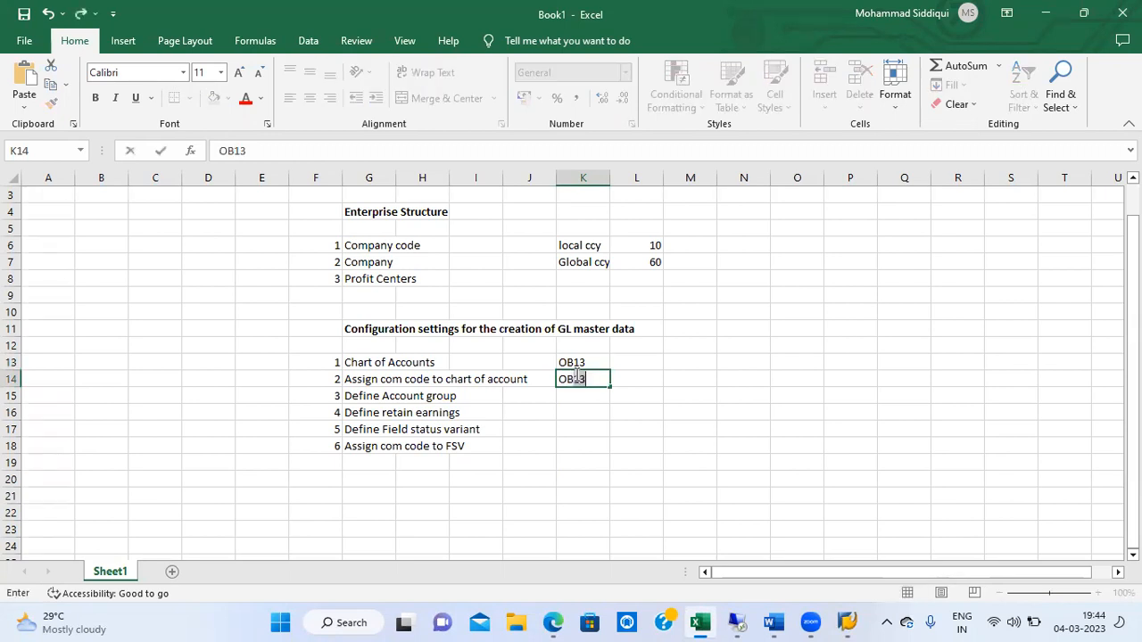
key(Return)
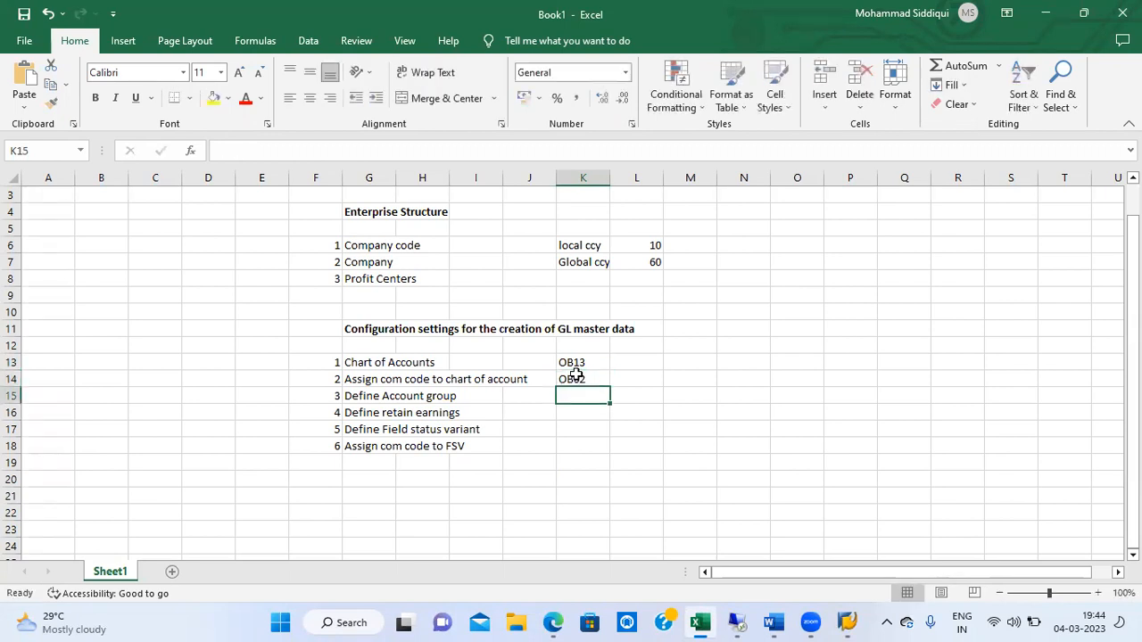
text(OBD4)
key(Return)
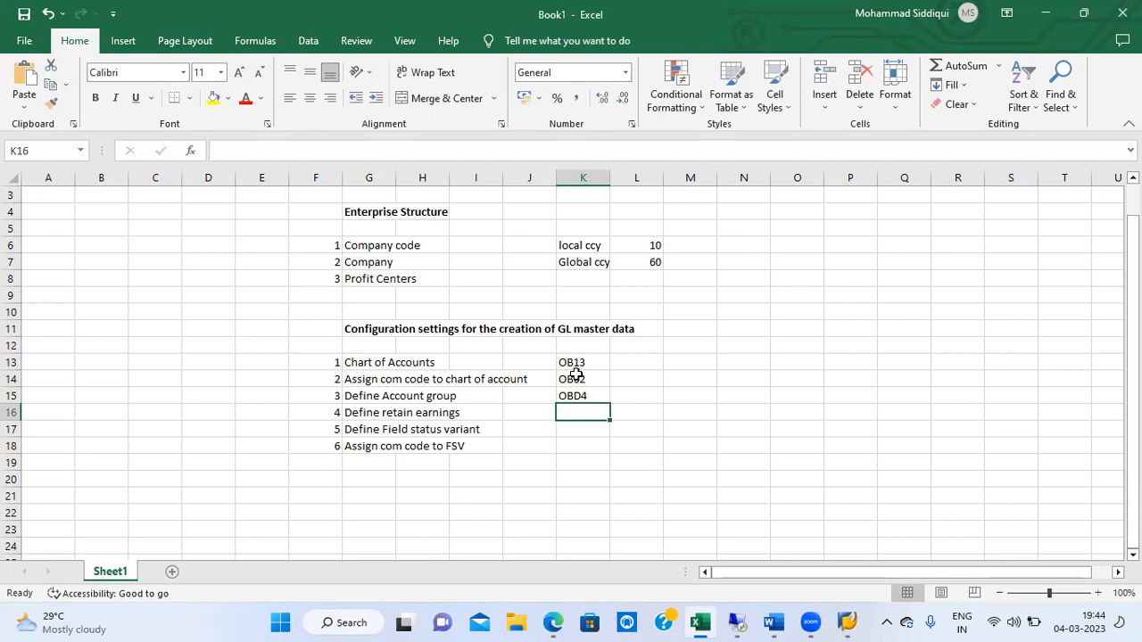
key(Up)
key(Up)
key(Up)
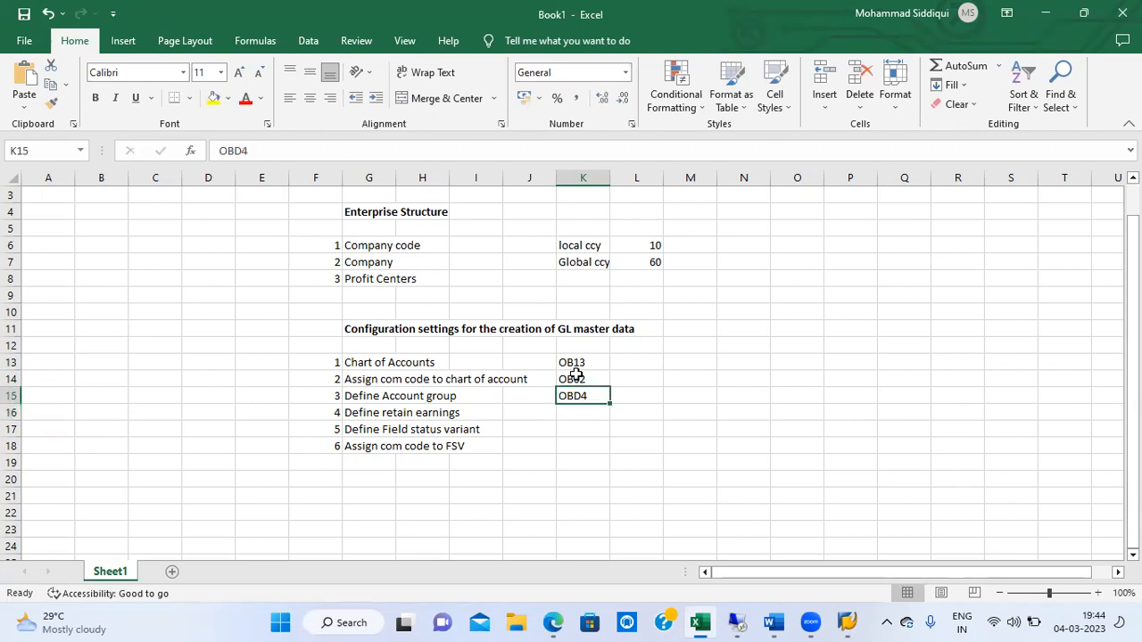
key(Left)
key(Left)
key(Left)
key(Left)
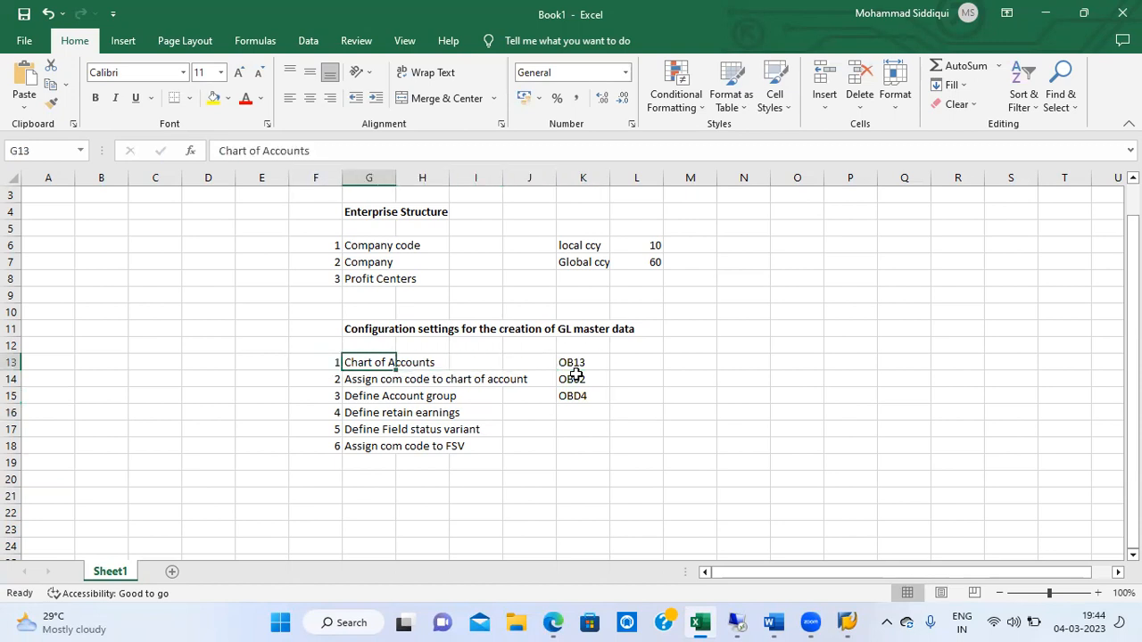
key(Down)
key(Down)
key(Down)
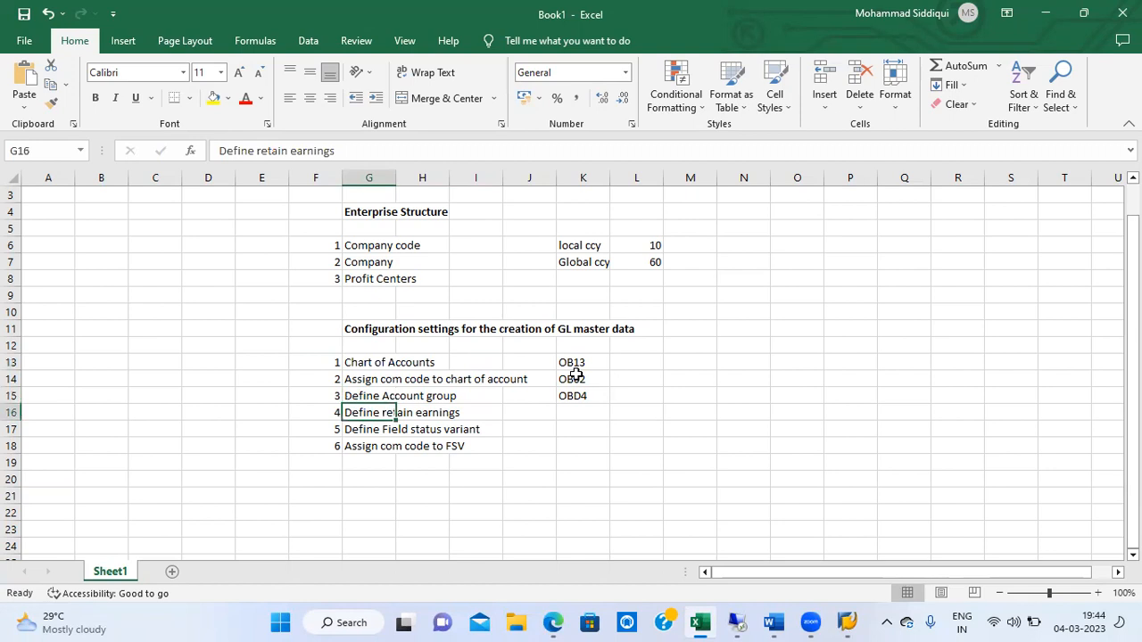
key(Right)
key(Right)
key(Right)
key(Right)
Enter transaction code OB53 for Define retain earnings in K16 and OBC4 for Define Field status variant in K17
text(OB53)
key(Return)
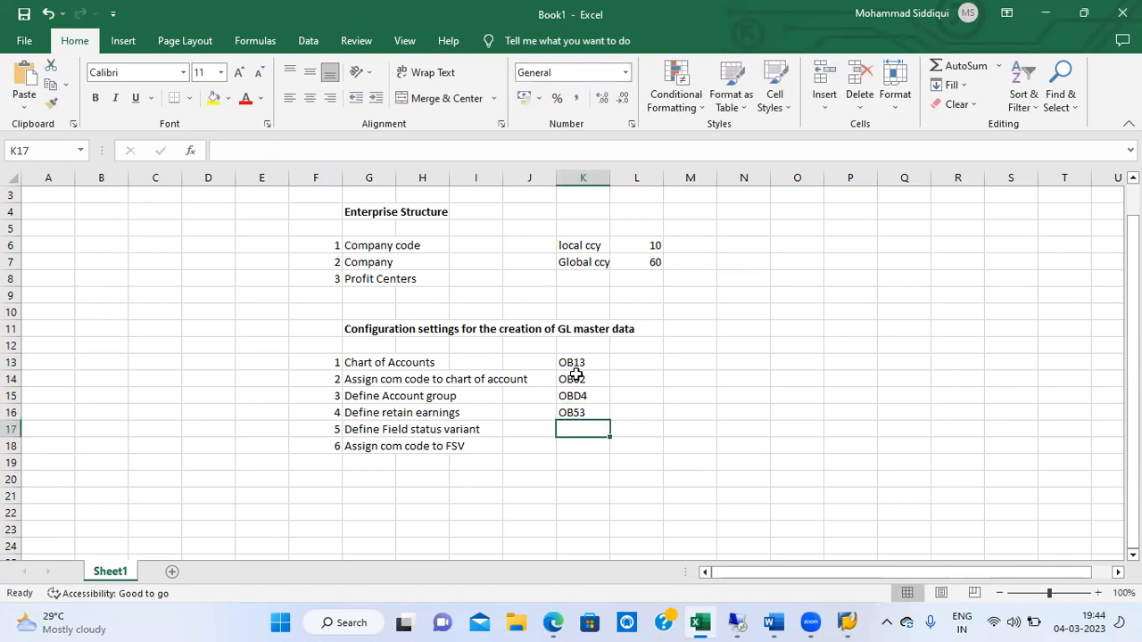
text(OBC4)
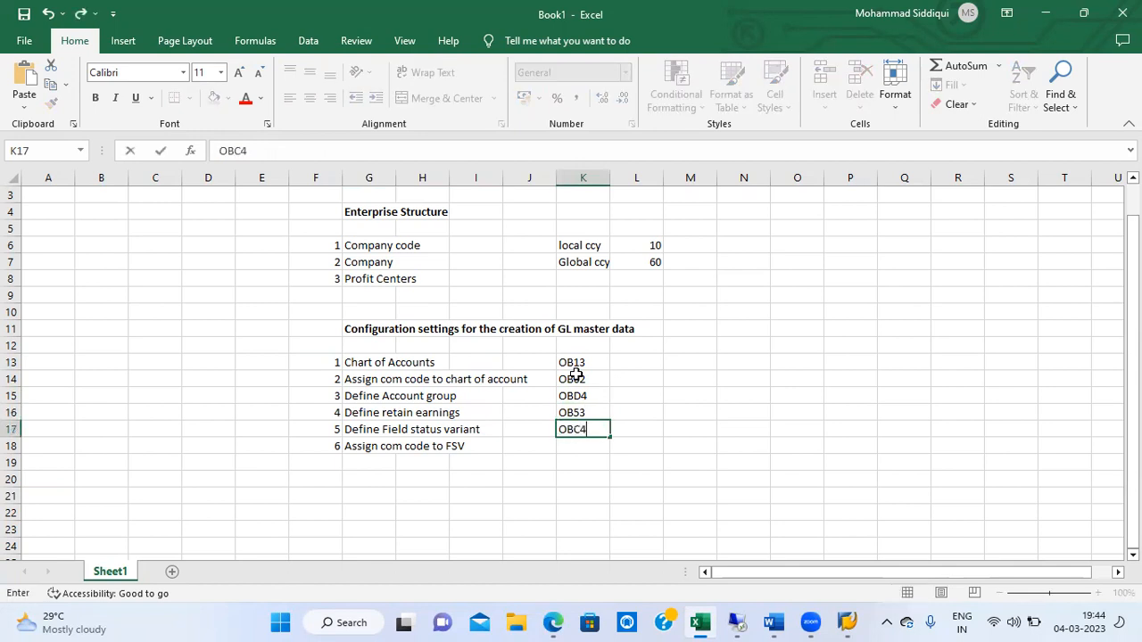
key(Return)
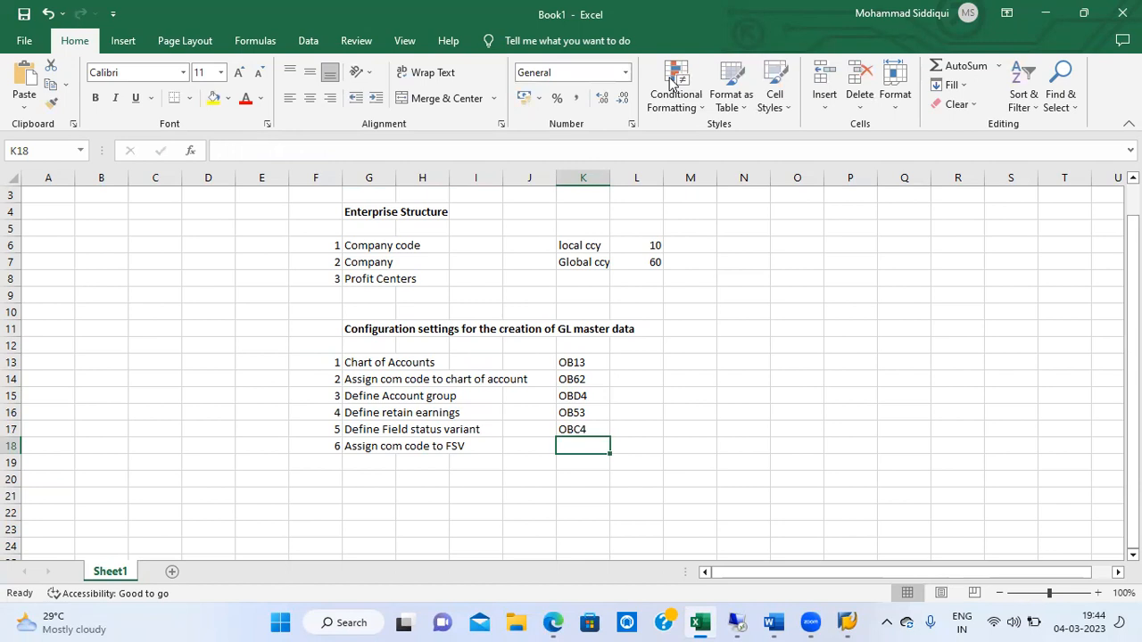
key(alt+Tab)
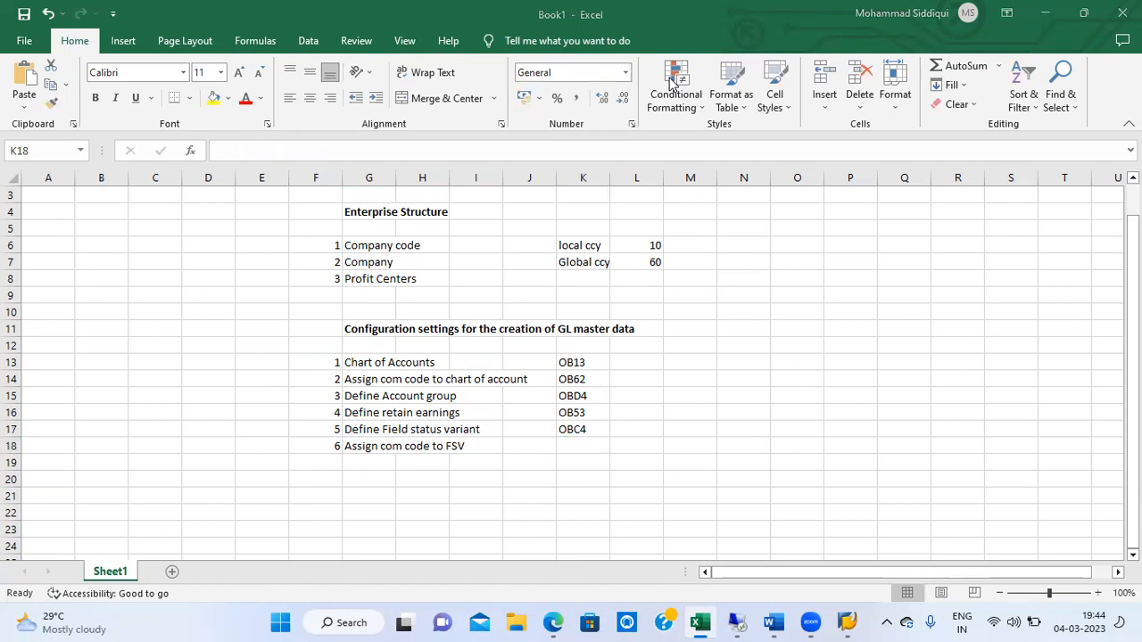